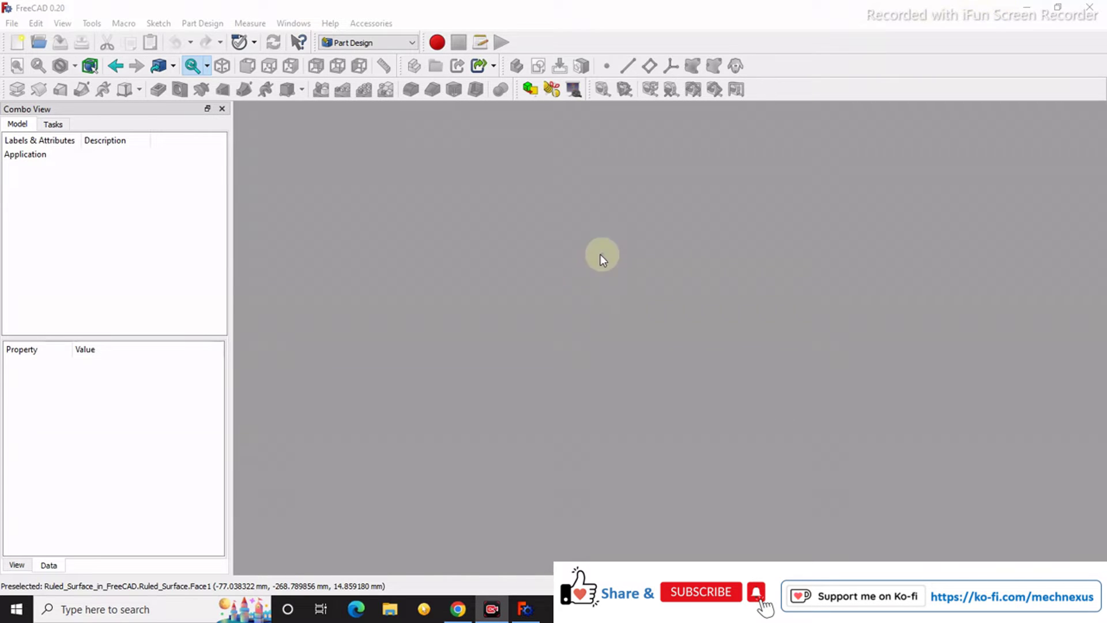
# - Create a new document with a Body, show its origin planes, and select the XZ_Plane
pyautogui.click(16, 43)
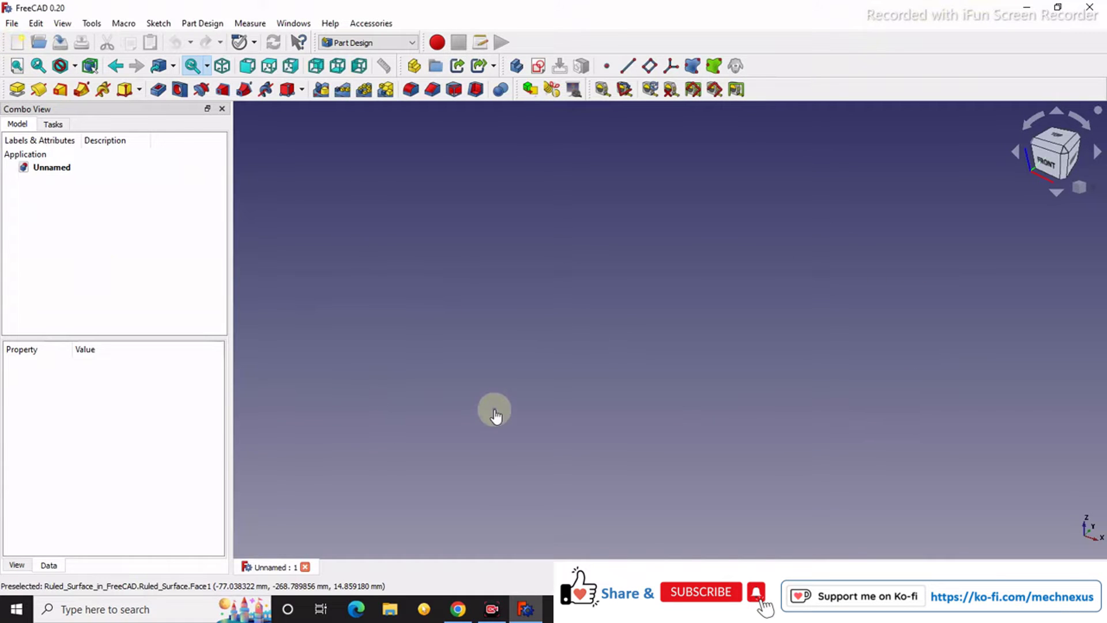
pyautogui.click(516, 66)
pyautogui.click(70, 196)
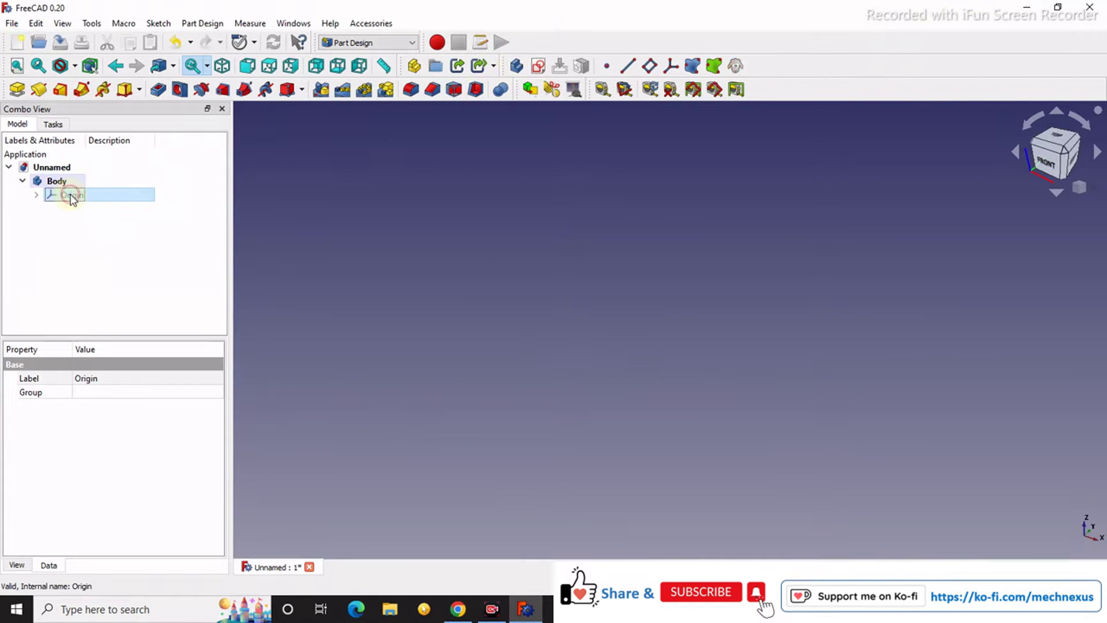
pyautogui.press('space')
pyautogui.click(361, 250)
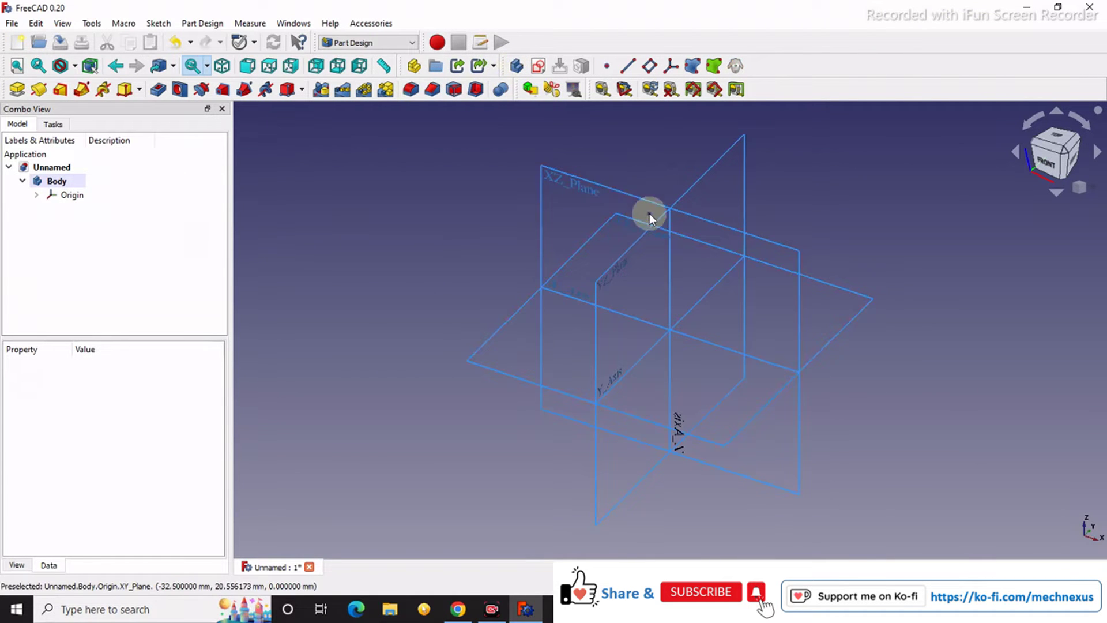
pyautogui.click(590, 187)
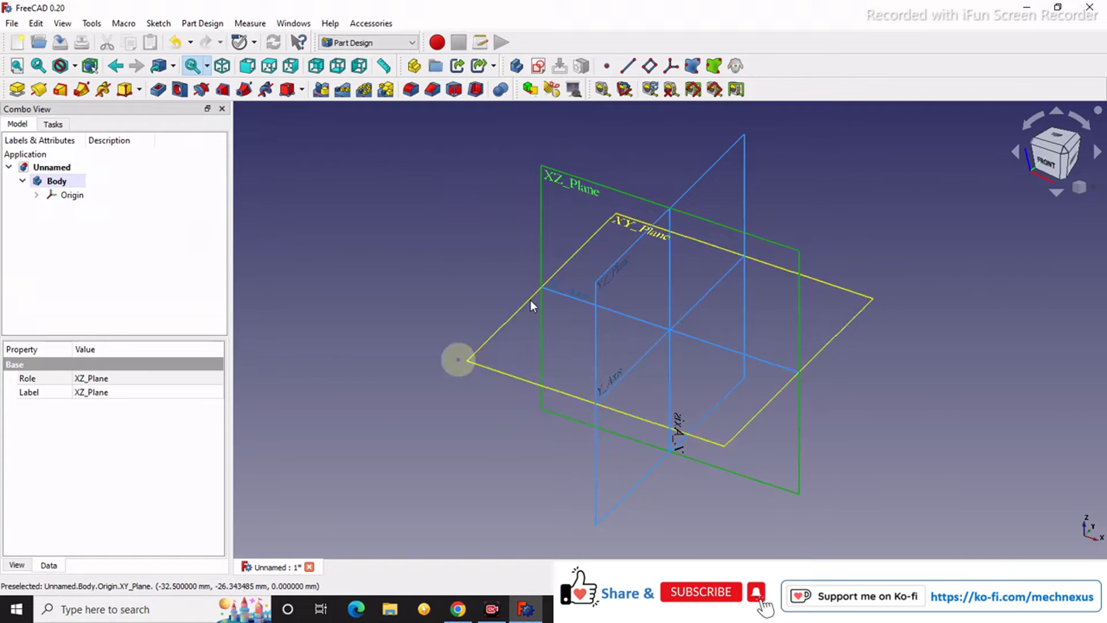
# - Start a sketch on the XZ_Plane and draw a three-point arc across it
pyautogui.click(538, 66)
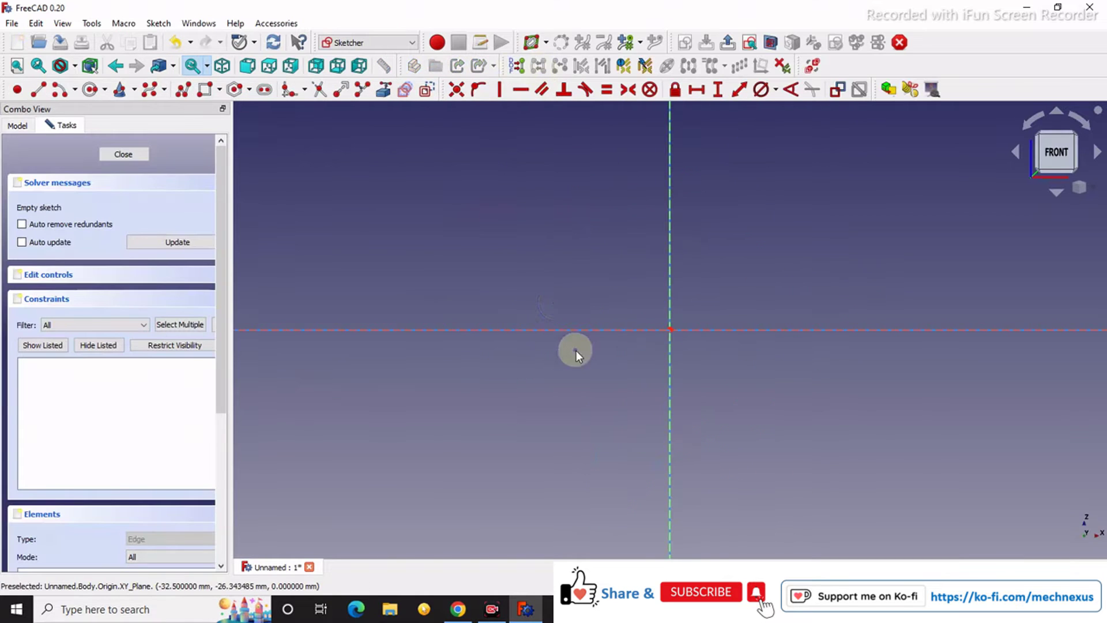
pyautogui.click(76, 91)
pyautogui.click(88, 126)
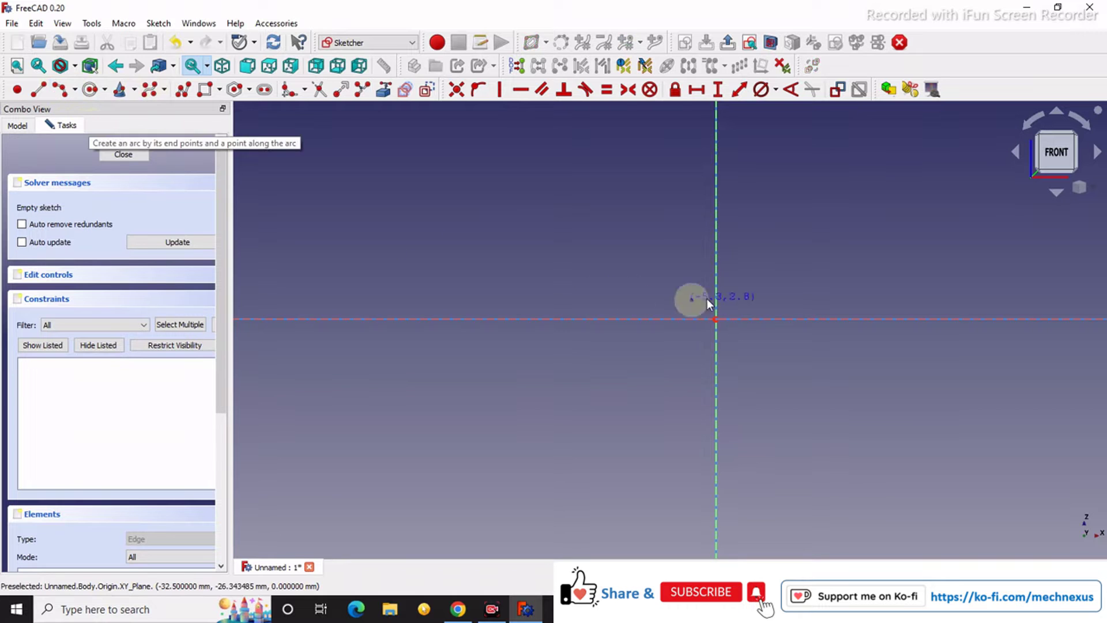
pyautogui.click(491, 186)
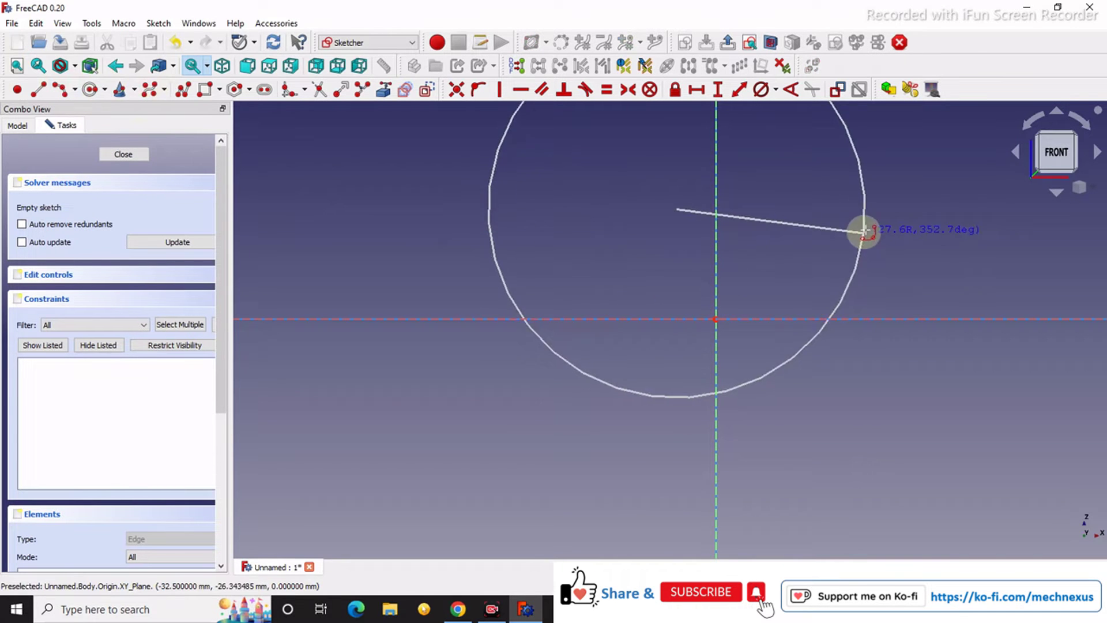
pyautogui.click(900, 182)
pyautogui.click(804, 270)
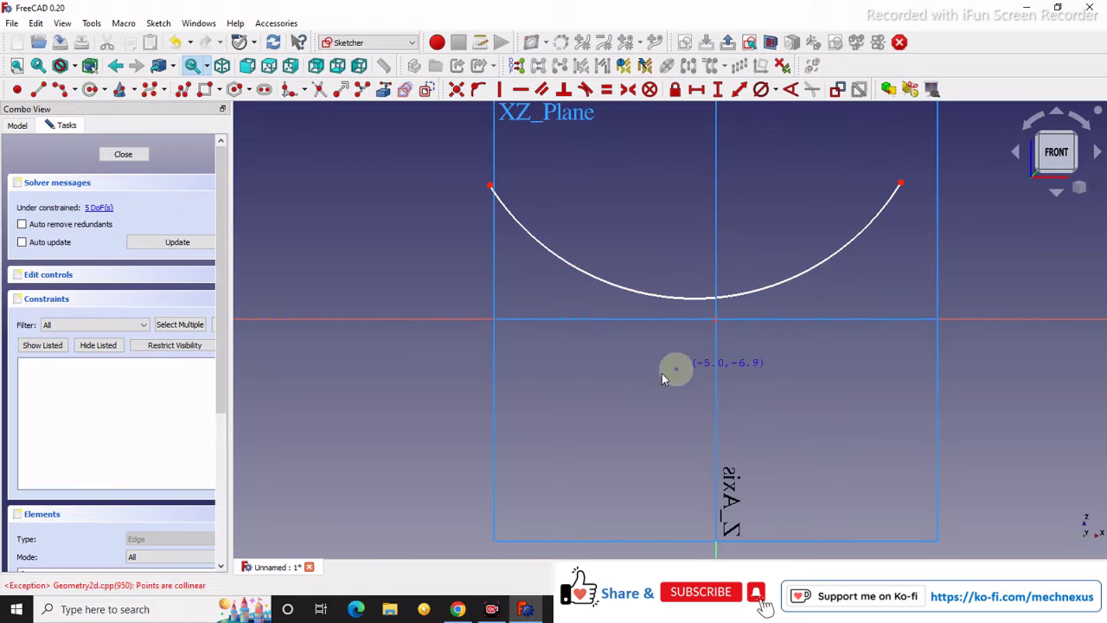
# - Make the arc tangent to the horizontal axis
pyautogui.click(684, 299)
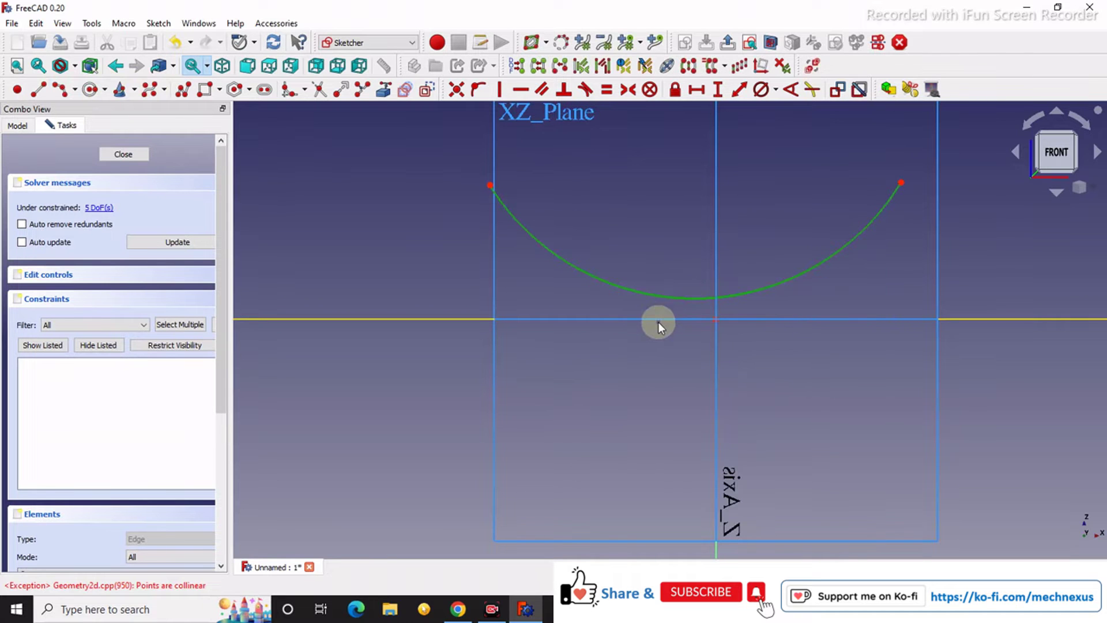
pyautogui.click(658, 320)
pyautogui.click(586, 90)
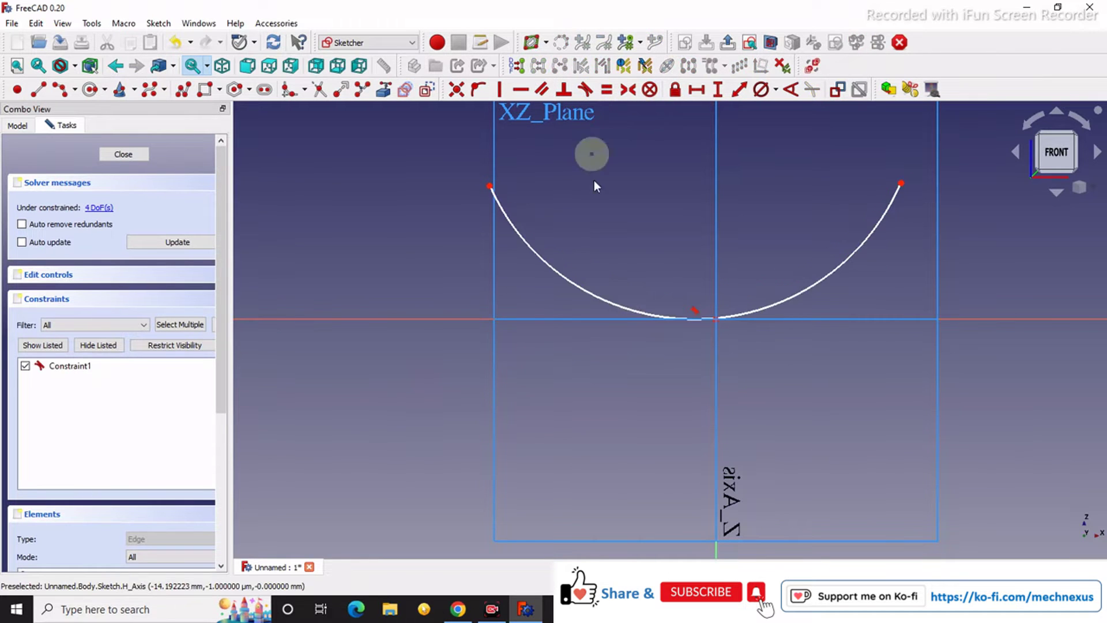
pyautogui.scroll(-2, 626, 311)
pyautogui.scroll(2, 535, 241)
# - Toggle the body's Origin display and change the view projection options
pyautogui.click(137, 155)
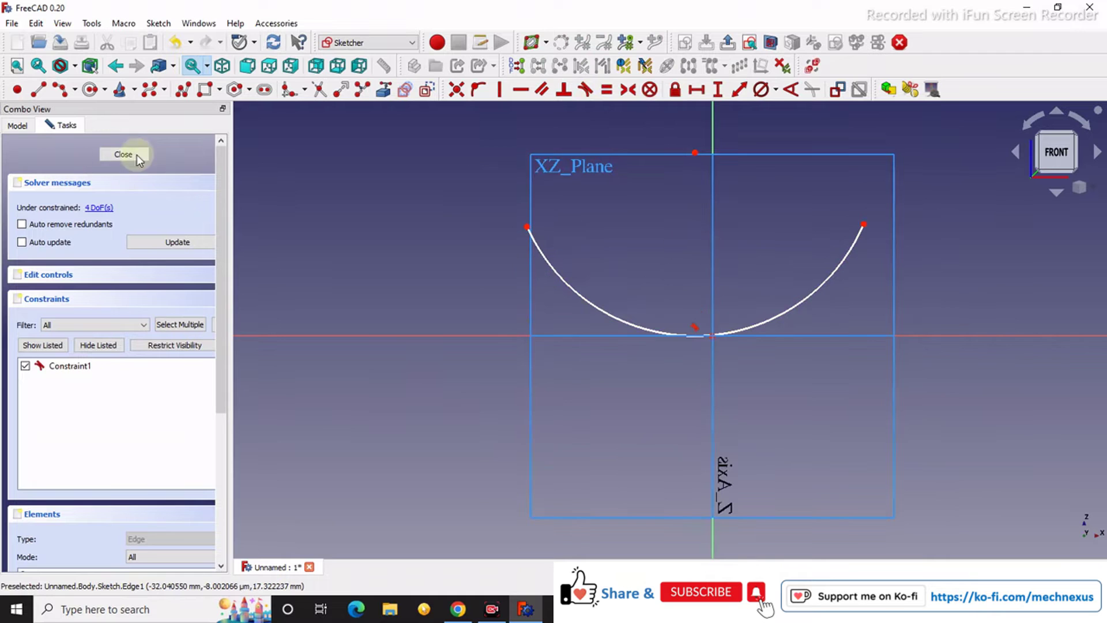
pyautogui.click(18, 126)
pyautogui.click(66, 198)
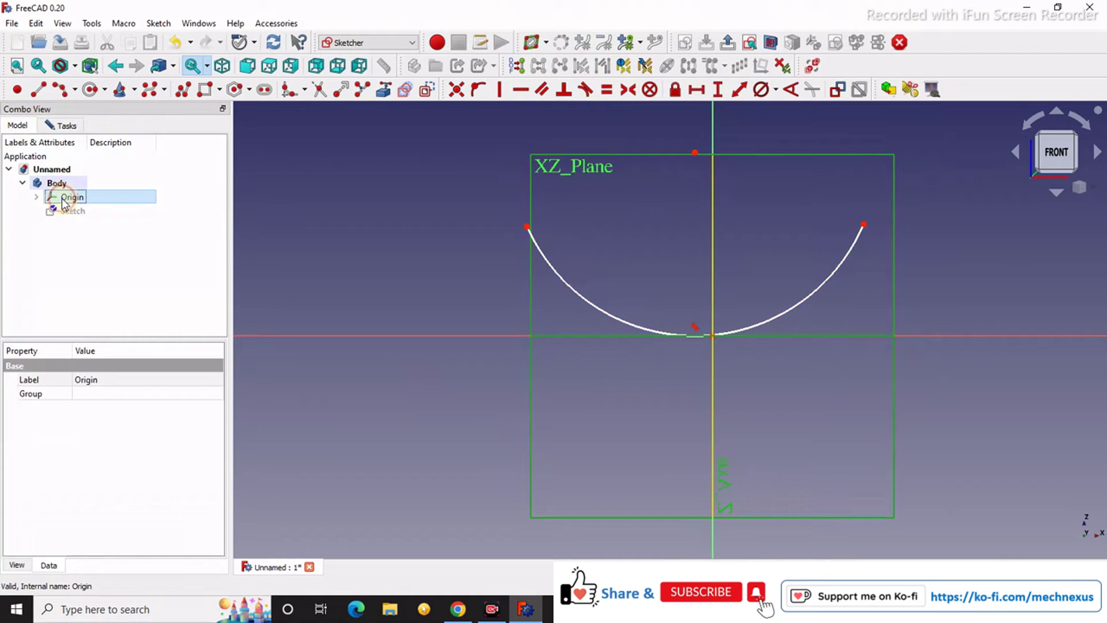
pyautogui.click(425, 265)
pyautogui.click(1079, 187)
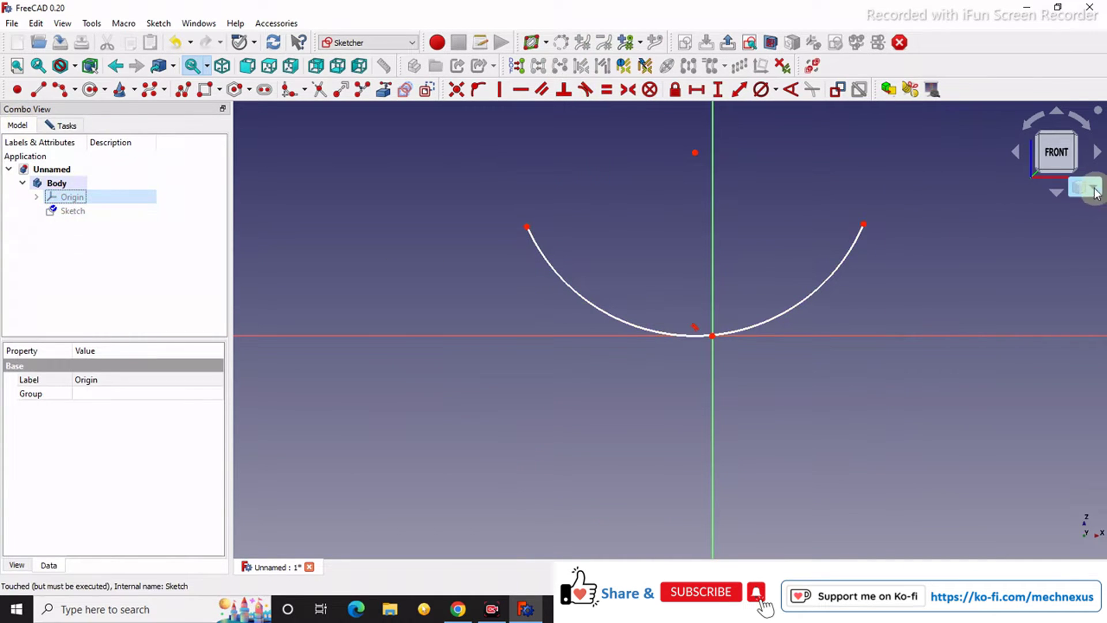
pyautogui.click(809, 300)
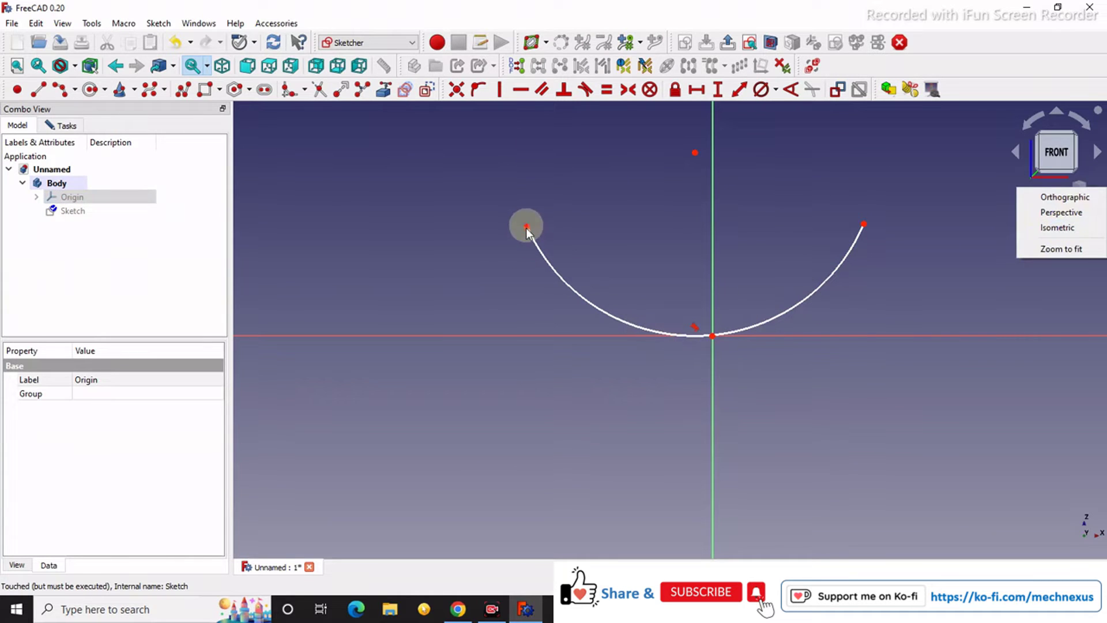
pyautogui.click(509, 249)
# - Make the arc's two endpoints symmetric about the vertical axis
pyautogui.click(627, 91)
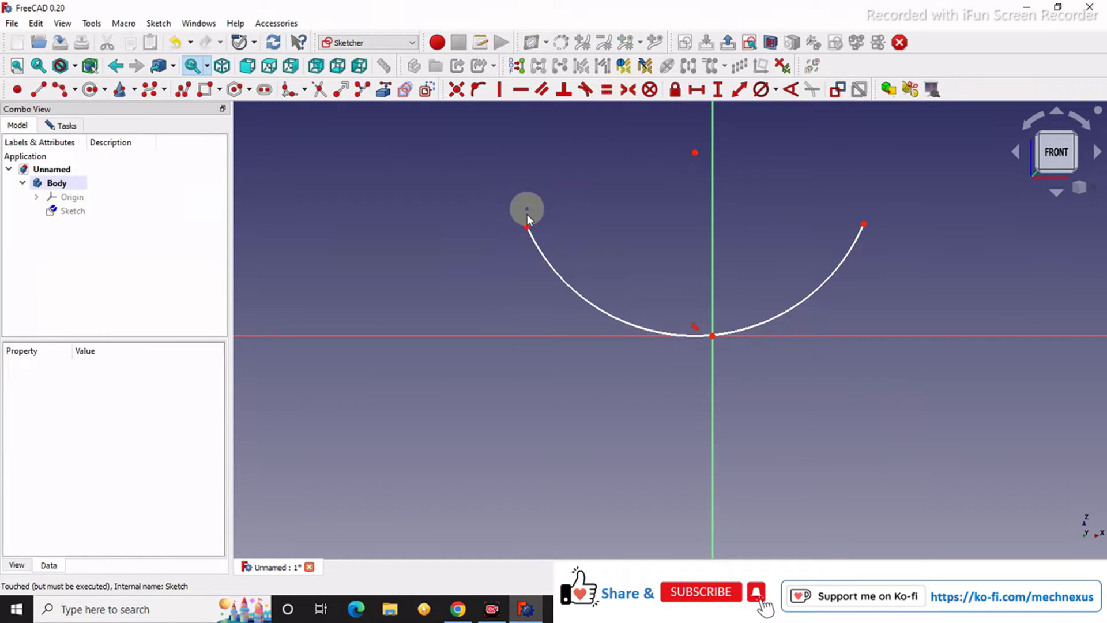
pyautogui.click(527, 227)
pyautogui.click(865, 225)
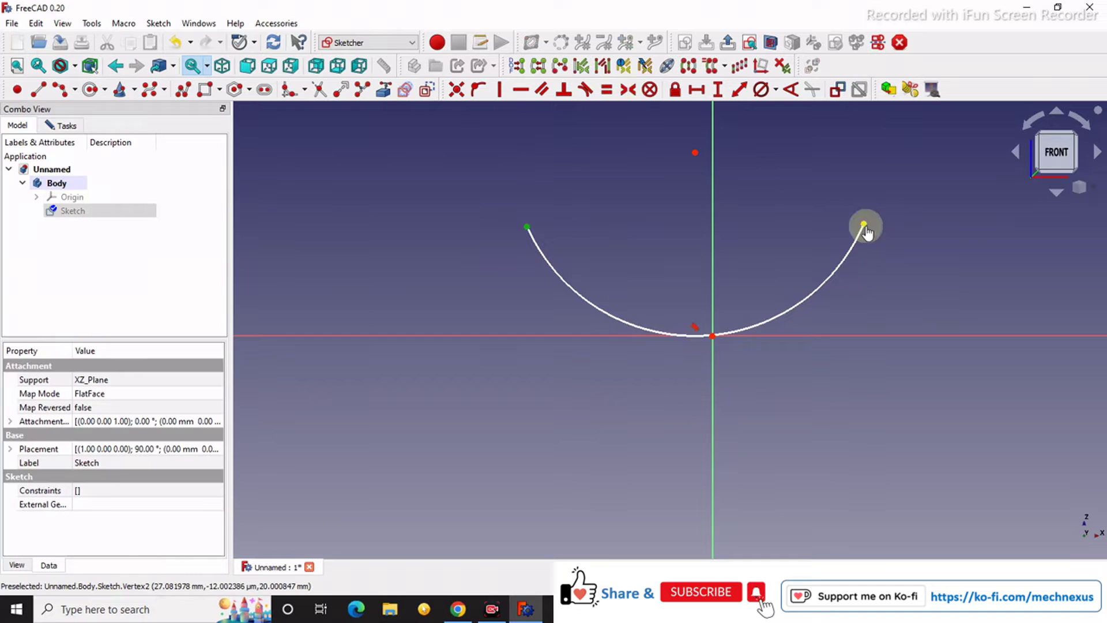
pyautogui.click(713, 215)
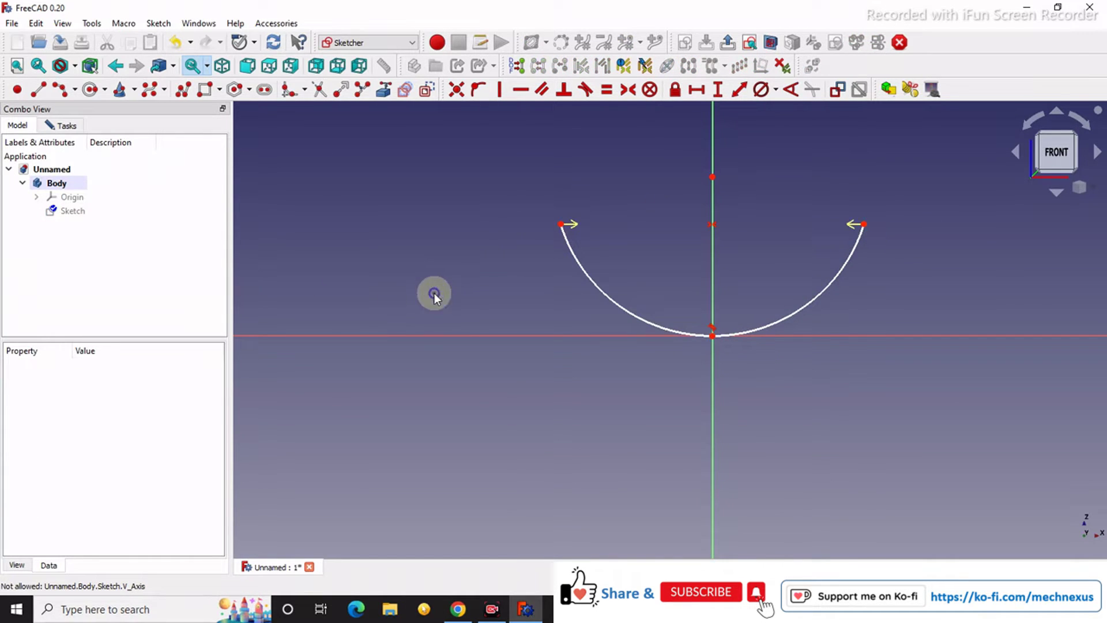
pyautogui.scroll(2, 649, 284)
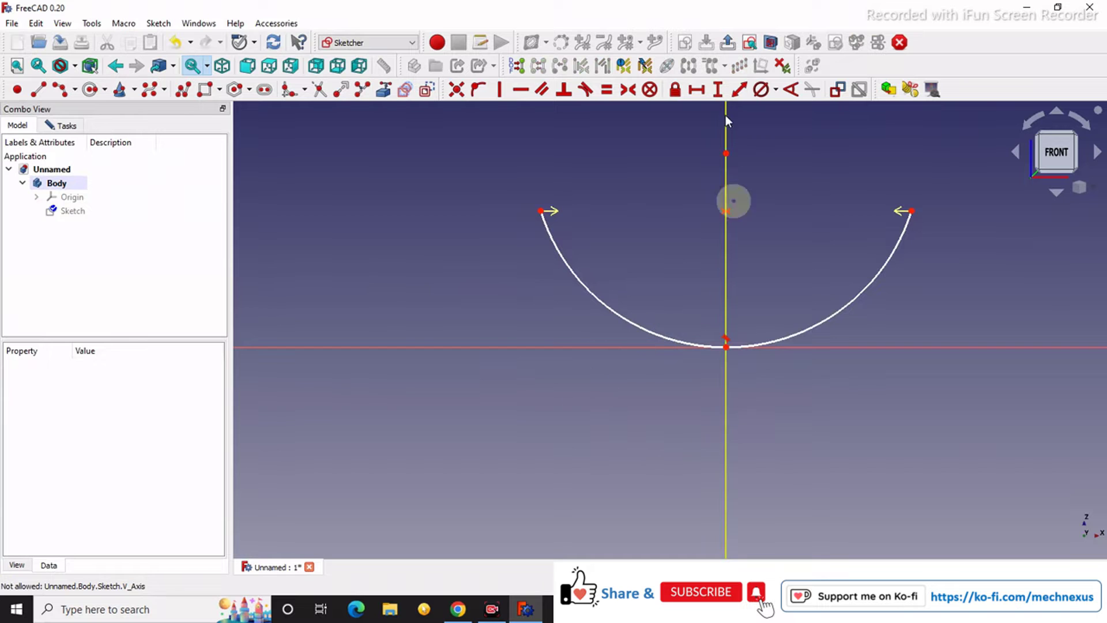
# - Give the arc a 50 mm radius and move the R50 dimension to the upper right
pyautogui.click(777, 90)
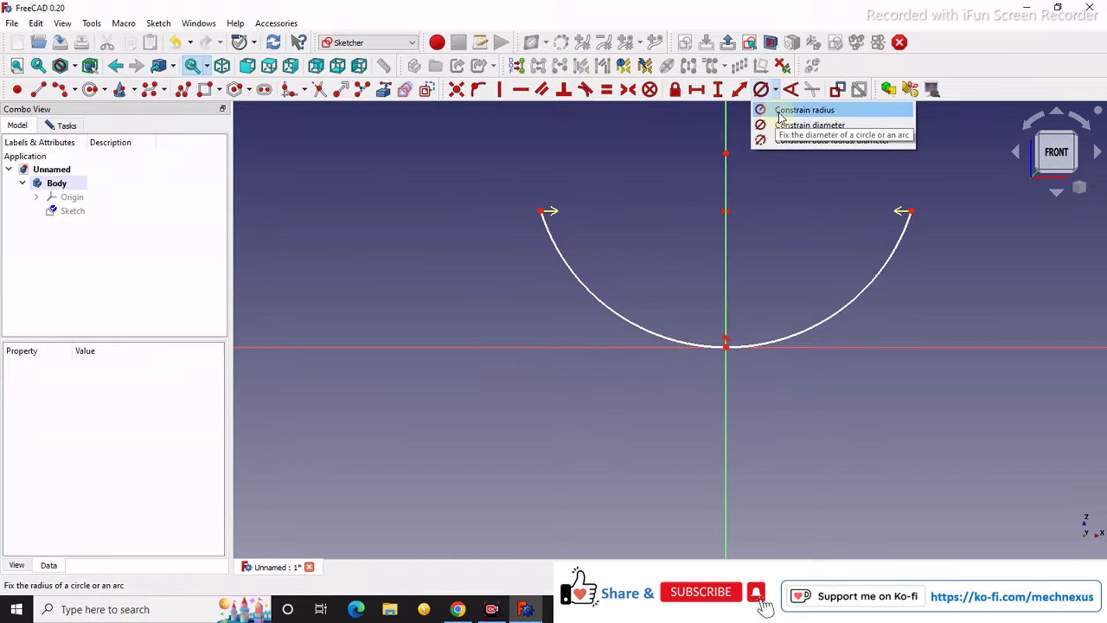
pyautogui.click(779, 110)
pyautogui.click(635, 317)
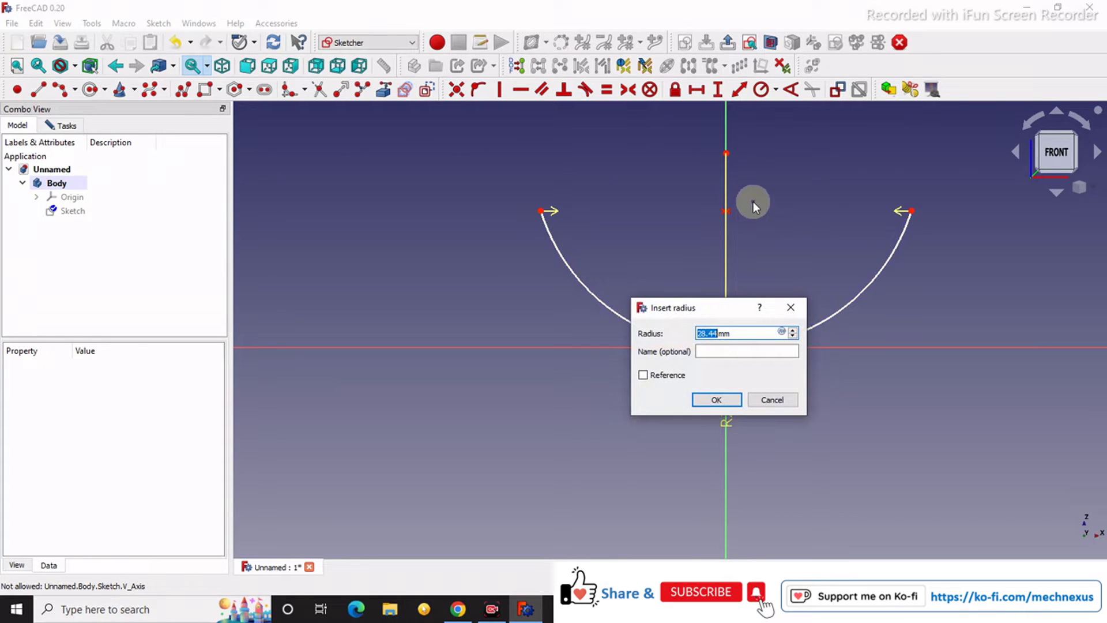
pyautogui.write('50')
pyautogui.press('Return')
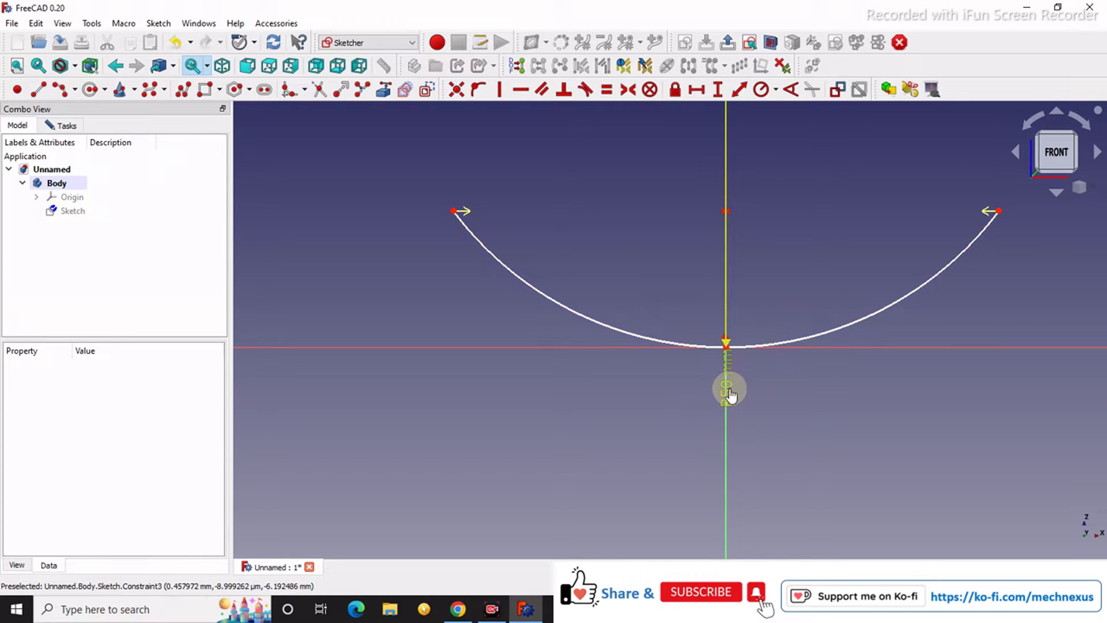
pyautogui.moveTo(729, 394); pyautogui.dragTo(797, 232)
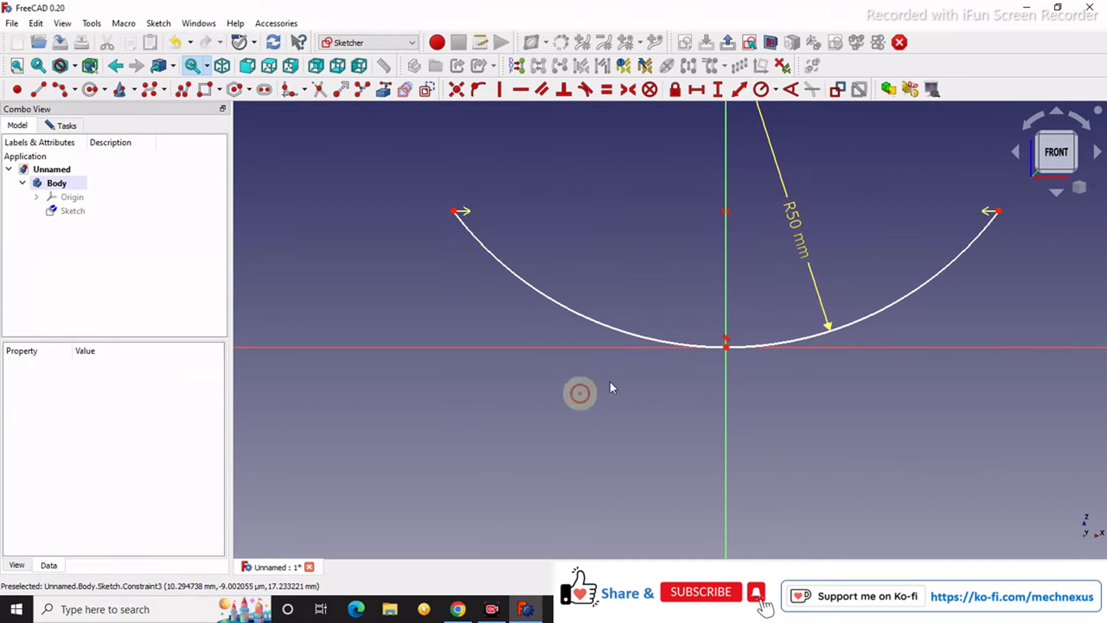
# - Attempt a vertical distance on the axis, dismiss the selection warning, and nudge the left endpoint
pyautogui.click(727, 351)
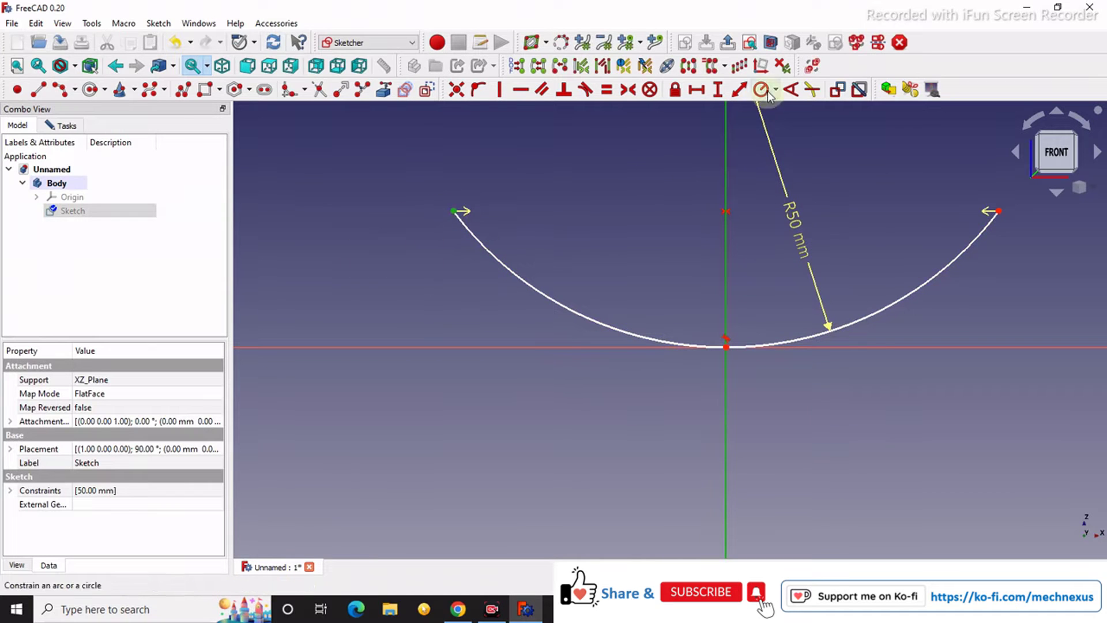
pyautogui.click(718, 89)
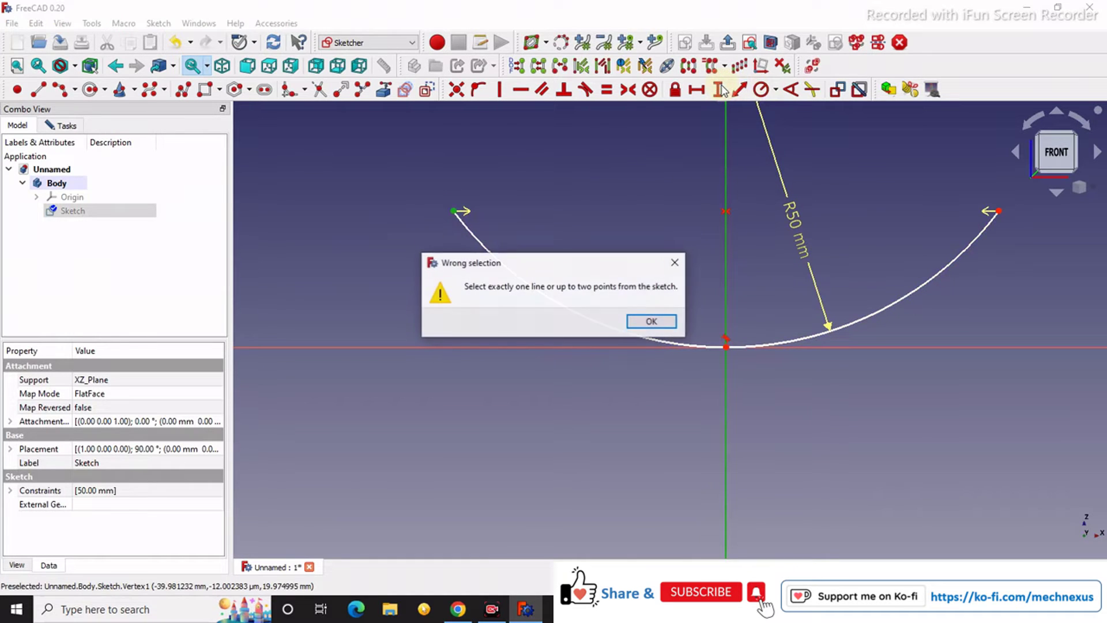
pyautogui.click(676, 263)
pyautogui.click(597, 436)
pyautogui.moveTo(452, 210)
pyautogui.mouseDown()
pyautogui.moveTo(580, 218)
pyautogui.moveTo(456, 214)
pyautogui.mouseUp()
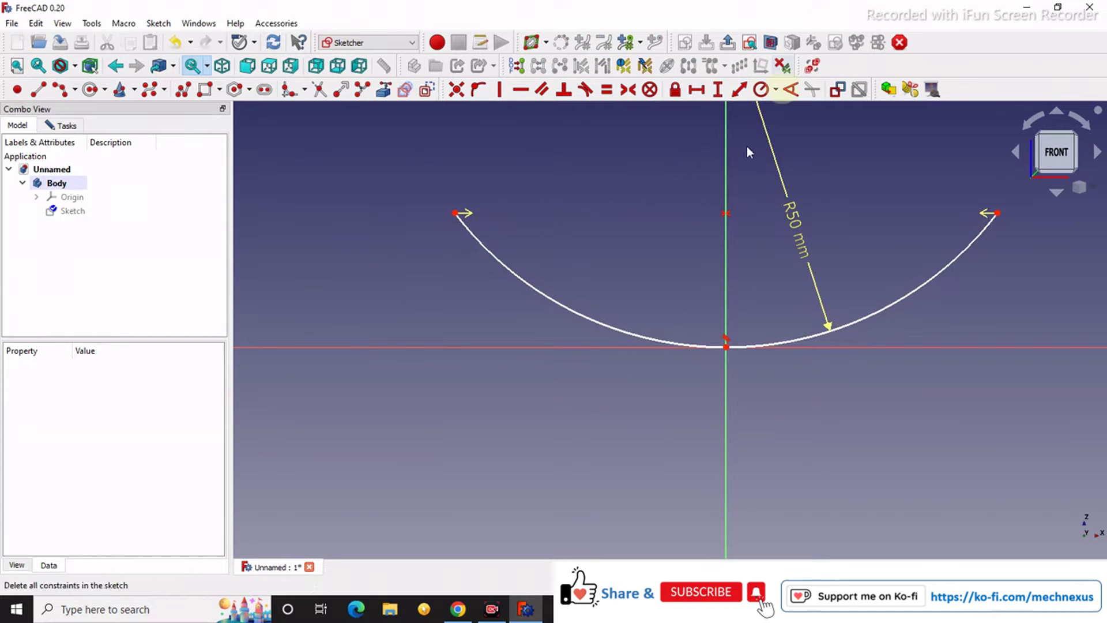
# - Set a 20 mm vertical distance between the arc's left endpoint and its bottom point
pyautogui.click(455, 214)
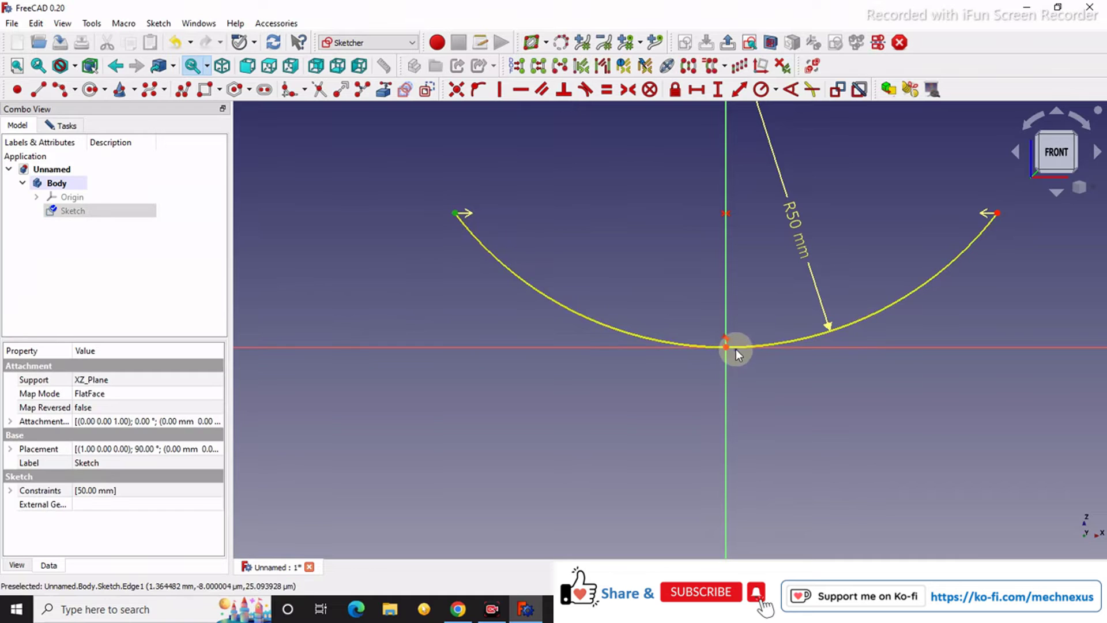
pyautogui.click(729, 348)
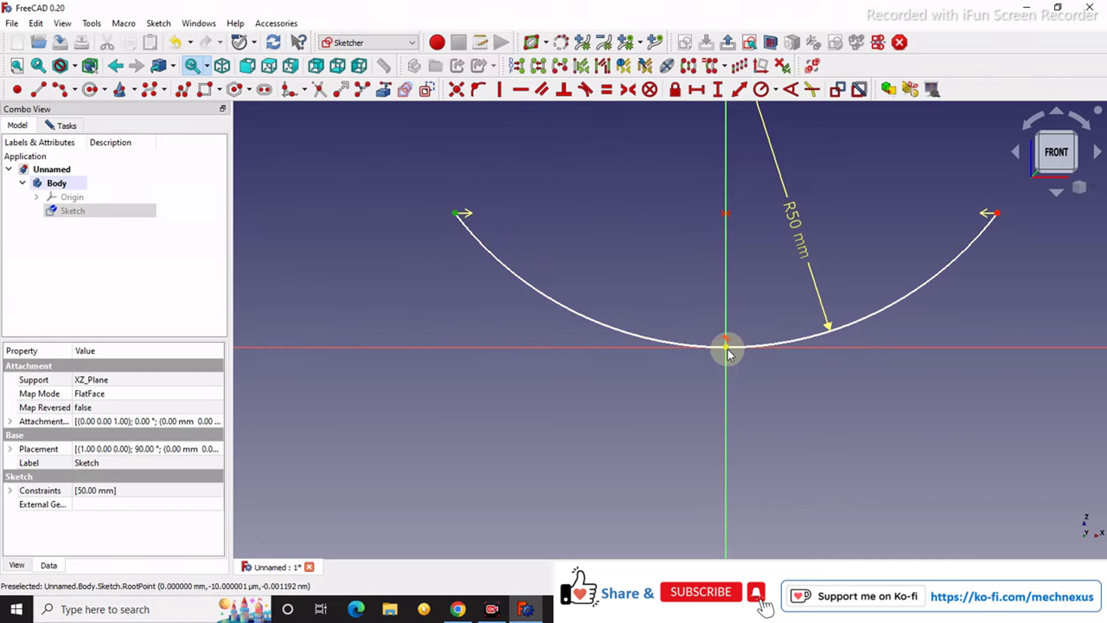
pyautogui.click(720, 91)
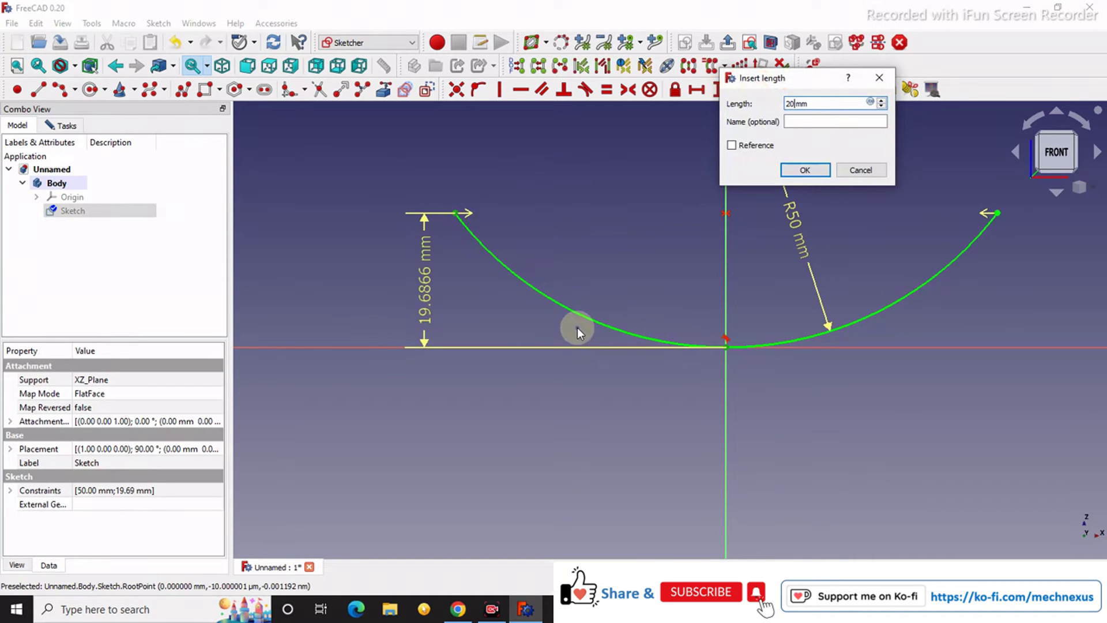
pyautogui.write('20')
pyautogui.press('Return')
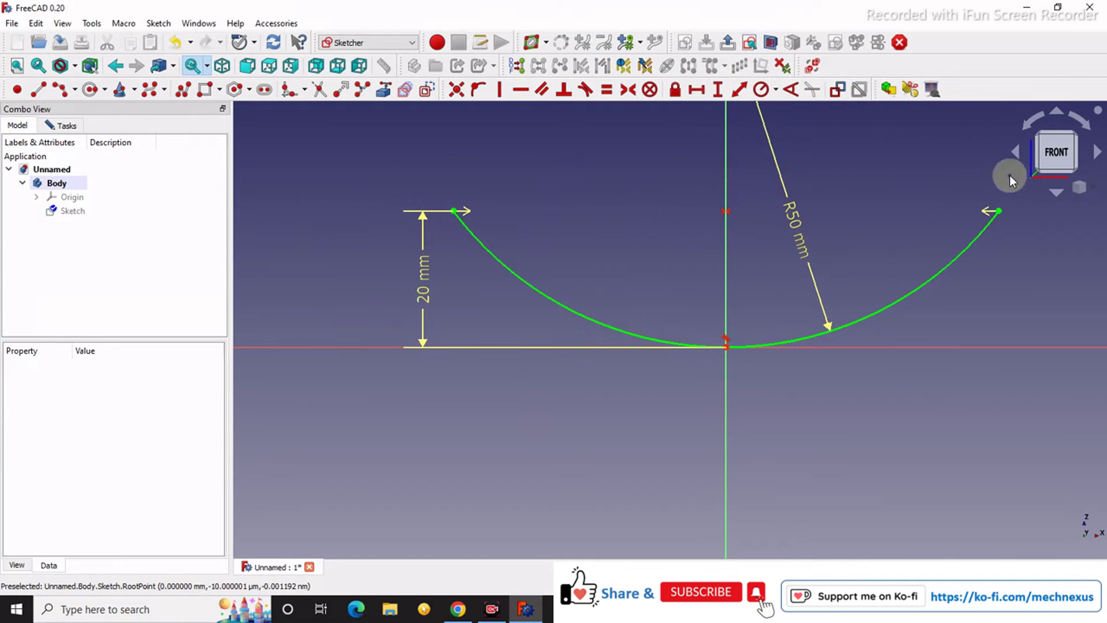
pyautogui.click(312, 263)
pyautogui.click(66, 126)
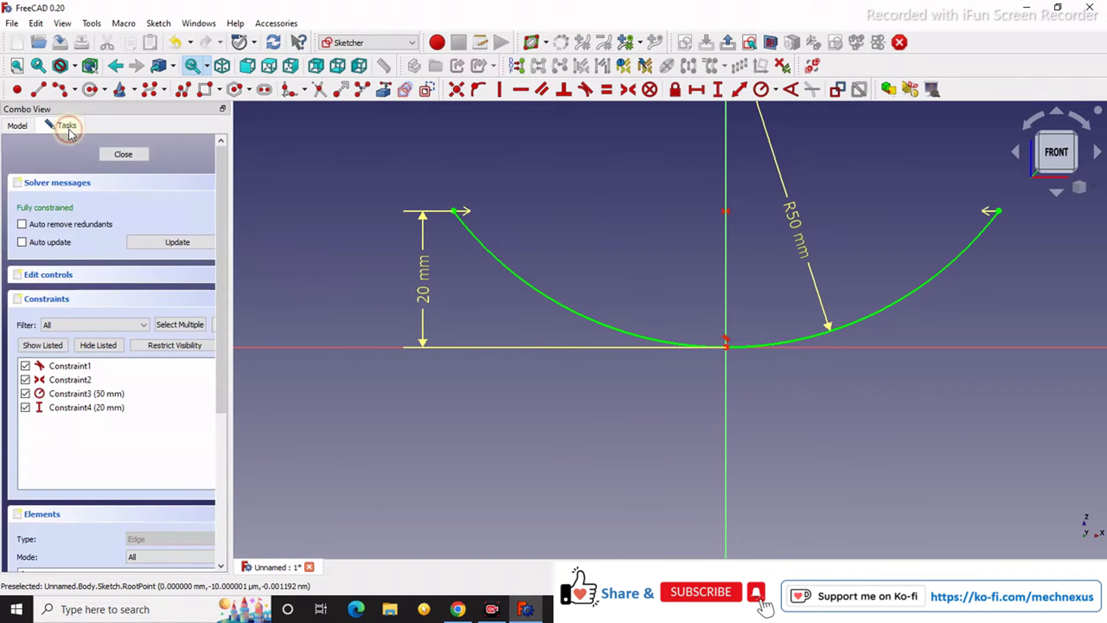
# - Close the arc sketch, show the origin planes, and select the XZ_Plane
pyautogui.click(124, 154)
pyautogui.scroll(-2, 635, 403)
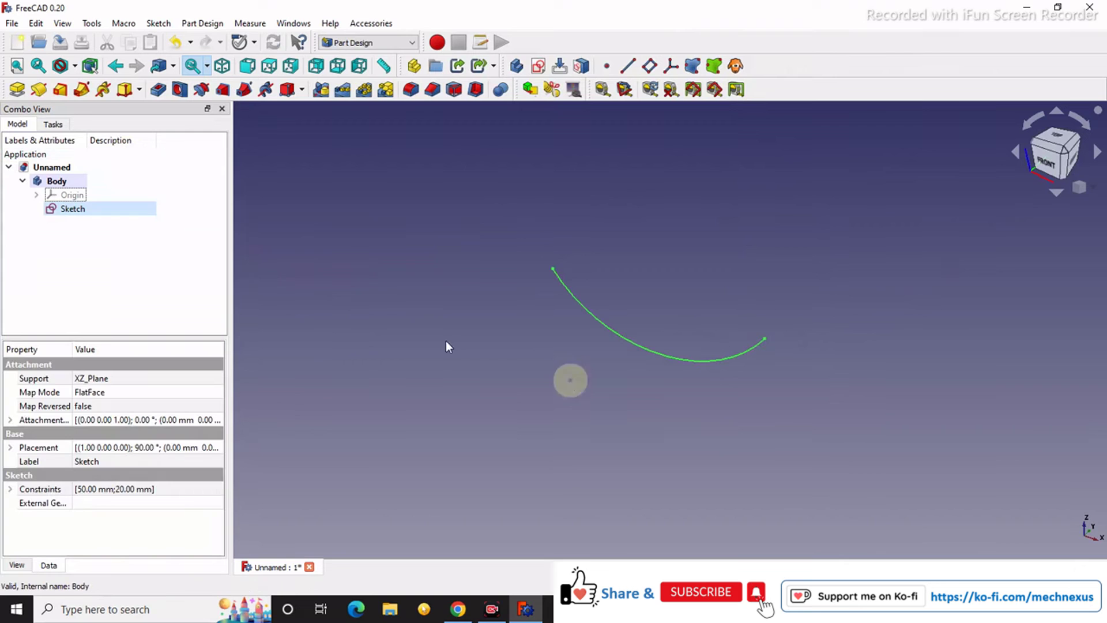
pyautogui.click(69, 196)
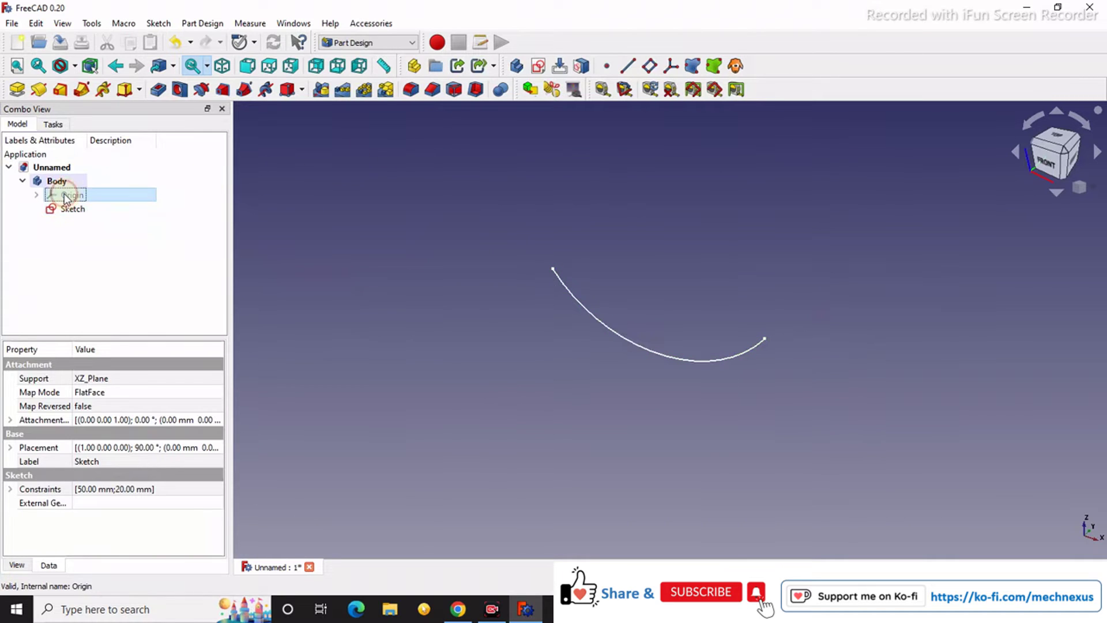
pyautogui.press('space')
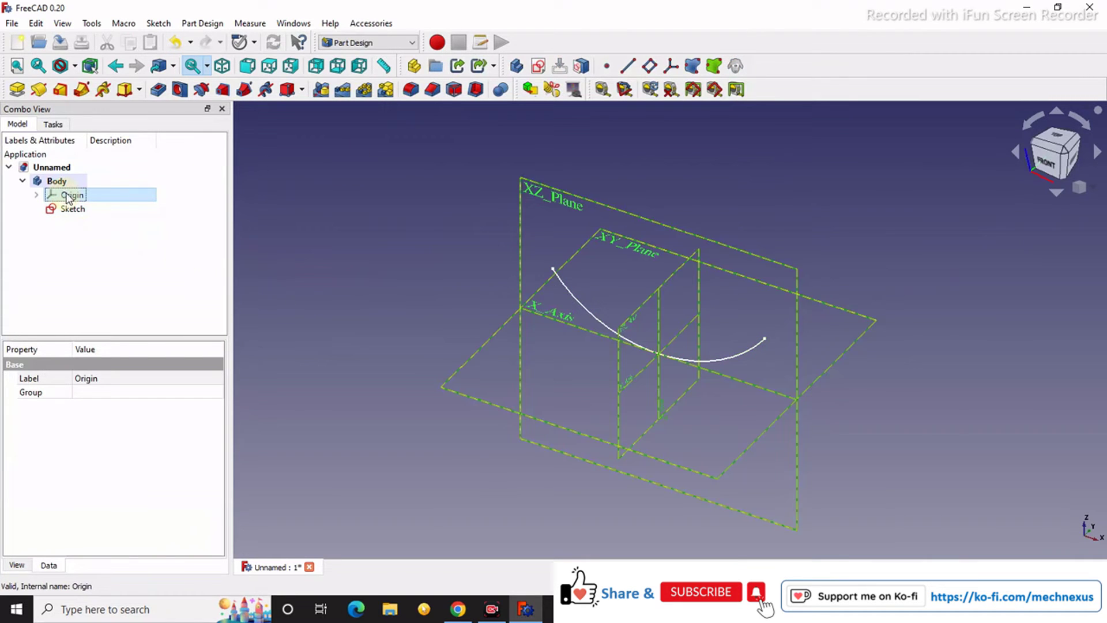
pyautogui.click(538, 184)
pyautogui.click(380, 245)
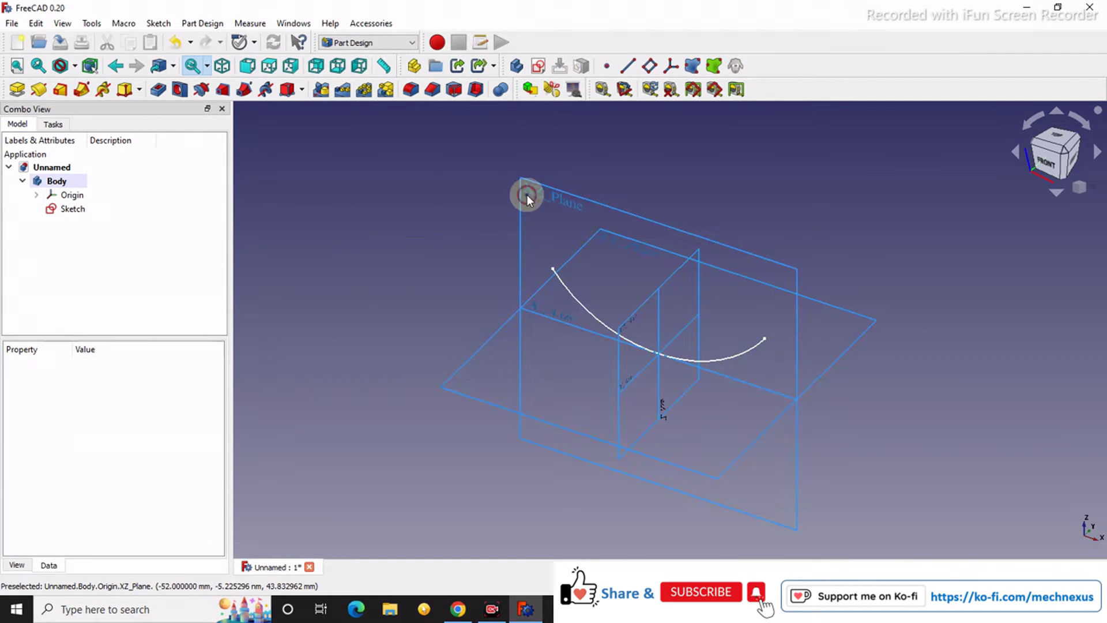
pyautogui.click(534, 192)
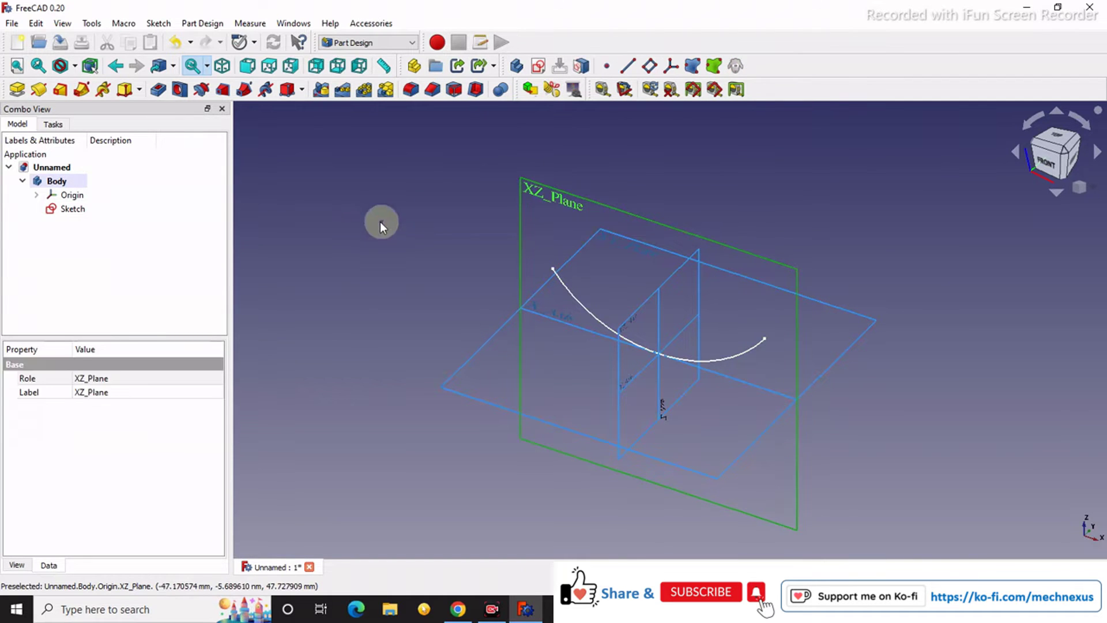
# - Create a datum plane on the XZ_Plane offset 300 mm in the z-direction
pyautogui.click(650, 66)
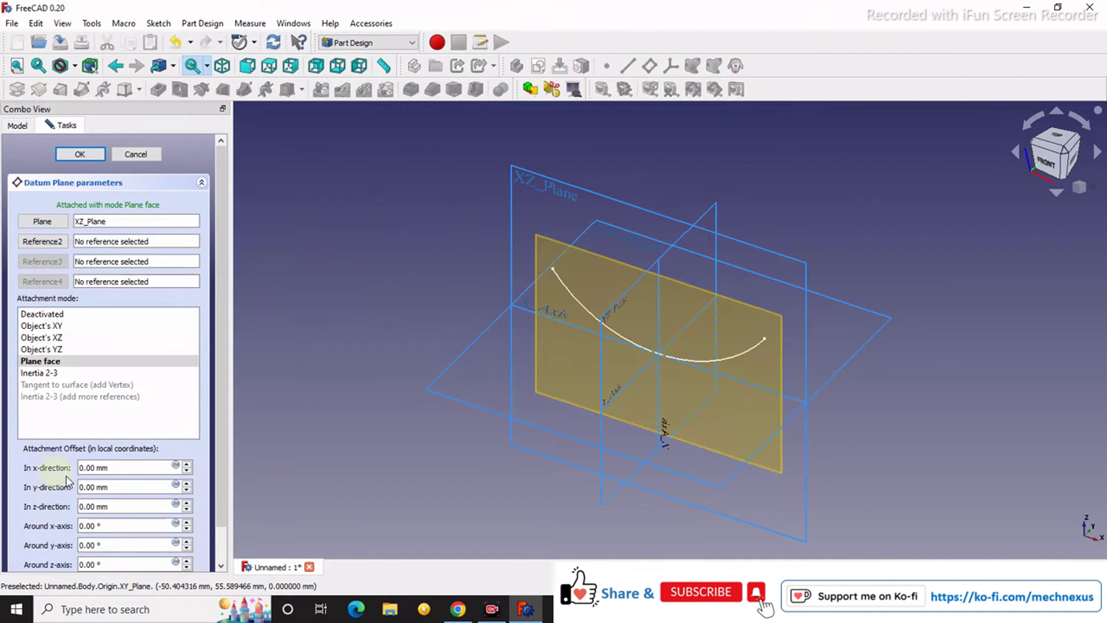
pyautogui.click(115, 507)
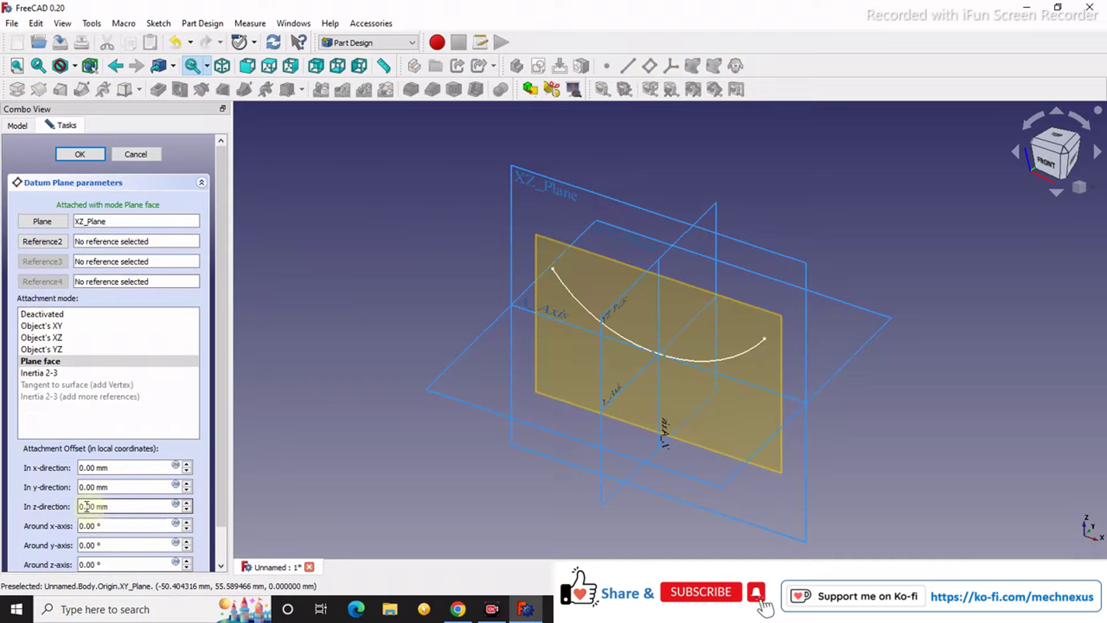
pyautogui.scroll(2, 86, 507)
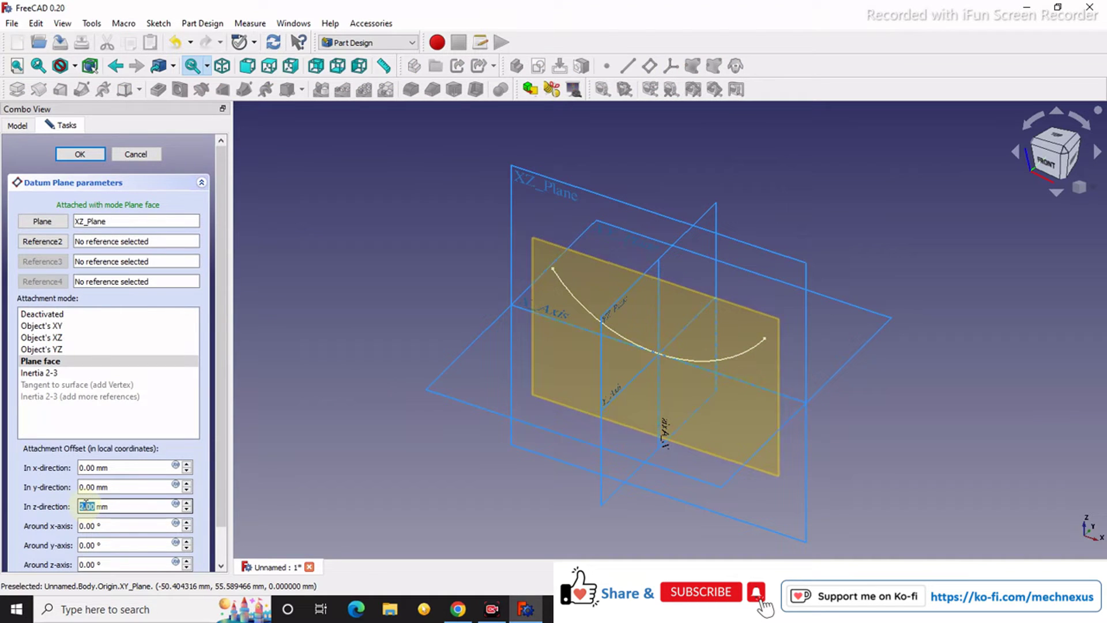
pyautogui.scroll(3, 86, 504)
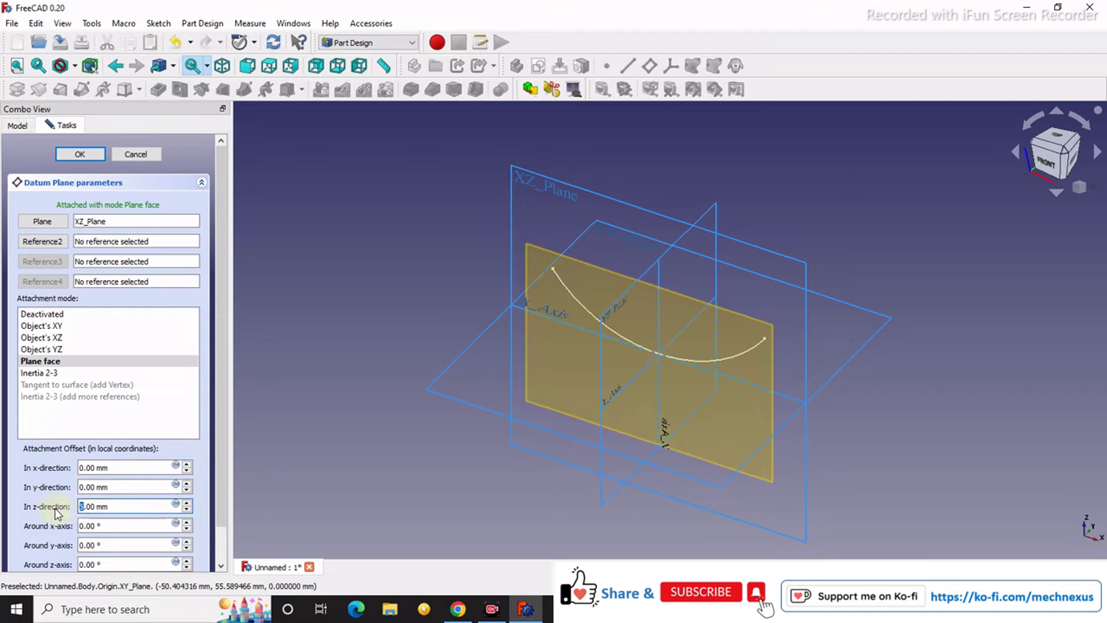
pyautogui.press('Return')
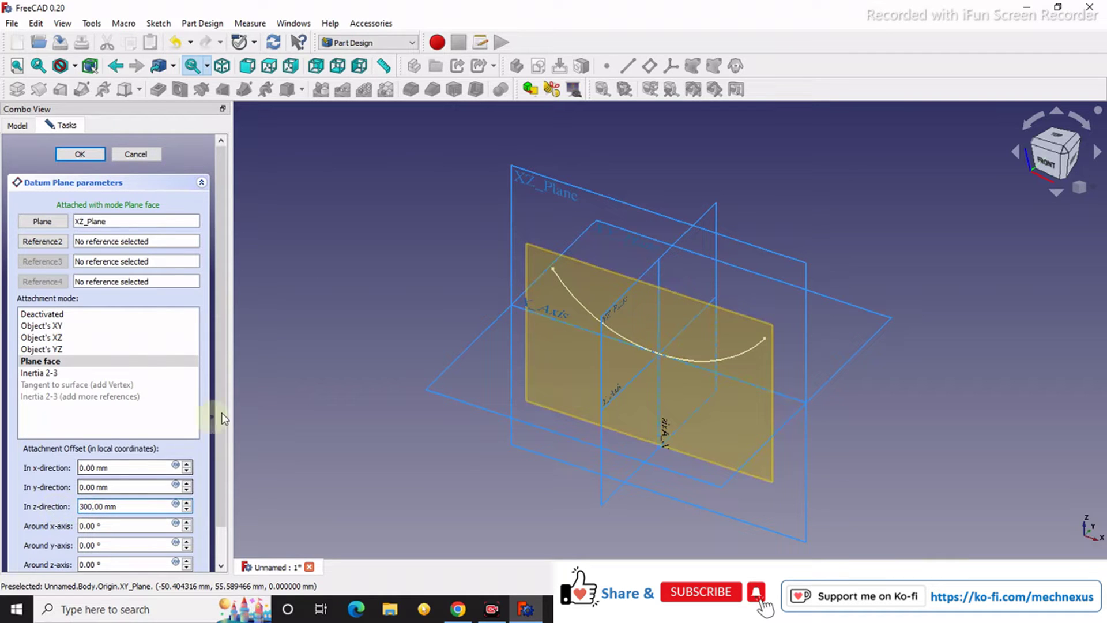
pyautogui.scroll(-3, 522, 351)
pyautogui.scroll(-3, 487, 424)
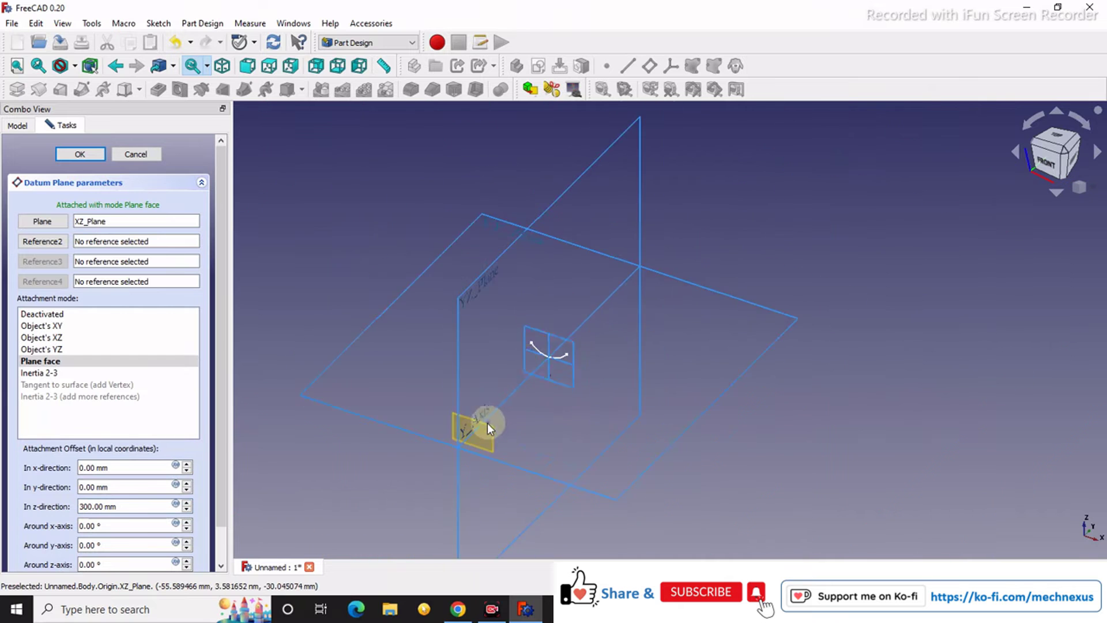
pyautogui.scroll(4, 486, 423)
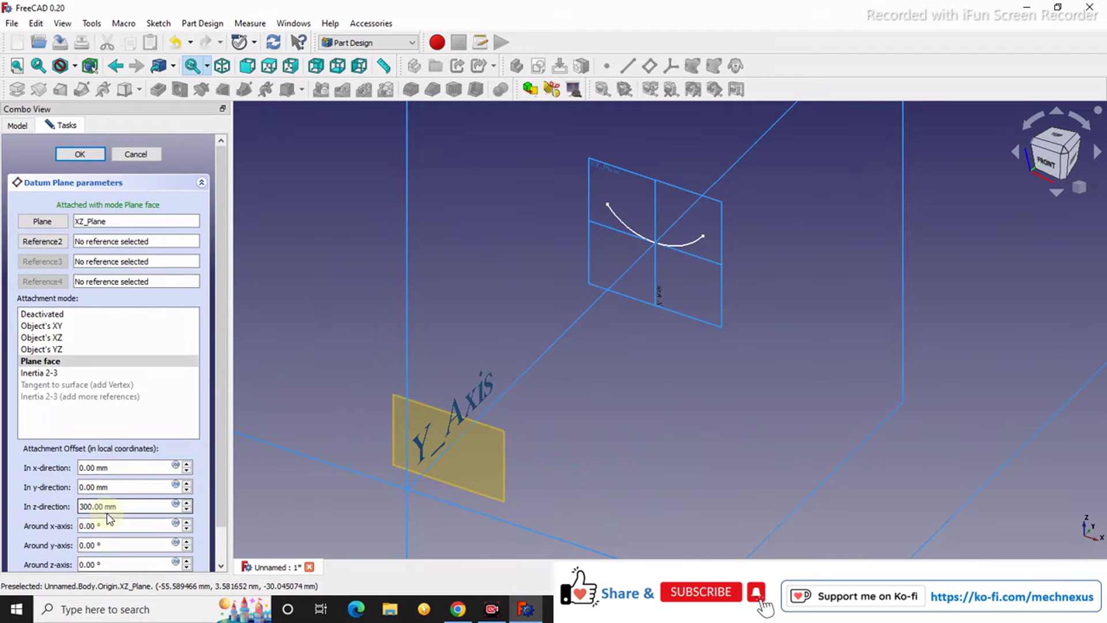
pyautogui.press('Return')
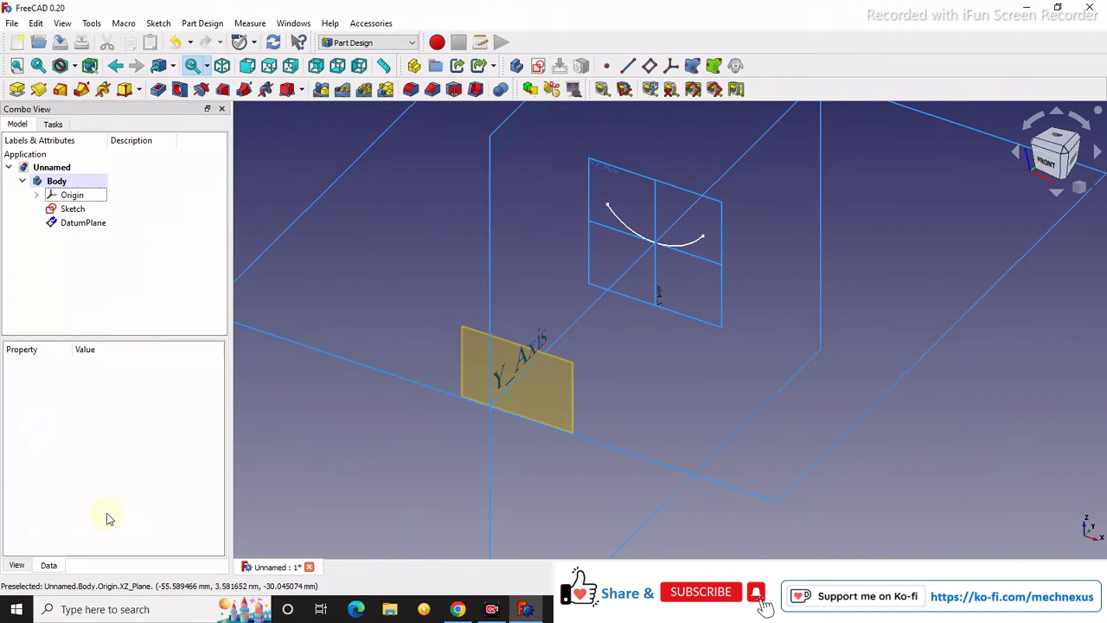
# - Switch from the Tasks panel back to the model tree
pyautogui.click(744, 369)
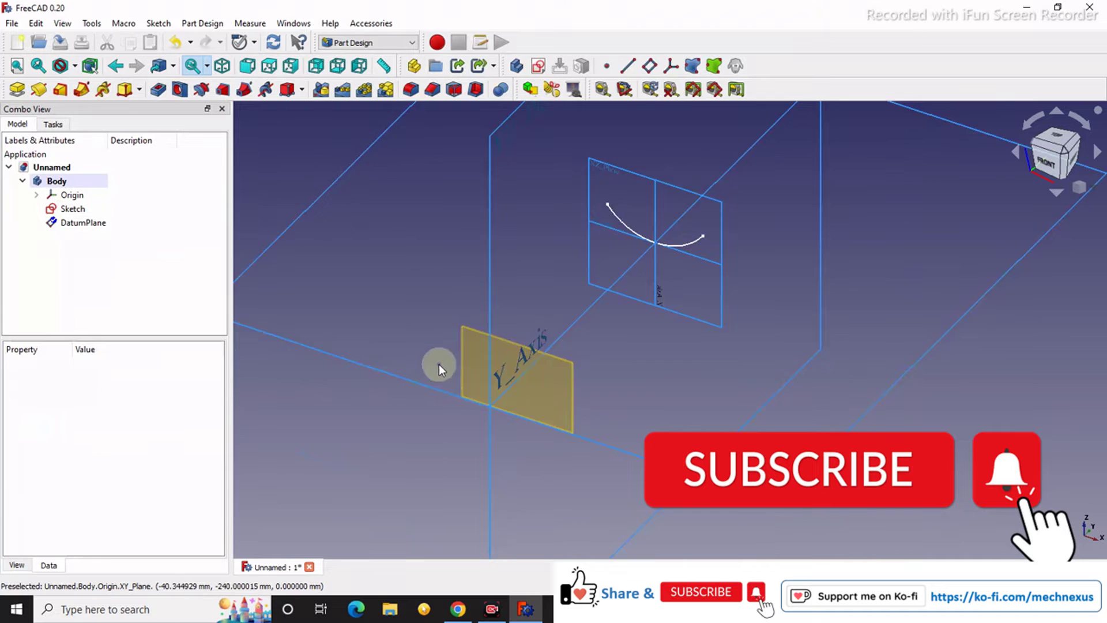
pyautogui.scroll(2, 438, 364)
pyautogui.click(53, 124)
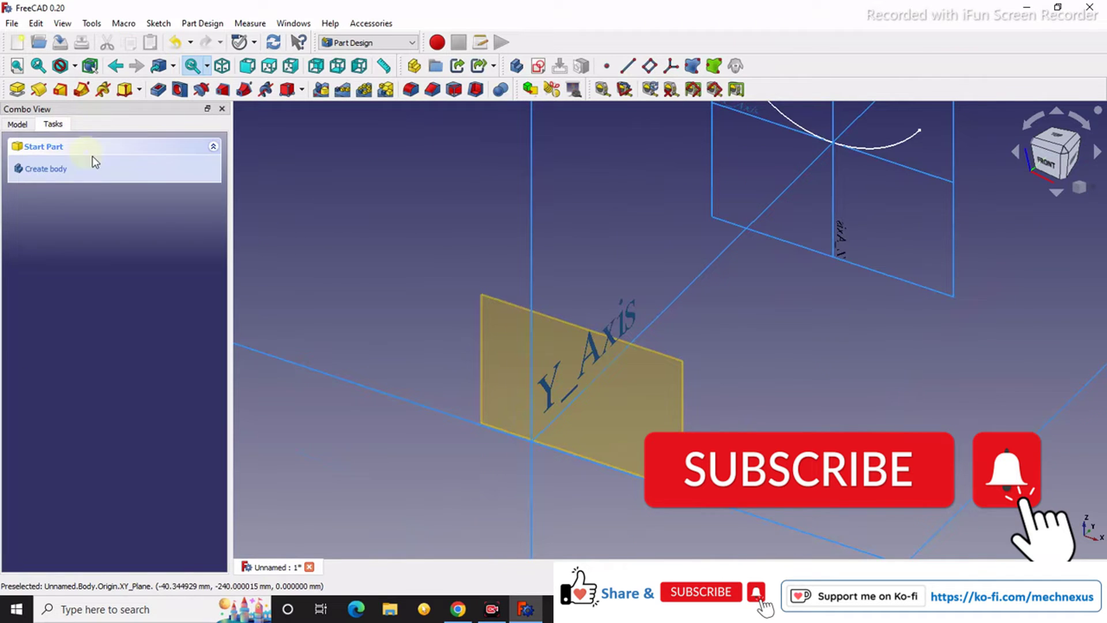
pyautogui.click(17, 124)
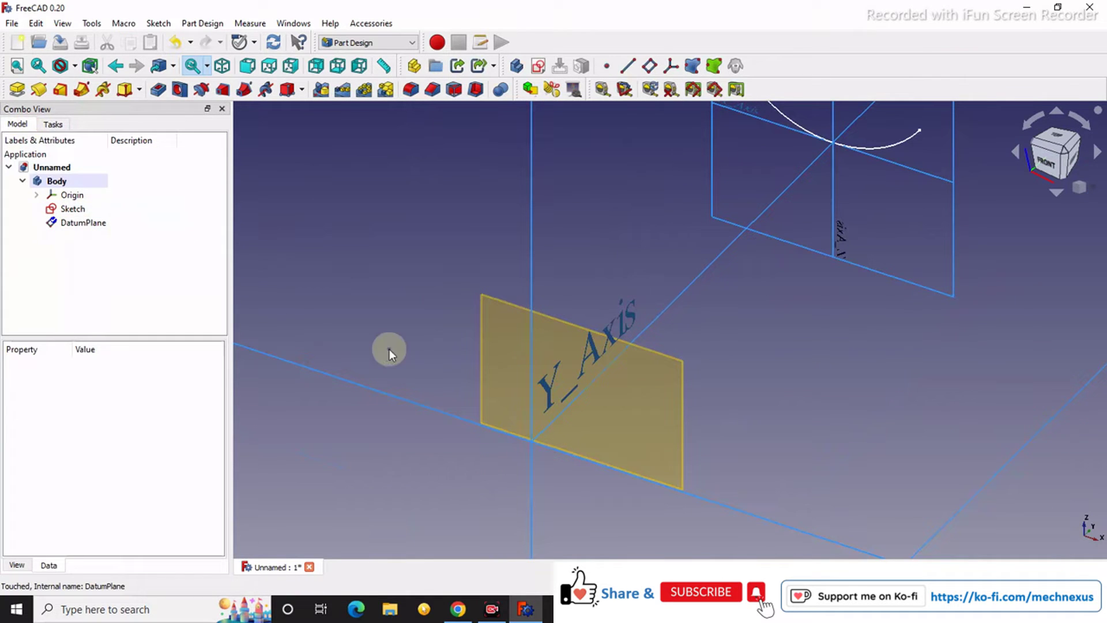
# - Start Sketch001 on the DatumPlane, then hide the DatumPlane via the model tree
pyautogui.click(492, 310)
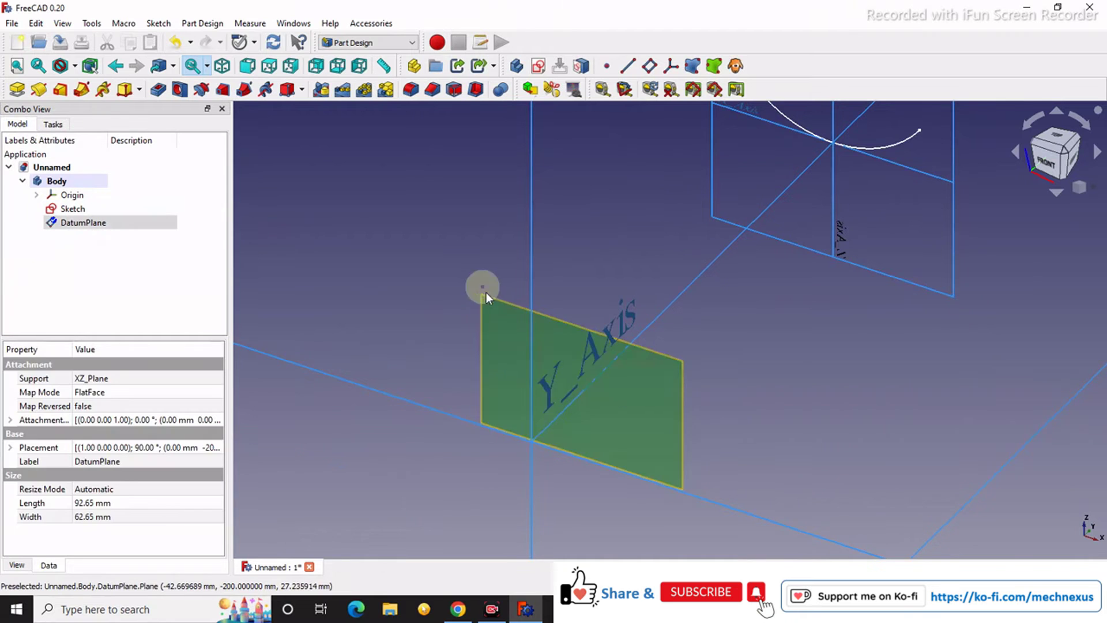
pyautogui.scroll(-3, 519, 346)
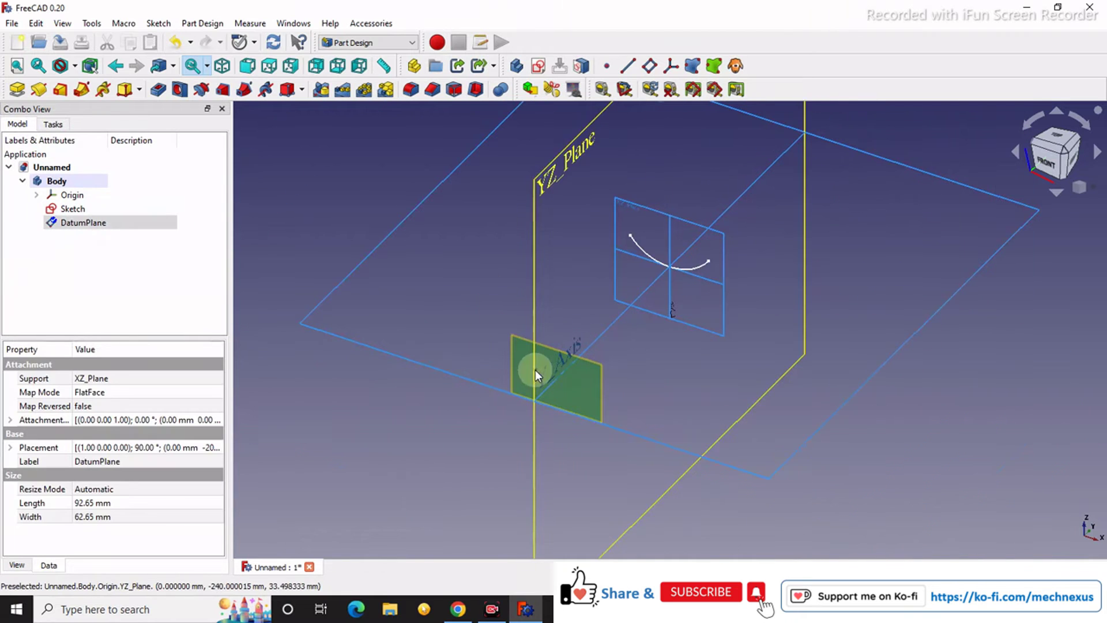
pyautogui.click(536, 66)
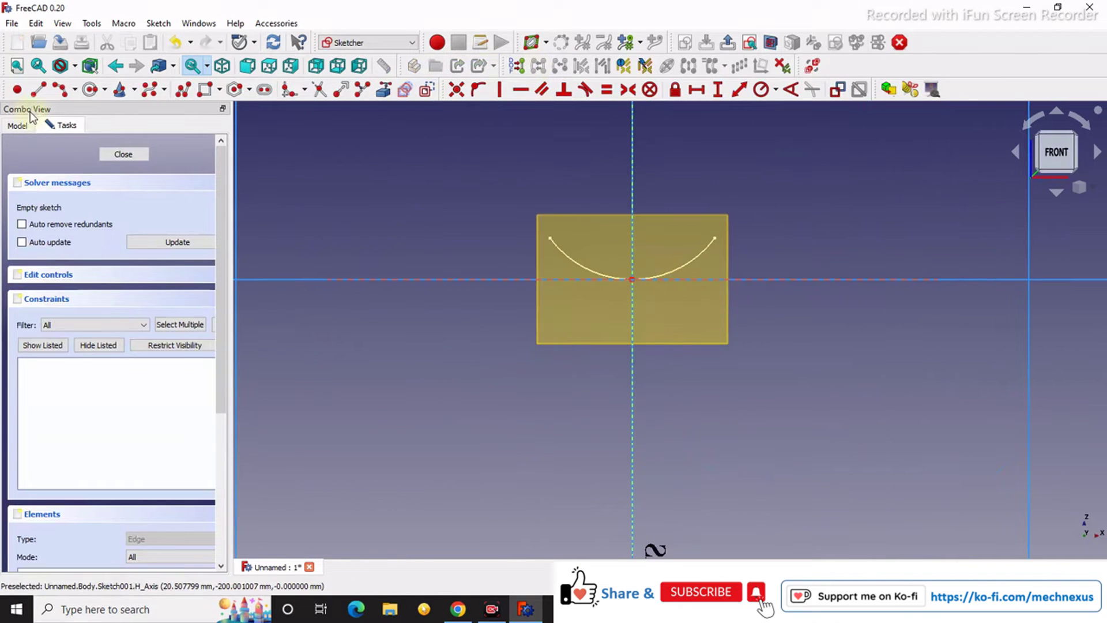
pyautogui.click(18, 126)
pyautogui.click(81, 199)
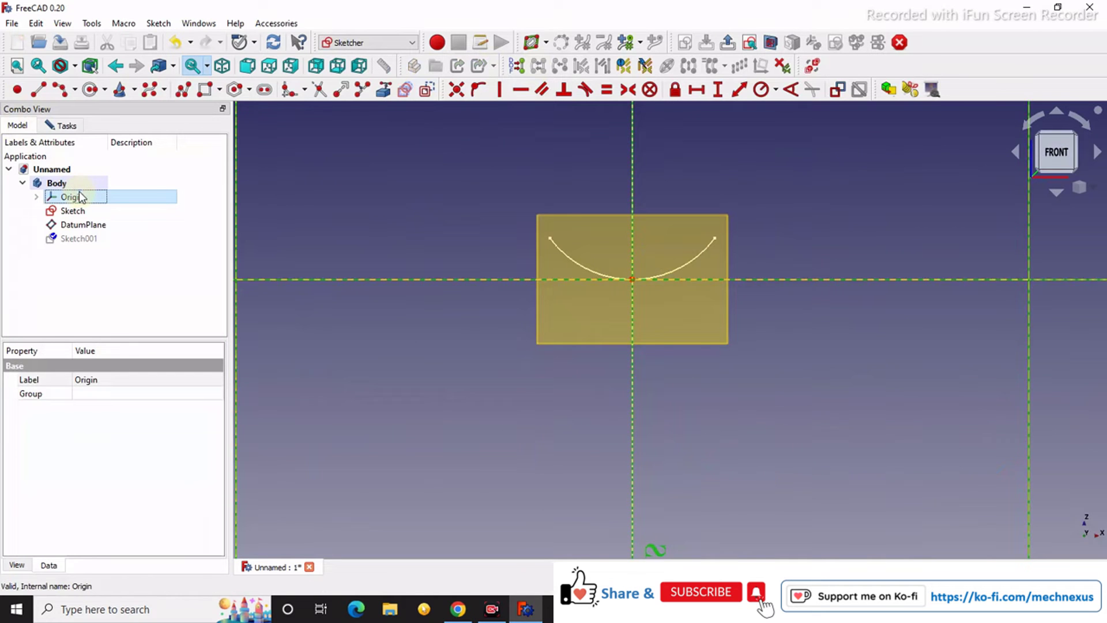
pyautogui.click(704, 315)
pyautogui.click(86, 225)
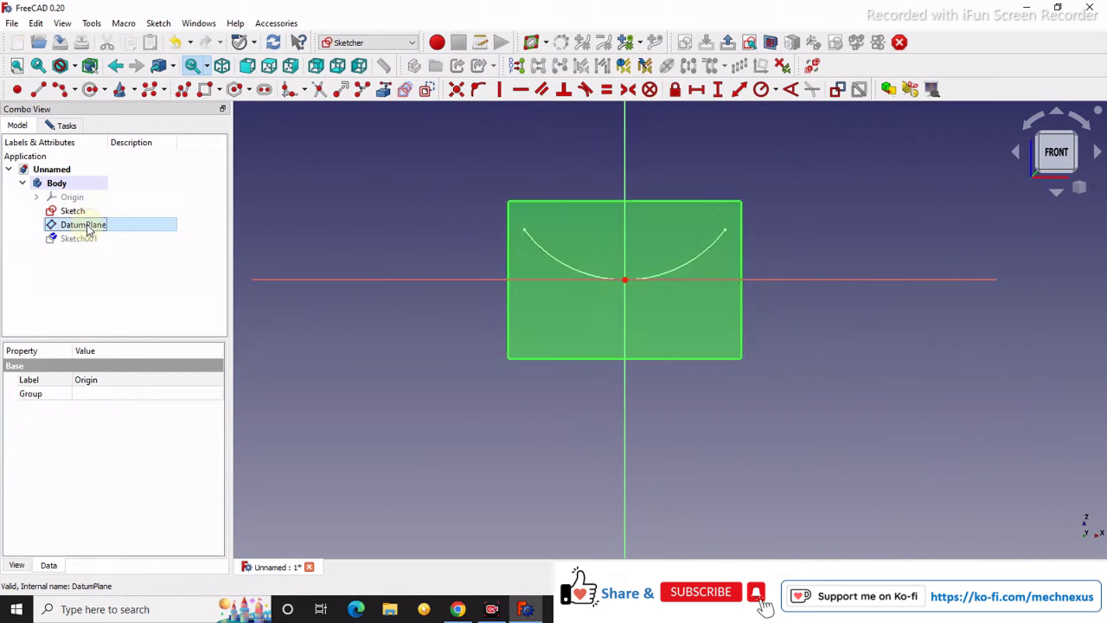
pyautogui.press('space')
pyautogui.scroll(3, 605, 248)
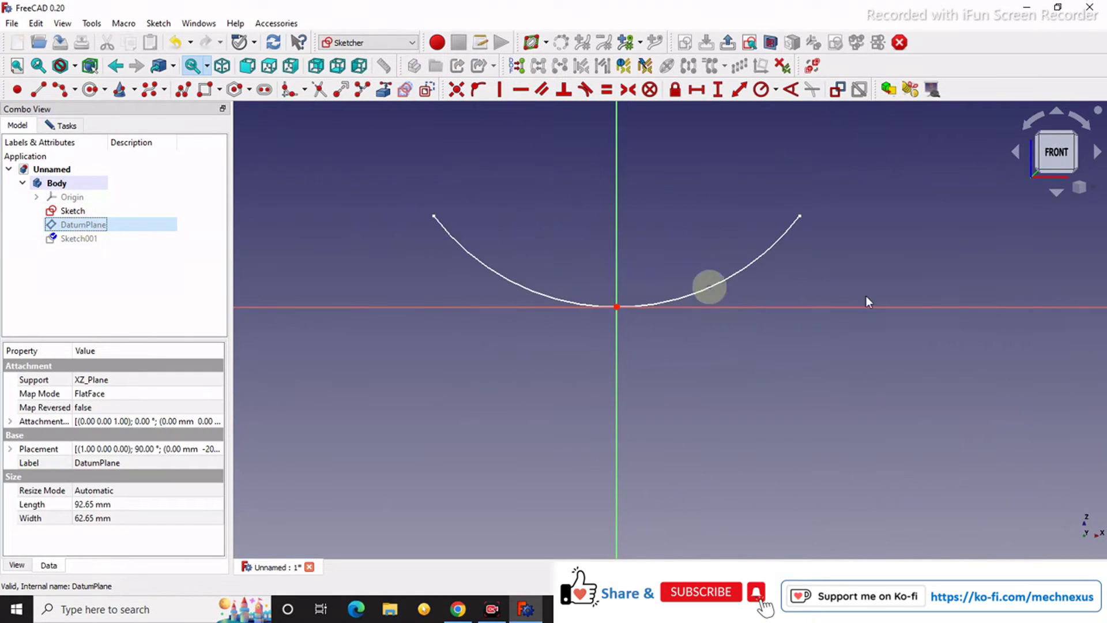
pyautogui.click(40, 91)
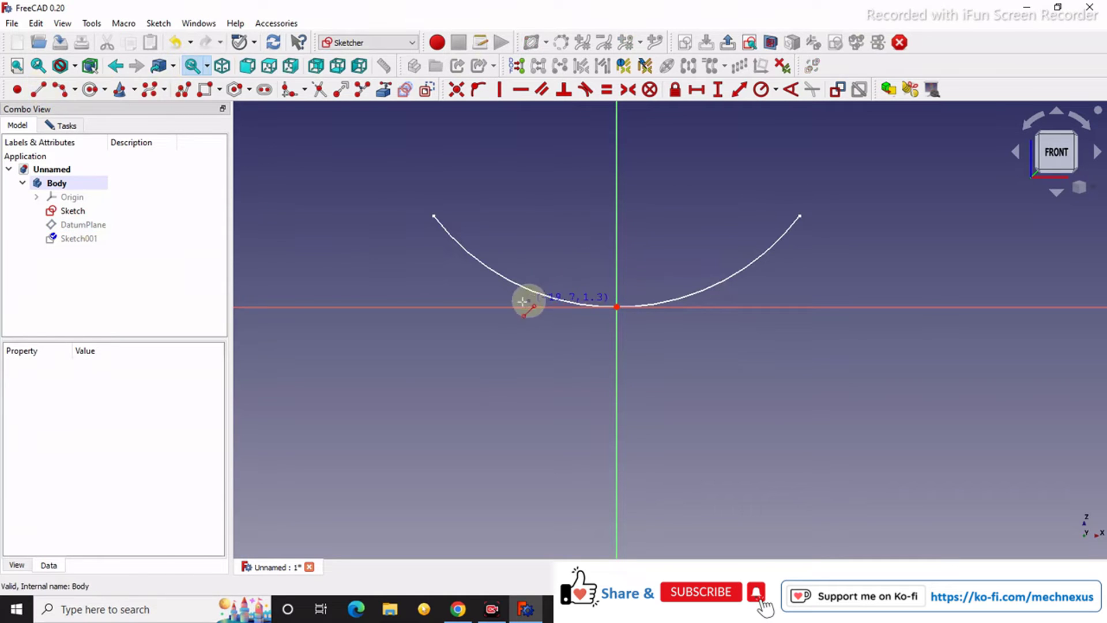
pyautogui.click(438, 307)
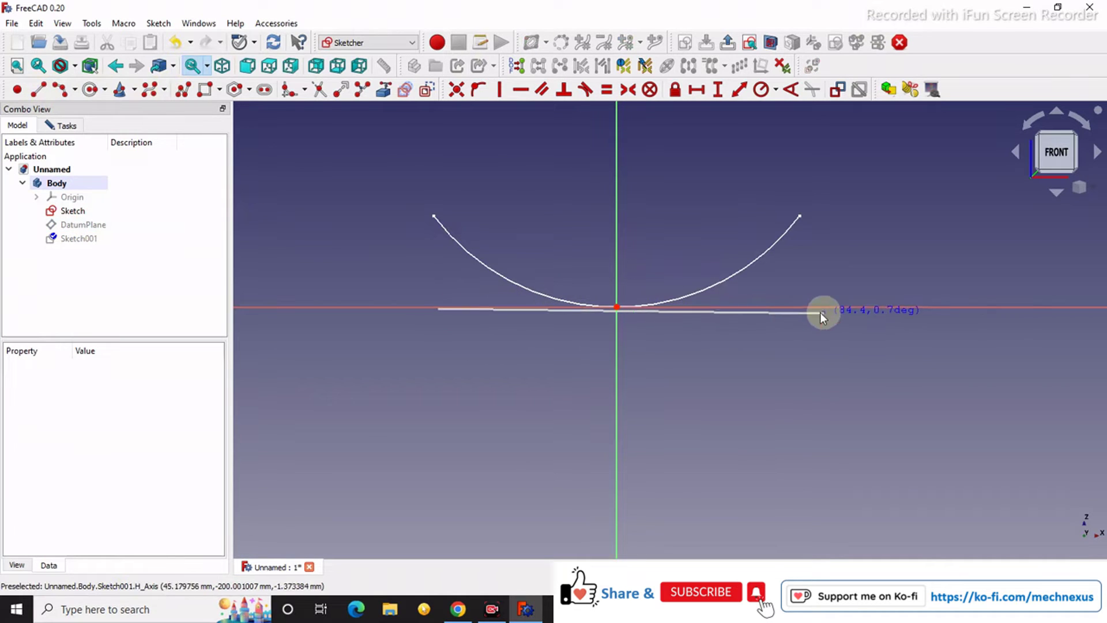
pyautogui.click(818, 306)
pyautogui.scroll(2, 565, 294)
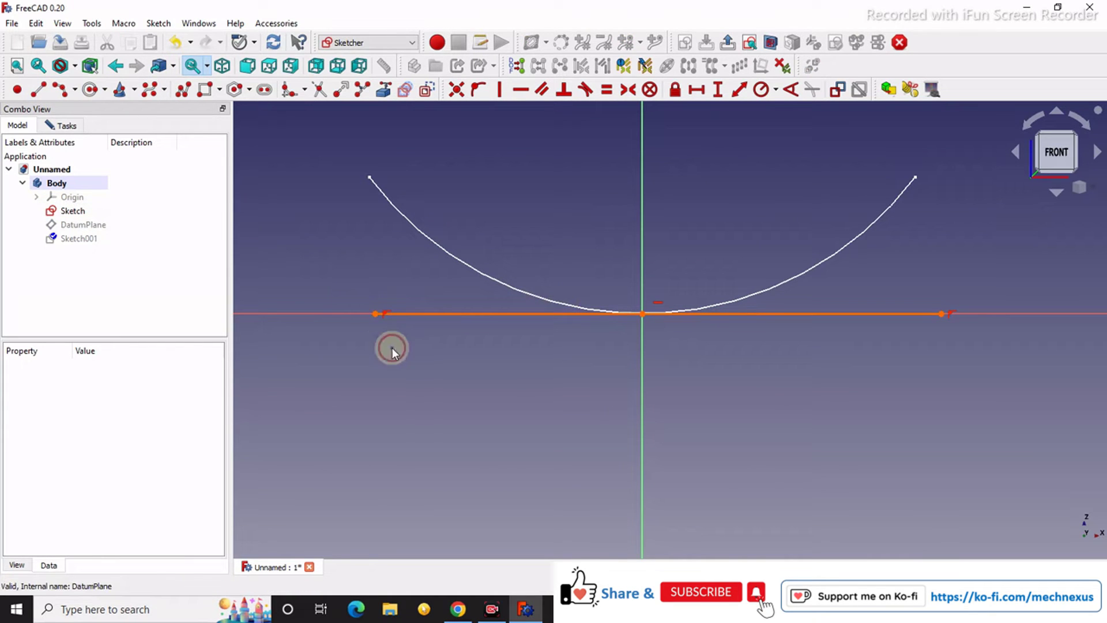
pyautogui.moveTo(373, 315); pyautogui.dragTo(410, 316)
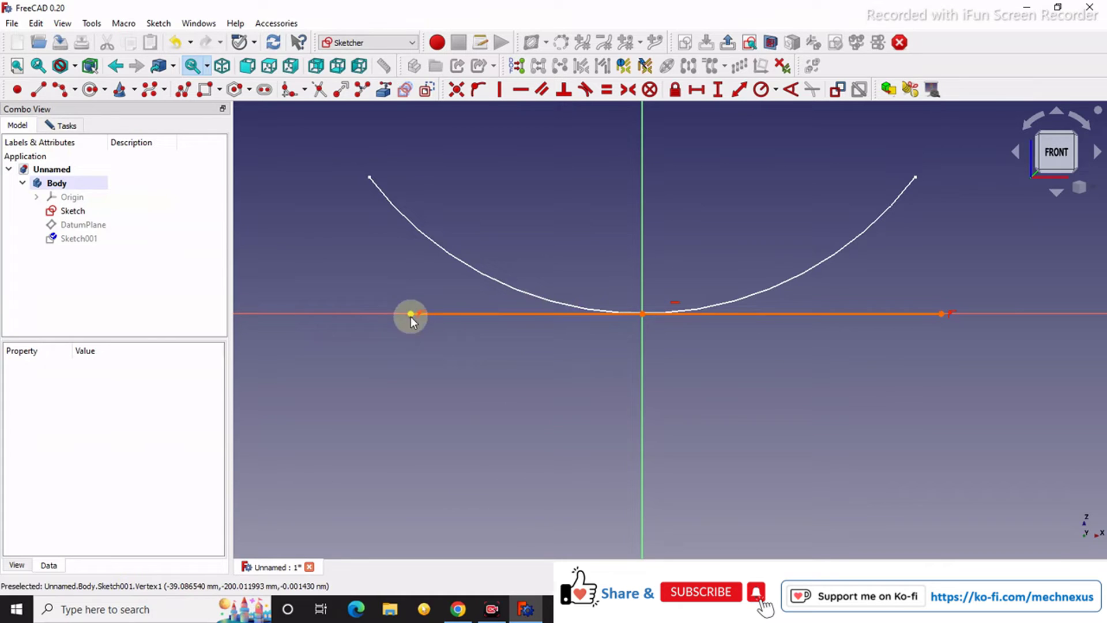
pyautogui.click(461, 314)
pyautogui.click(740, 90)
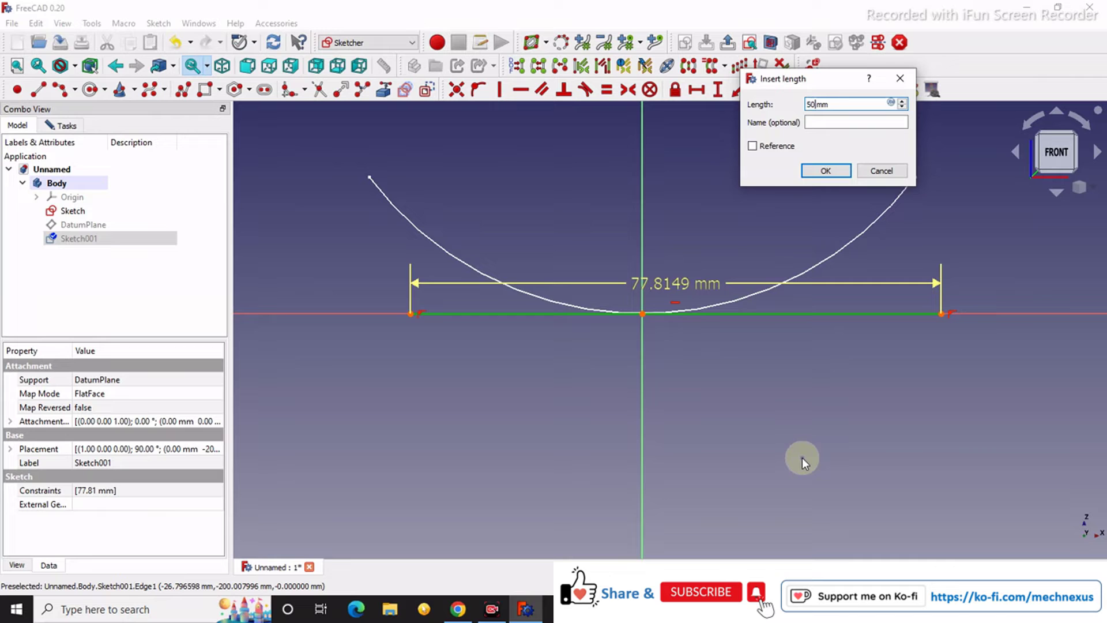
pyautogui.press('Return')
pyautogui.press('Return')
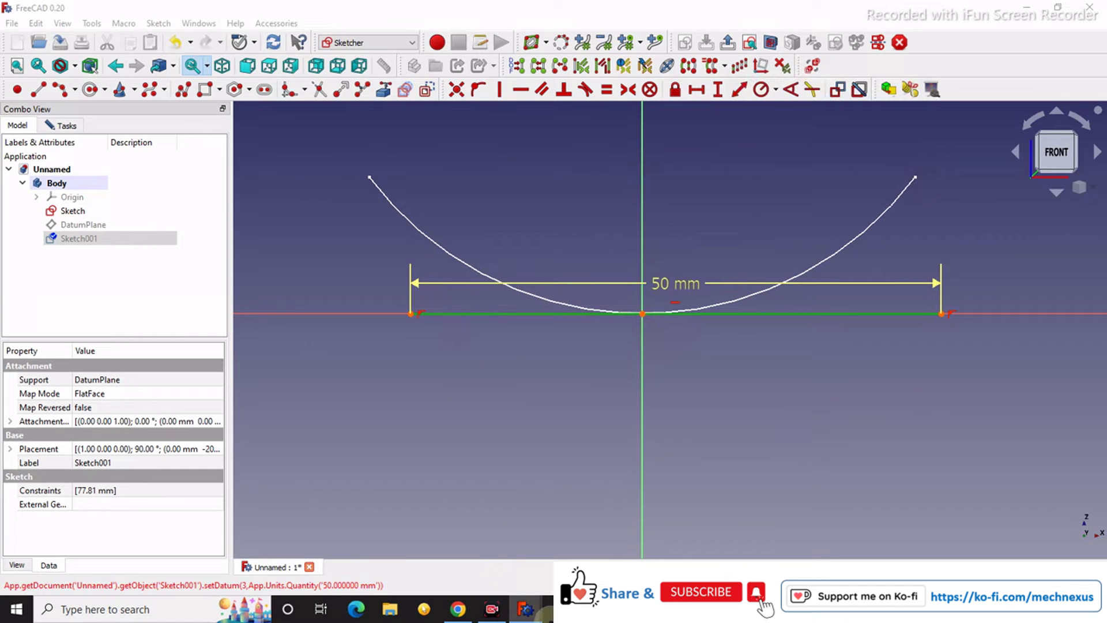
pyautogui.moveTo(525, 609)
pyautogui.click(588, 536)
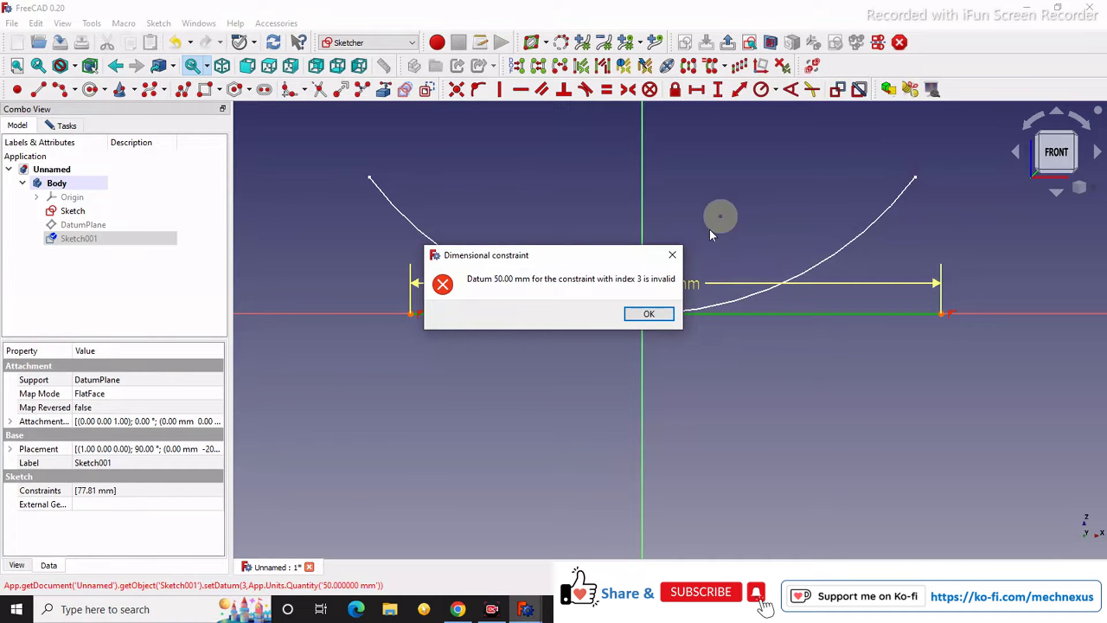
pyautogui.click(639, 314)
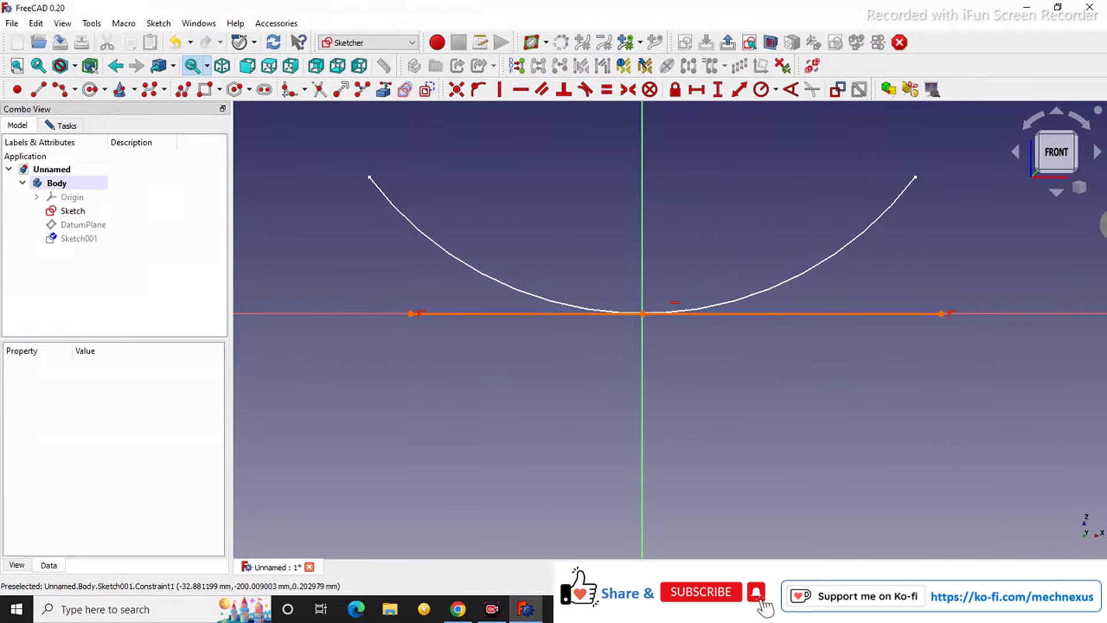
pyautogui.click(1080, 187)
# - In isometric view, delete the old horizontal line, draw a new one, and return to Front view
pyautogui.click(1061, 229)
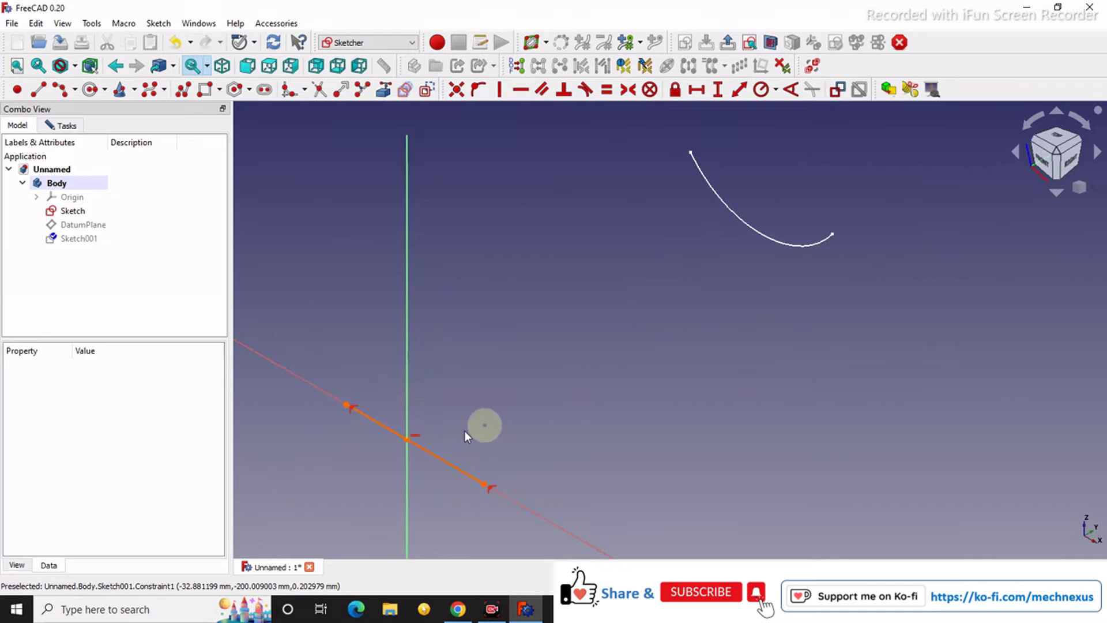
pyautogui.click(442, 461)
pyautogui.press('Delete')
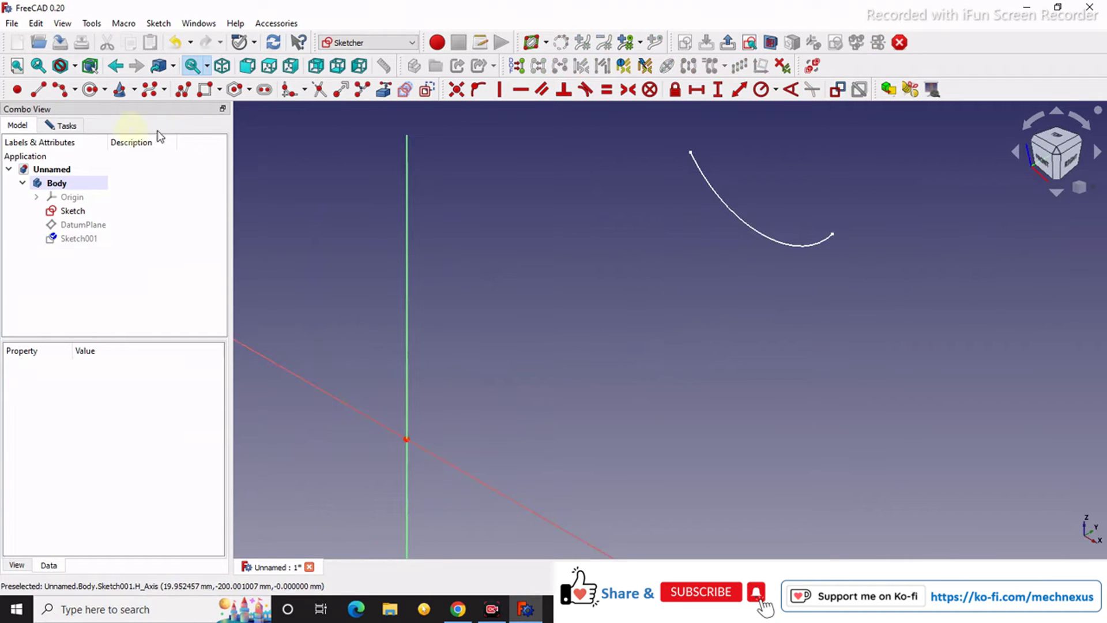
pyautogui.click(38, 89)
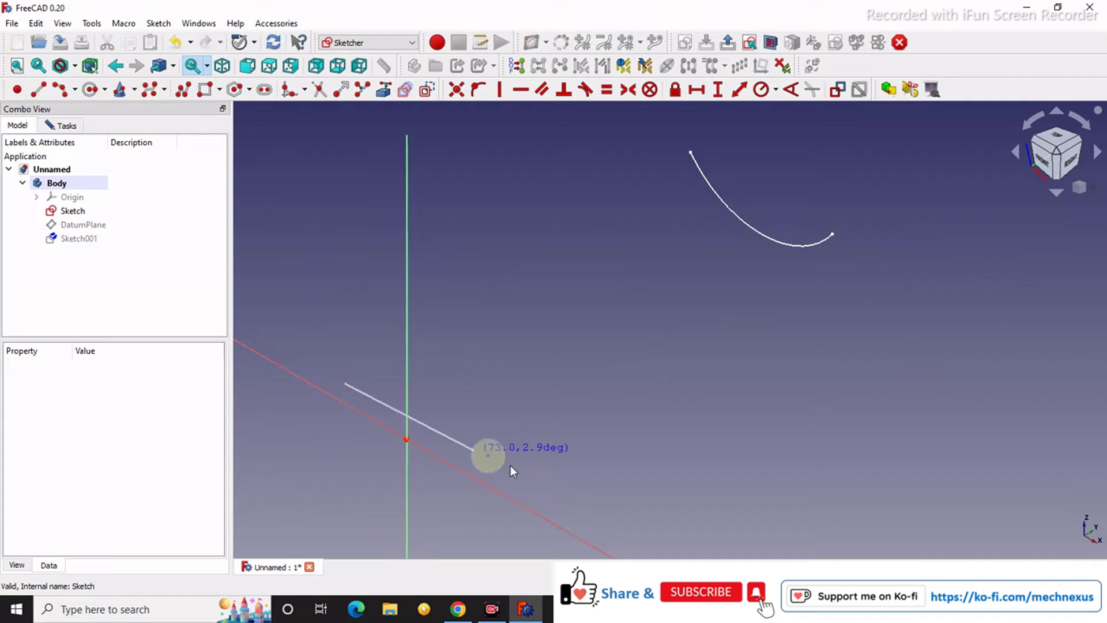
pyautogui.click(501, 473)
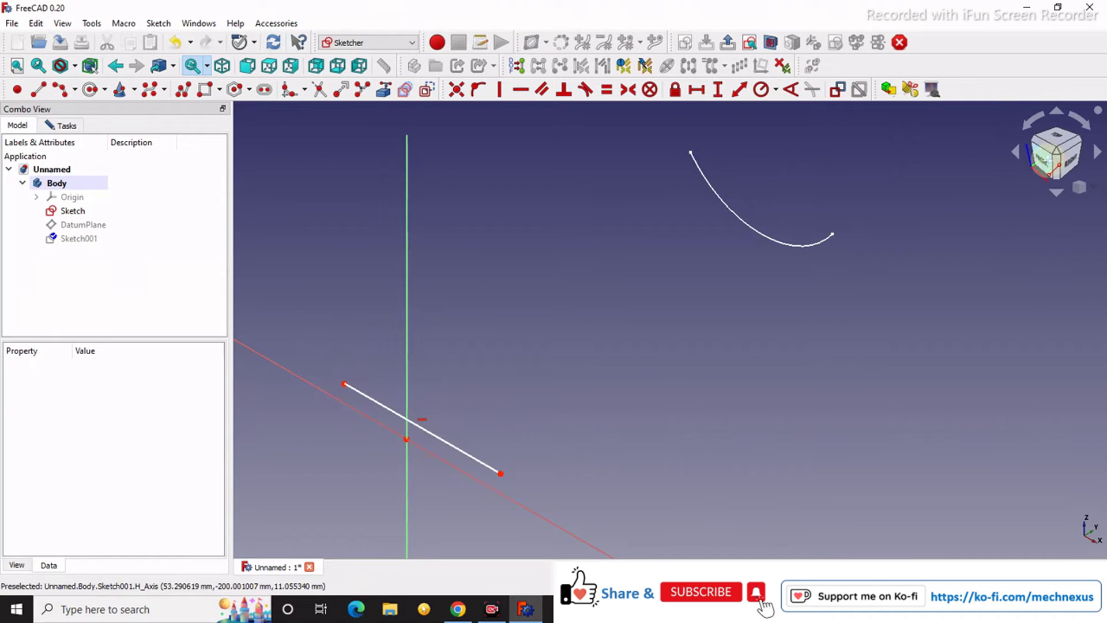
pyautogui.click(1044, 157)
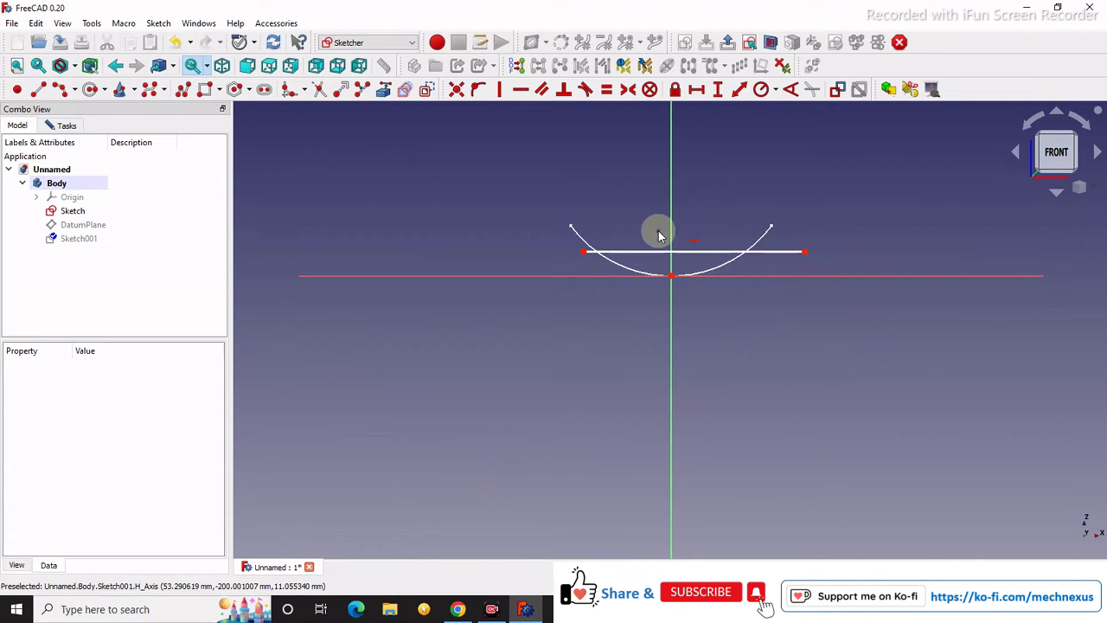
pyautogui.click(713, 277)
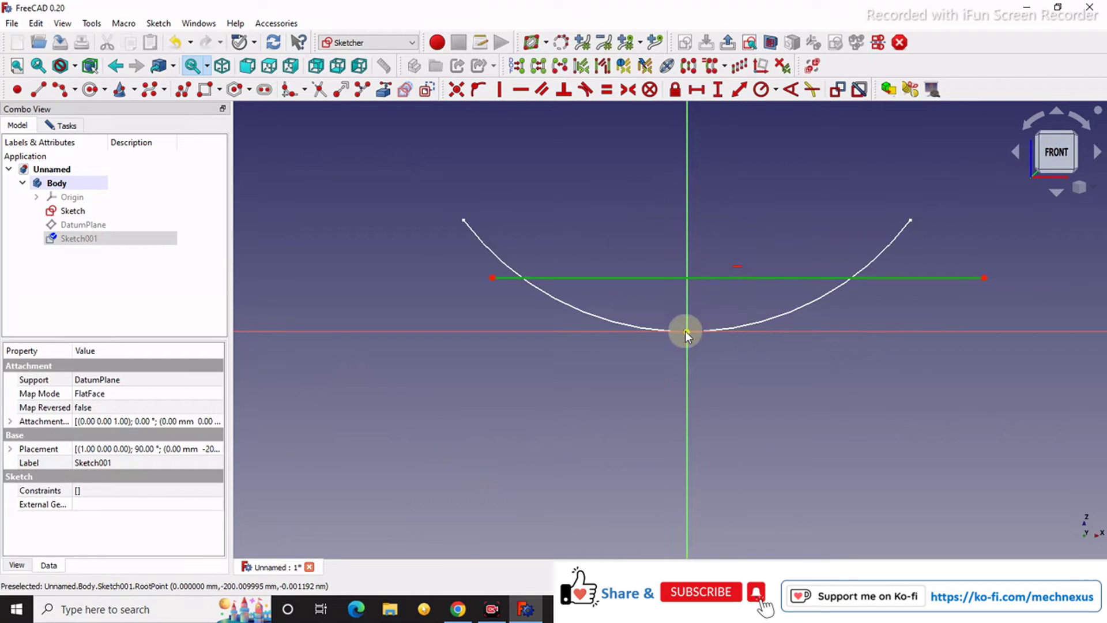
# - Put the line on the horizontal axis with its endpoints symmetric about the origin
pyautogui.click(476, 92)
pyautogui.scroll(1, 621, 327)
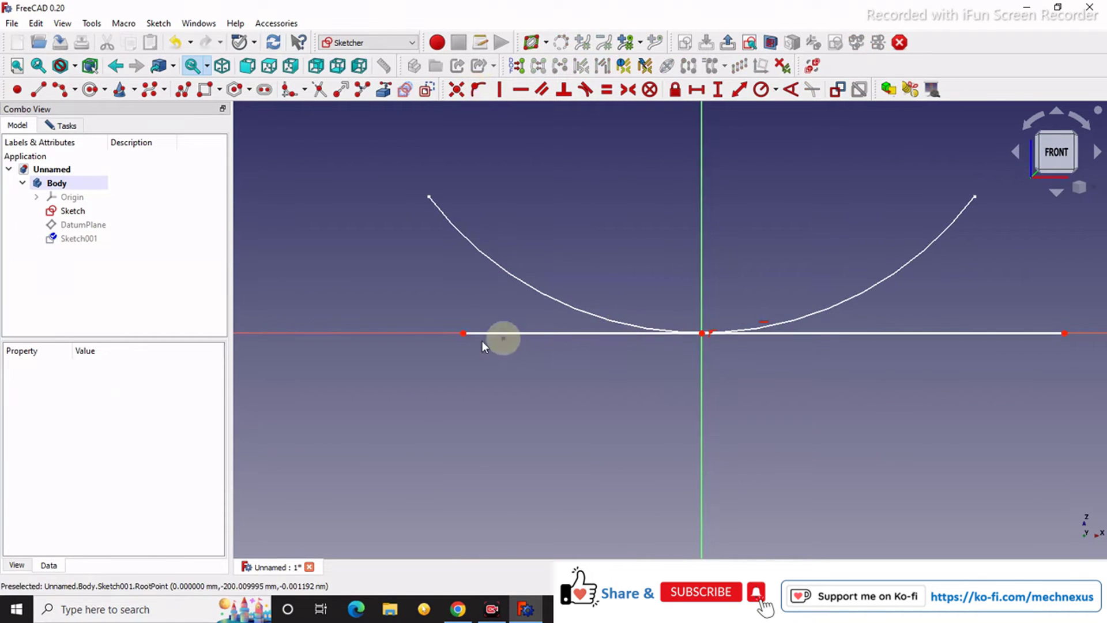
pyautogui.click(629, 90)
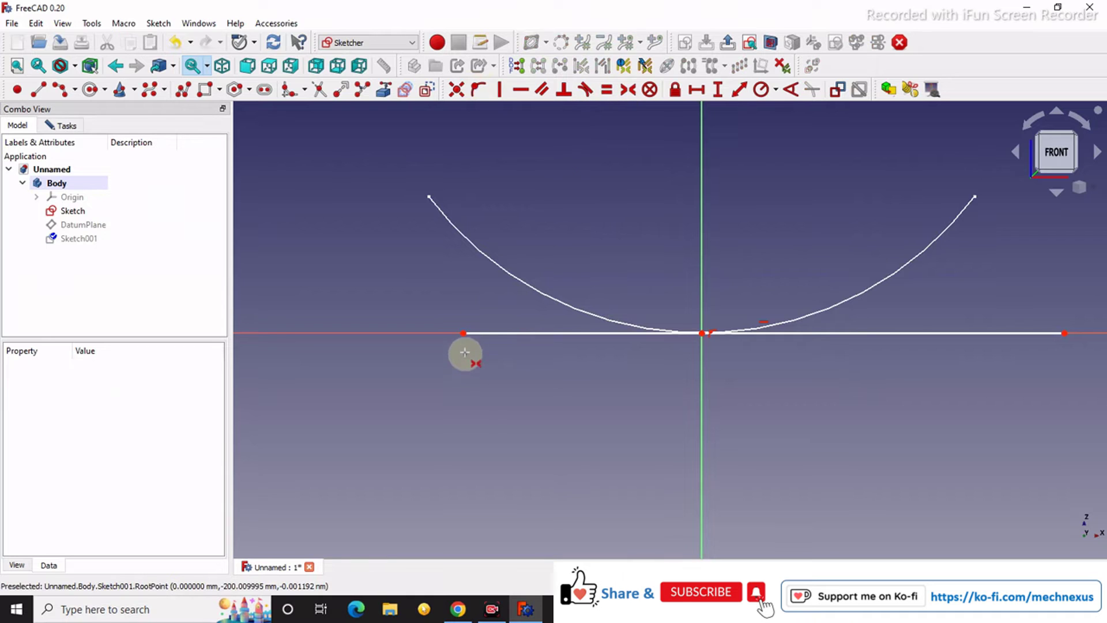
pyautogui.click(462, 333)
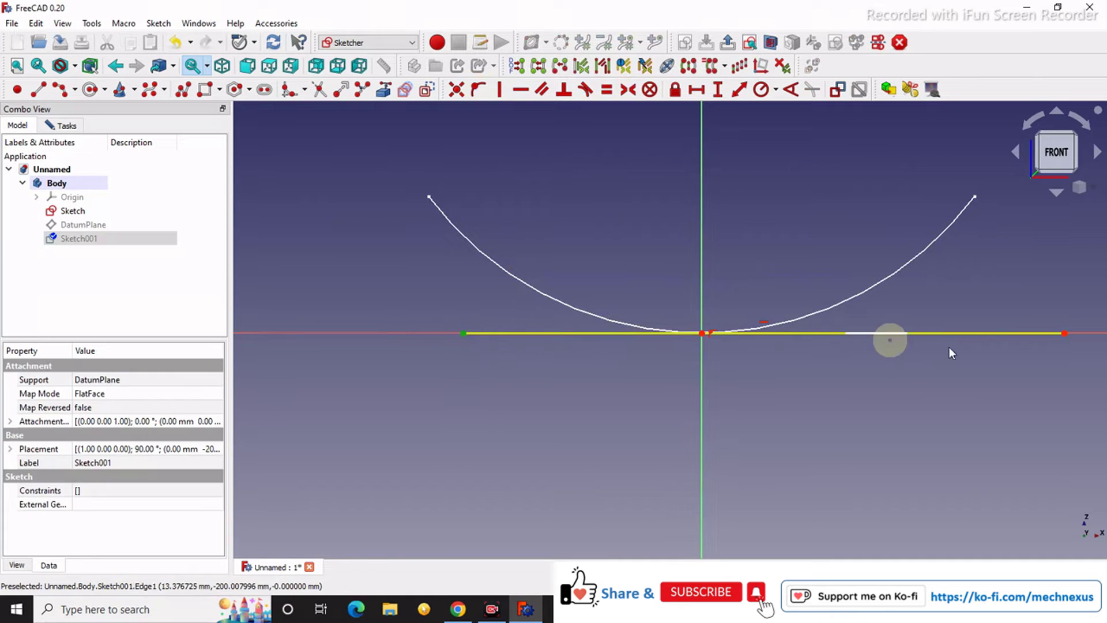
pyautogui.click(1064, 334)
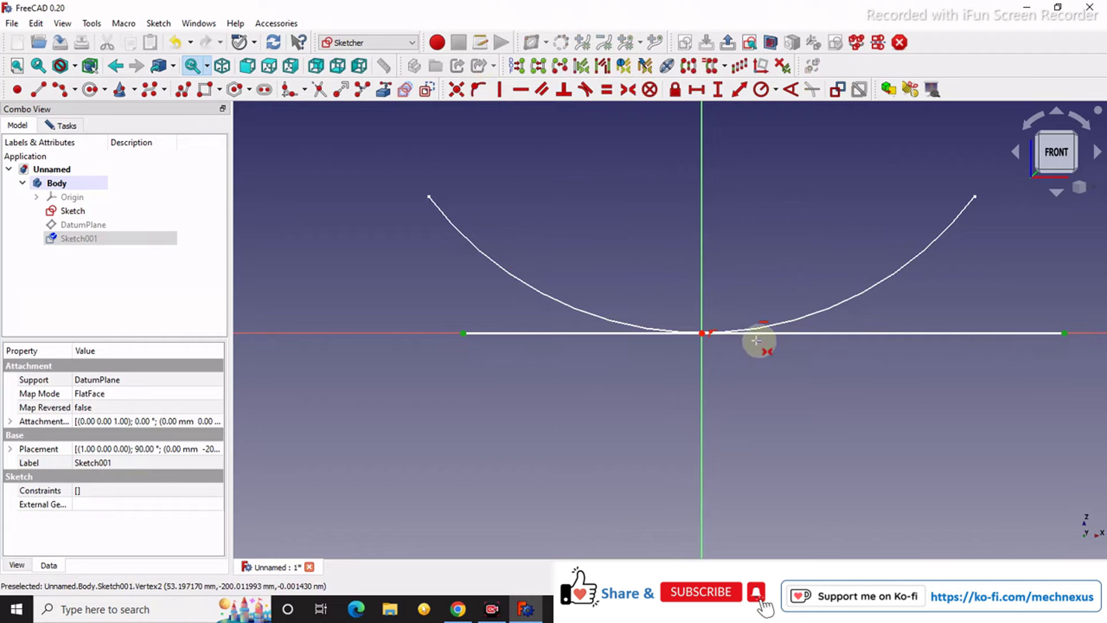
pyautogui.click(701, 333)
pyautogui.scroll(-1, 628, 396)
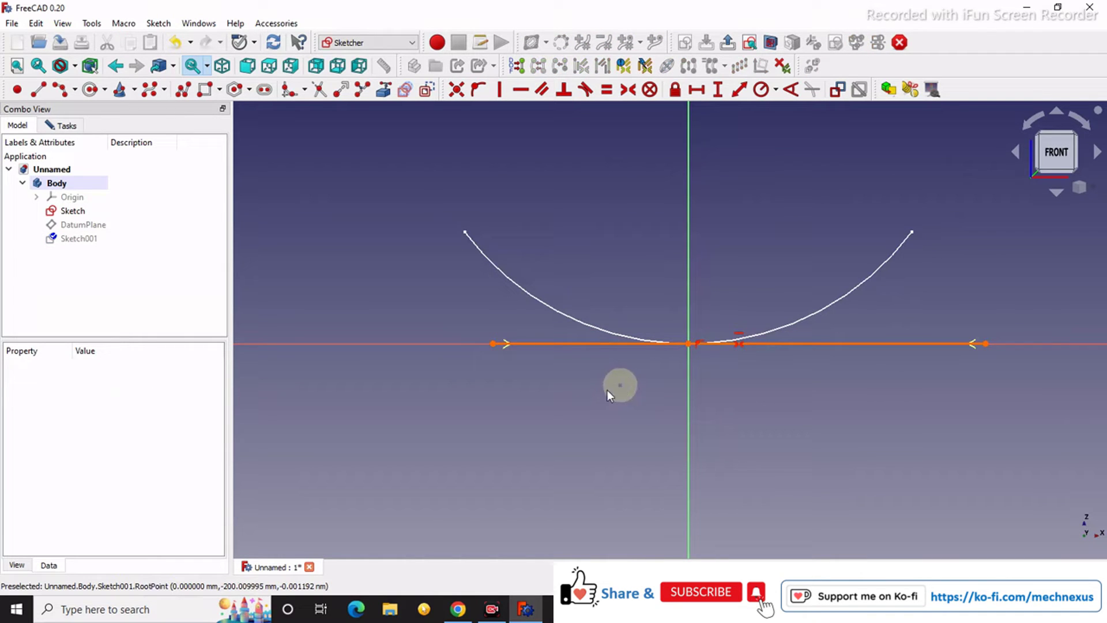
pyautogui.scroll(1, 690, 349)
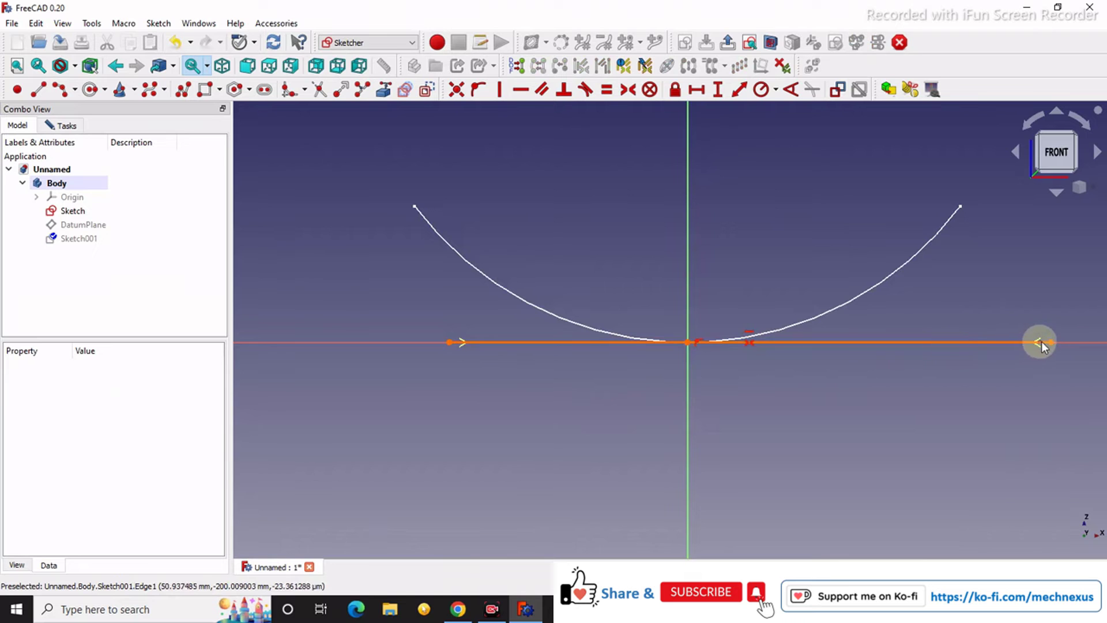
# - Shorten the line, try a 47.32 mm horizontal length, and dismiss the invalid-constraint error
pyautogui.moveTo(1041, 342); pyautogui.dragTo(848, 354)
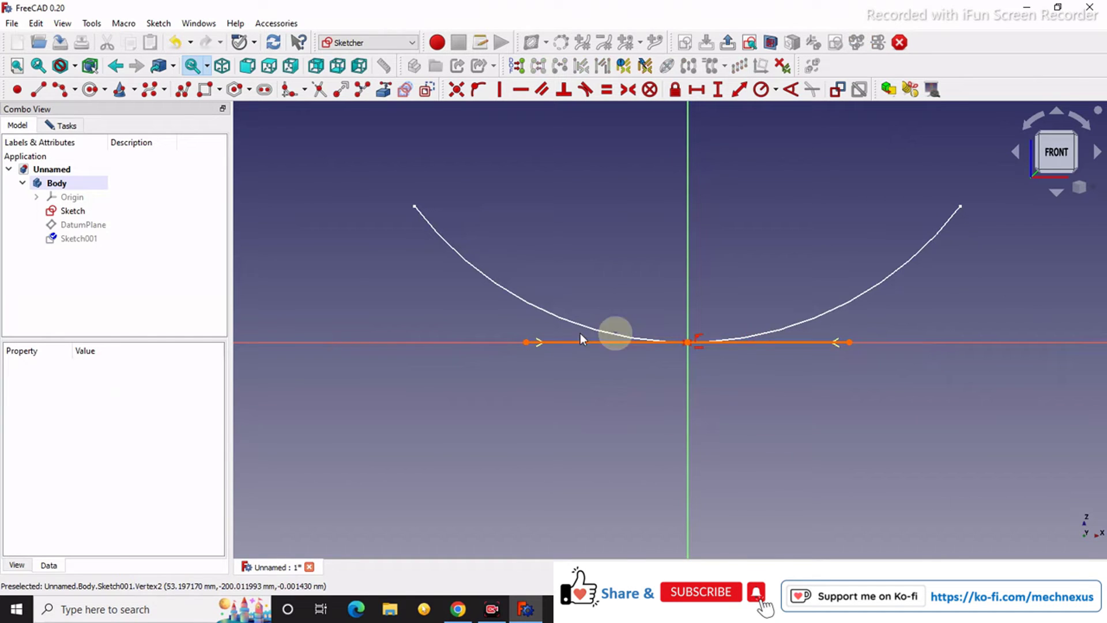
pyautogui.click(559, 342)
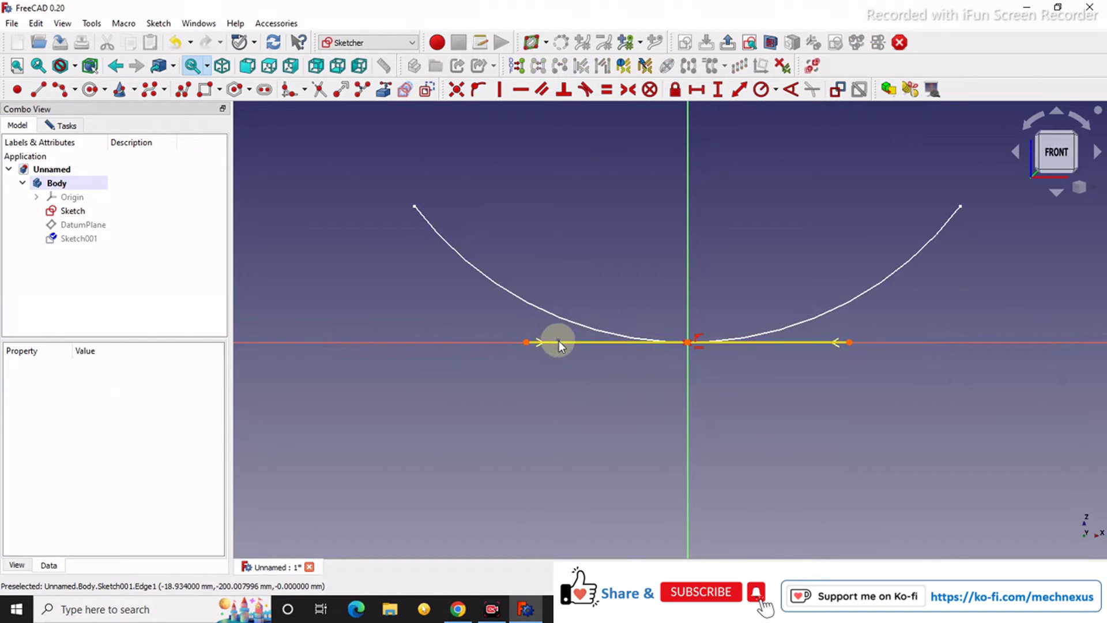
pyautogui.click(698, 92)
pyautogui.click(790, 174)
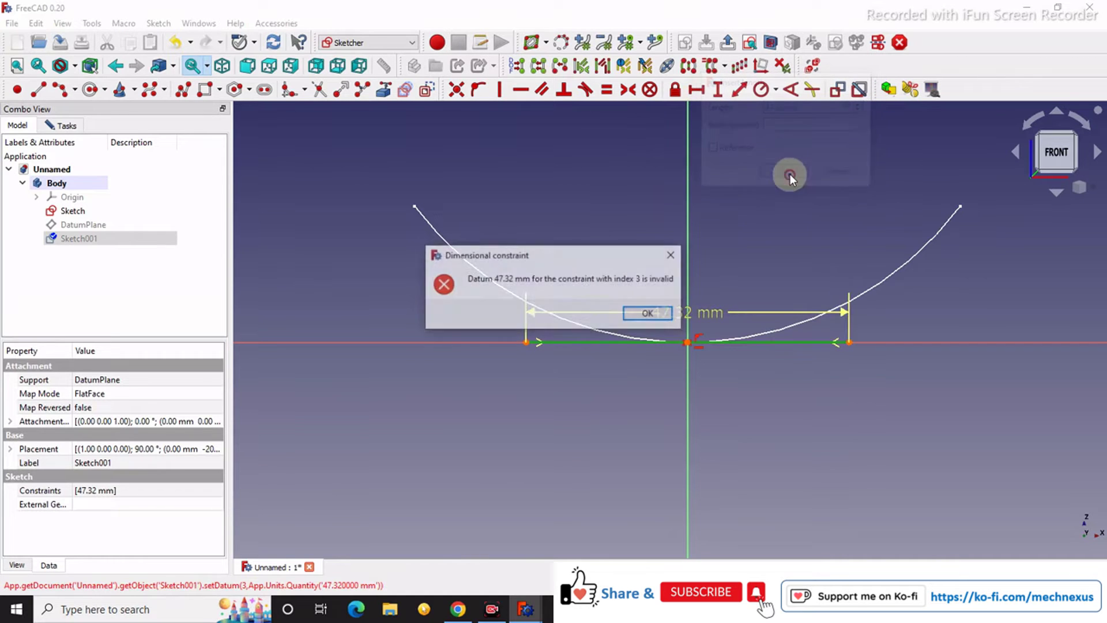
pyautogui.moveTo(526, 609)
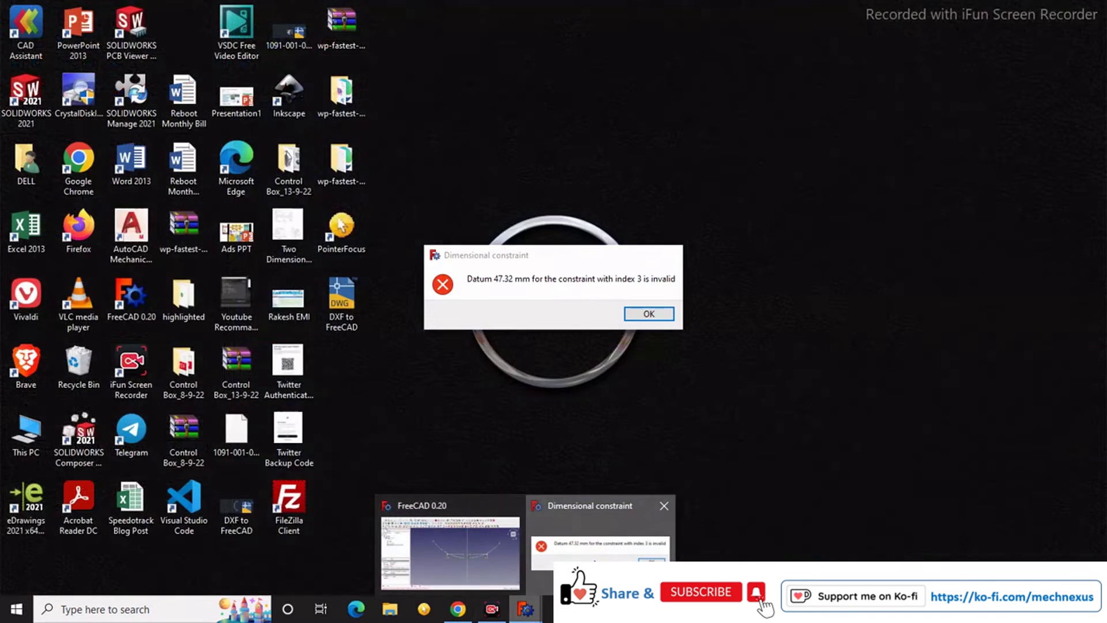
pyautogui.click(594, 552)
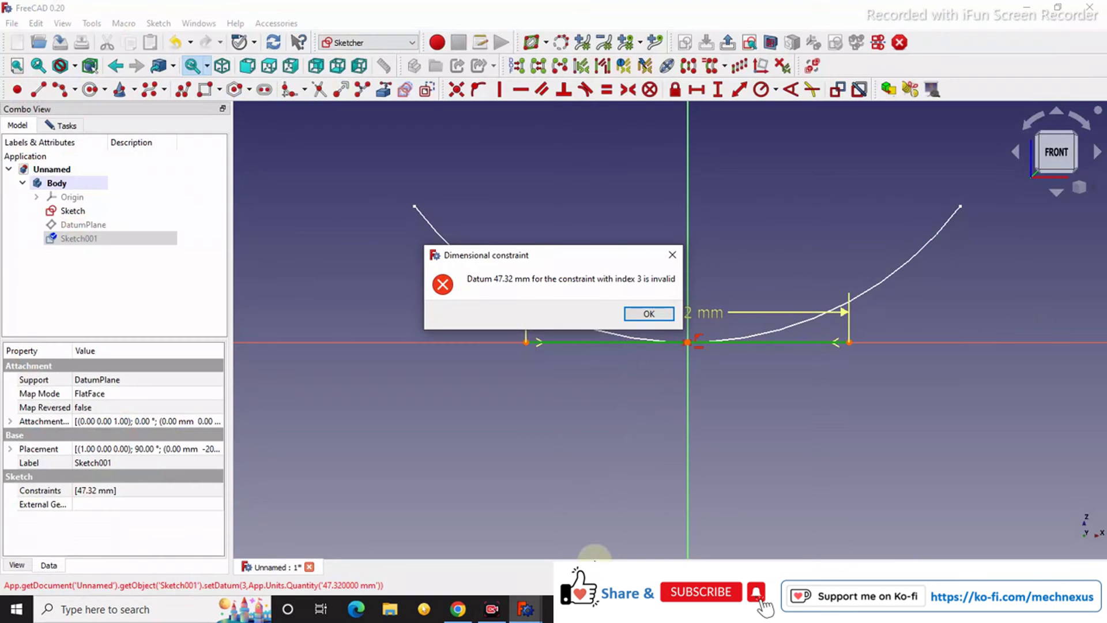
pyautogui.click(648, 311)
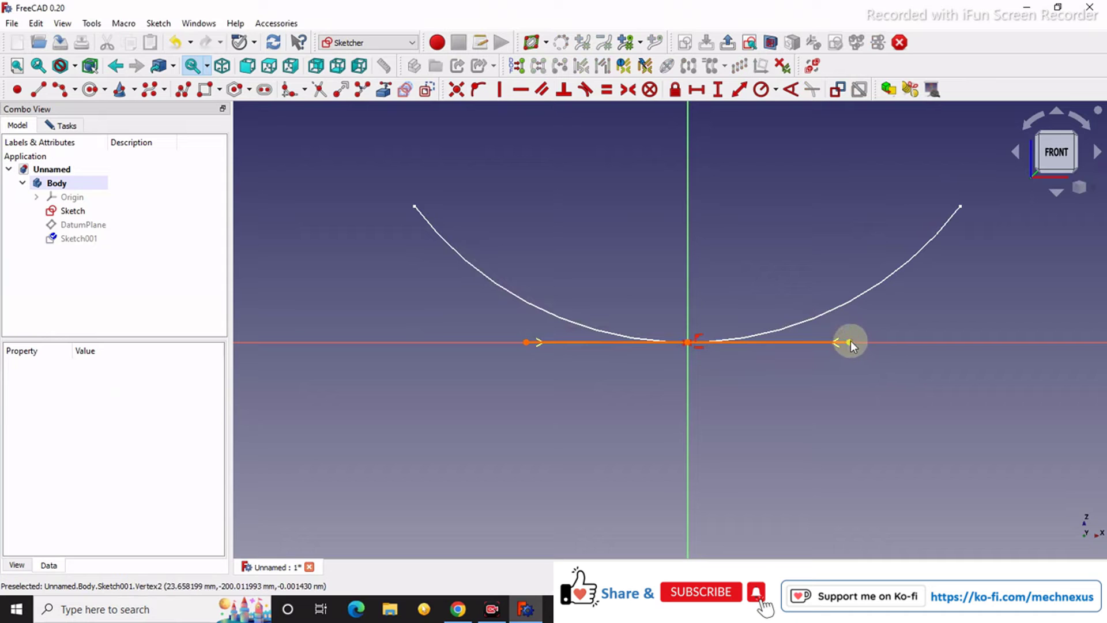
# - Undo the shortening and symmetry, then give the line a 50 mm horizontal length
pyautogui.hotkey('ctrl', 'z')
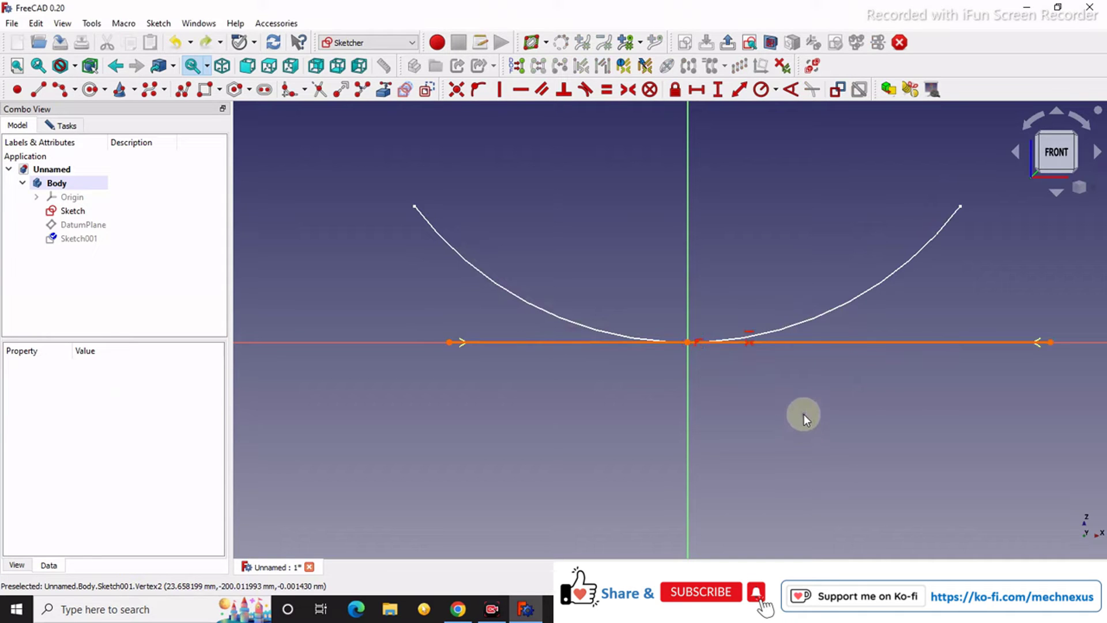
pyautogui.hotkey('ctrl', 'z')
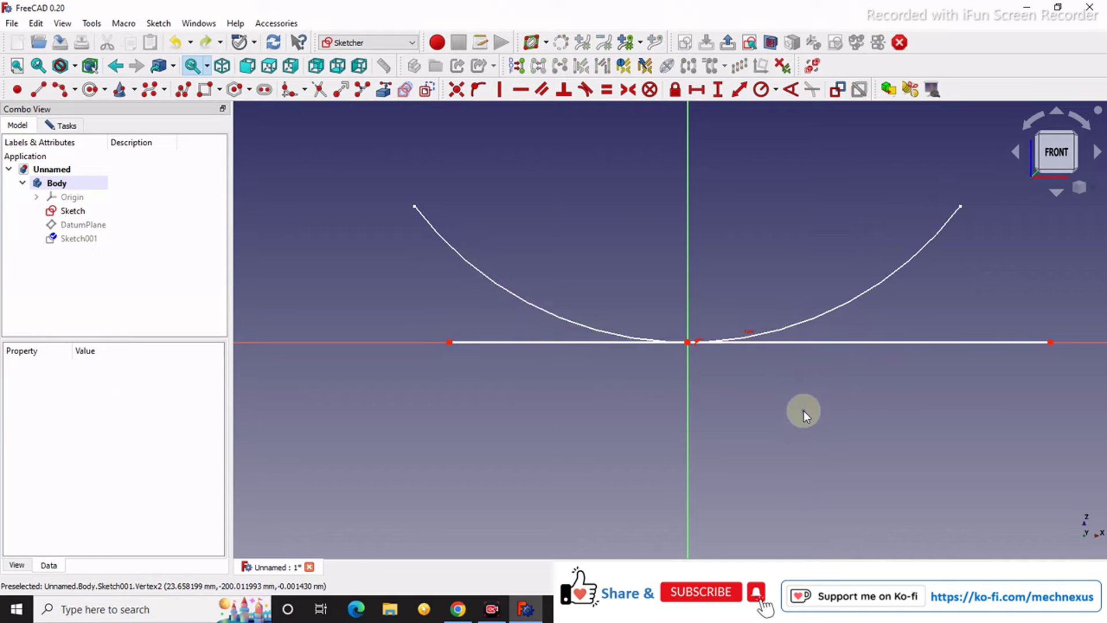
pyautogui.click(480, 341)
pyautogui.click(699, 94)
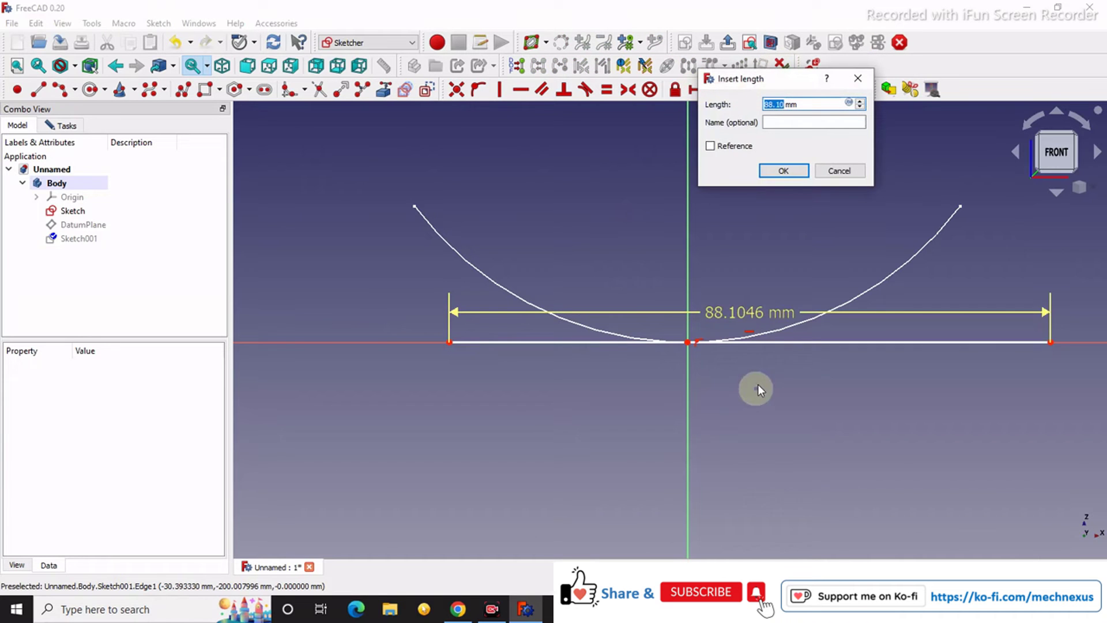
pyautogui.write('50')
pyautogui.press('Return')
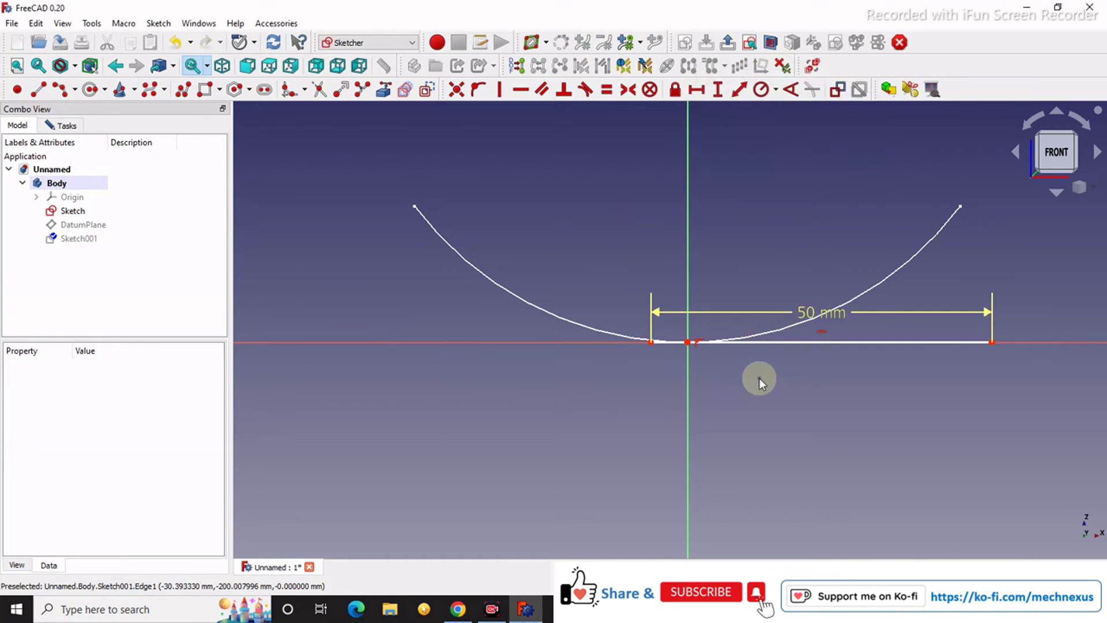
# - Add a 25 mm horizontal distance from the line's left endpoint to the arc's low point
pyautogui.click(652, 342)
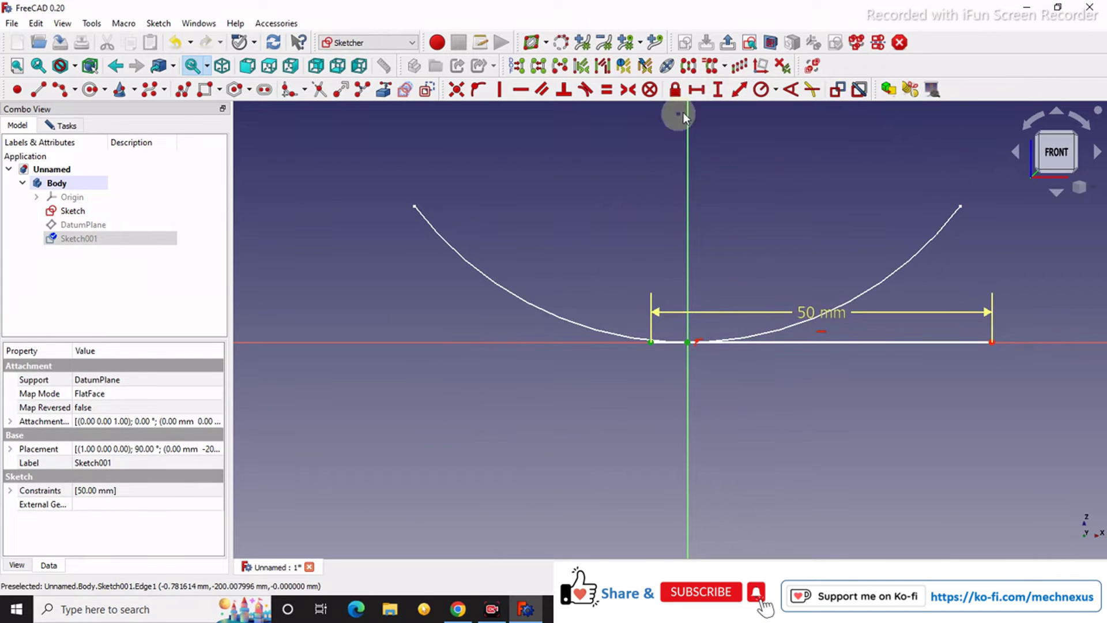
pyautogui.click(698, 93)
pyautogui.write('25')
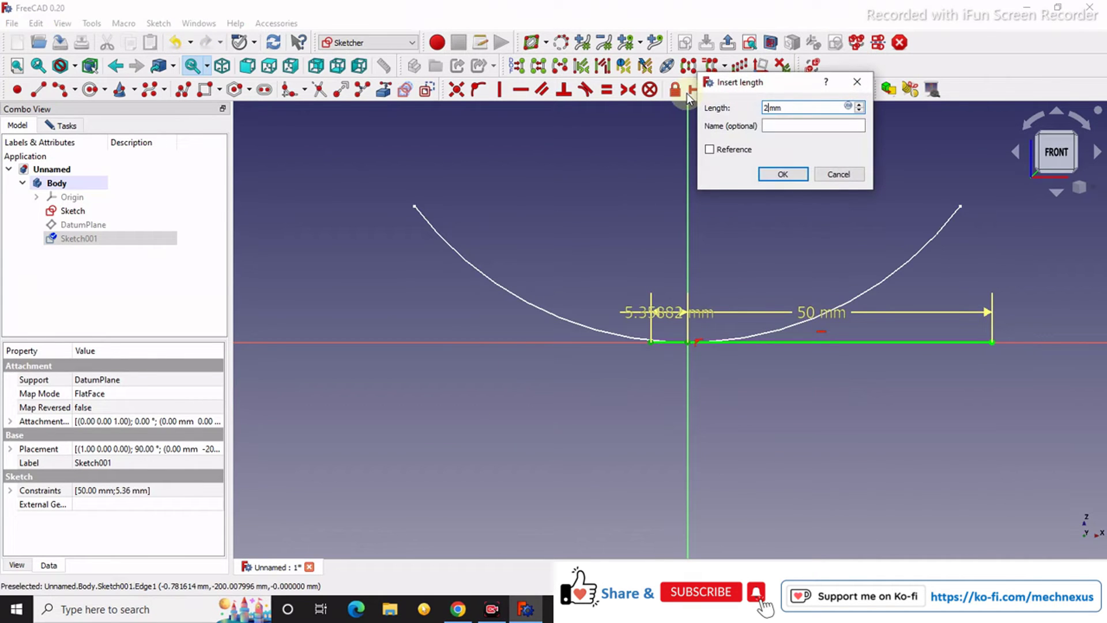
pyautogui.press('Return')
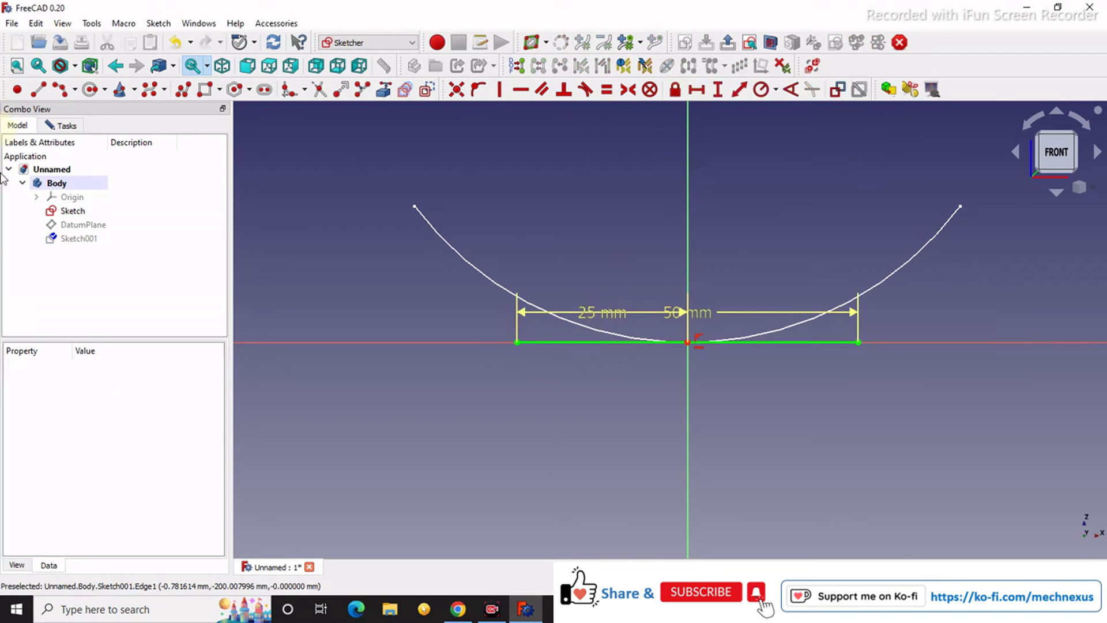
pyautogui.scroll(-3, 658, 304)
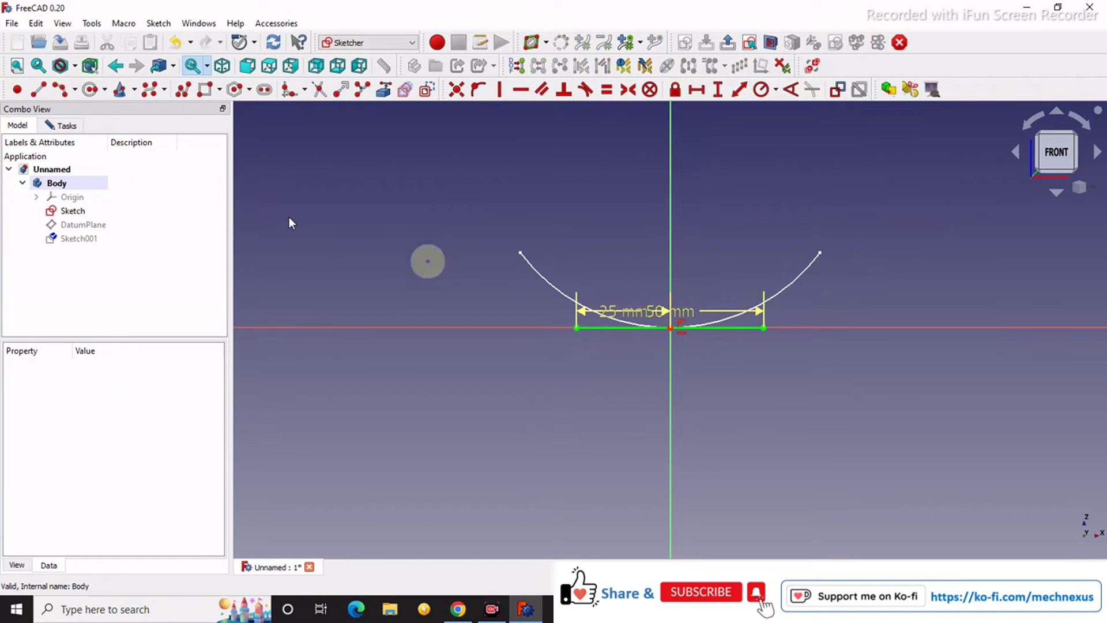
pyautogui.click(71, 128)
# - Leave Sketch001, show the Origin planes and axes, and select the XZ_Plane
pyautogui.click(117, 155)
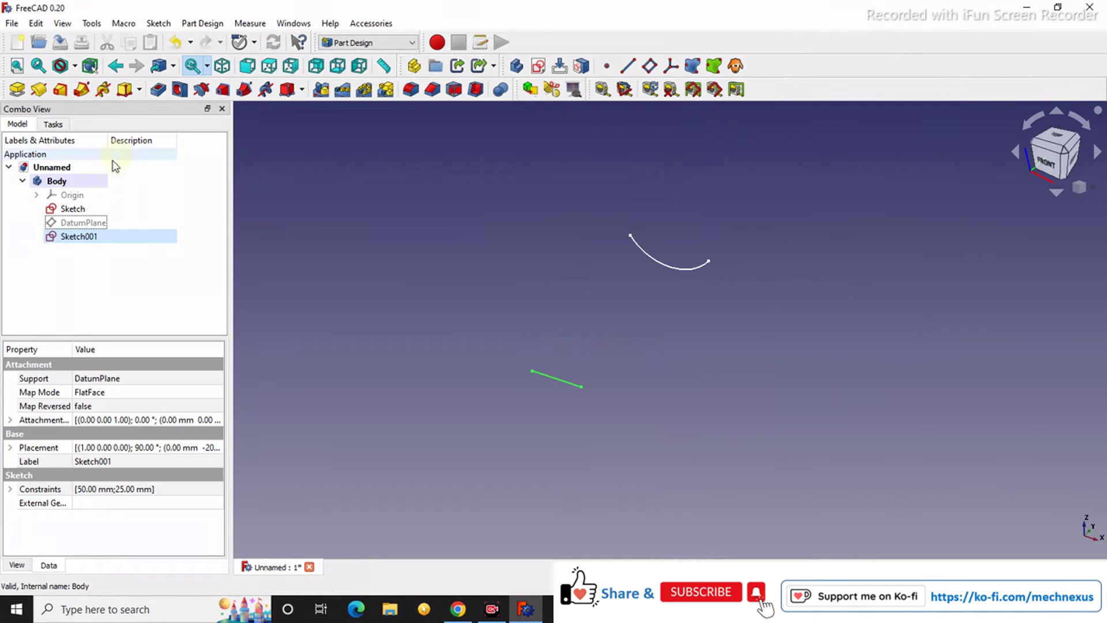
pyautogui.moveTo(604, 333); pyautogui.dragTo(672, 272, button='middle')
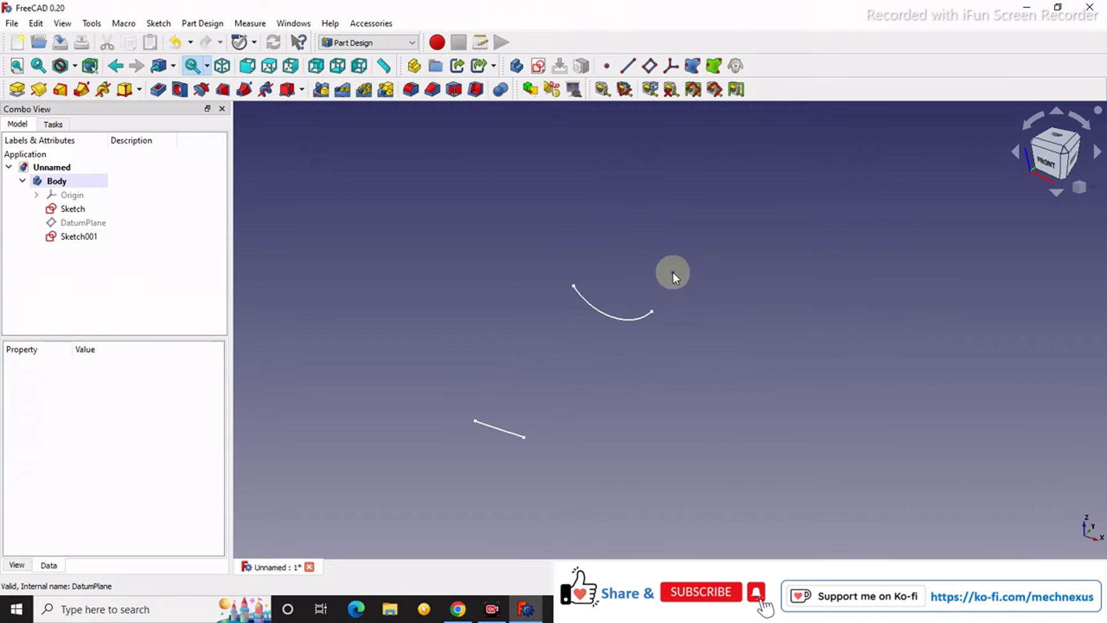
pyautogui.click(74, 196)
pyautogui.press('space')
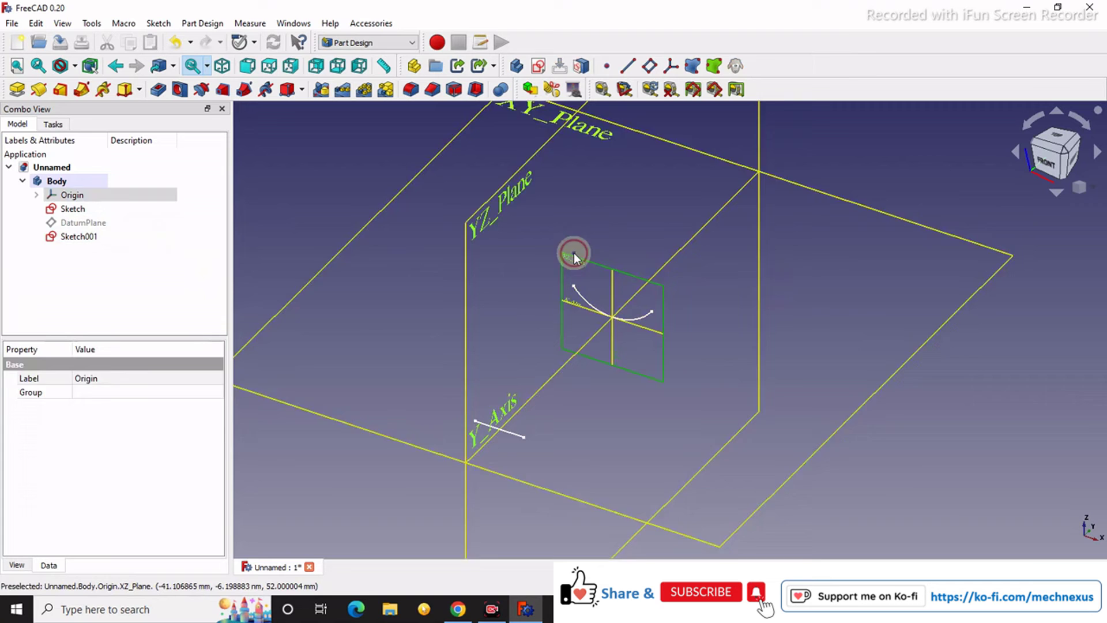
pyautogui.click(518, 253)
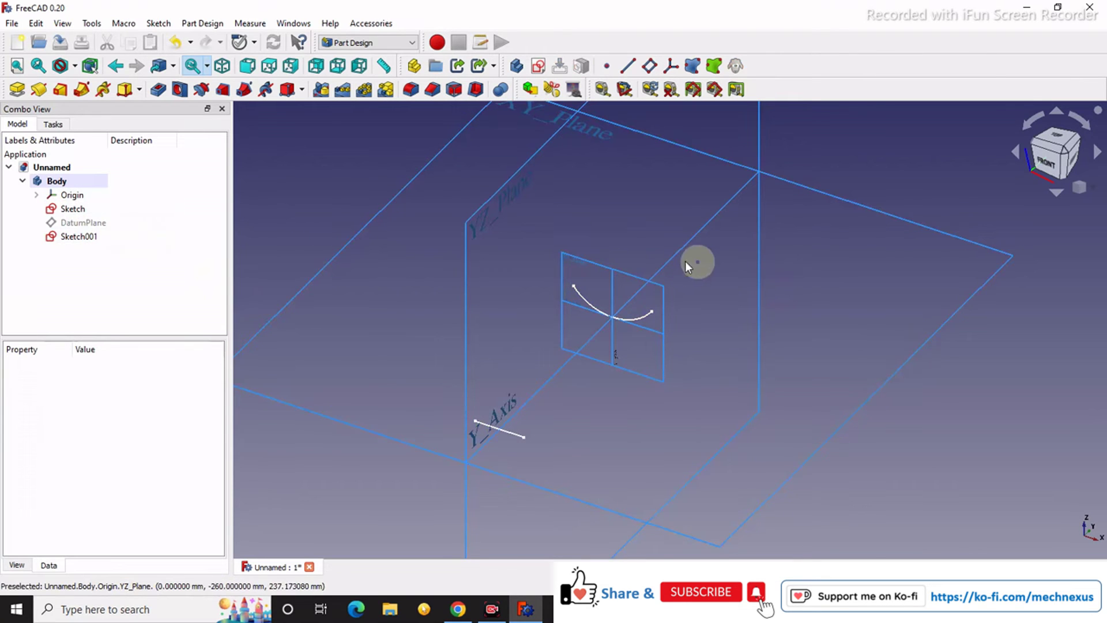
pyautogui.click(578, 260)
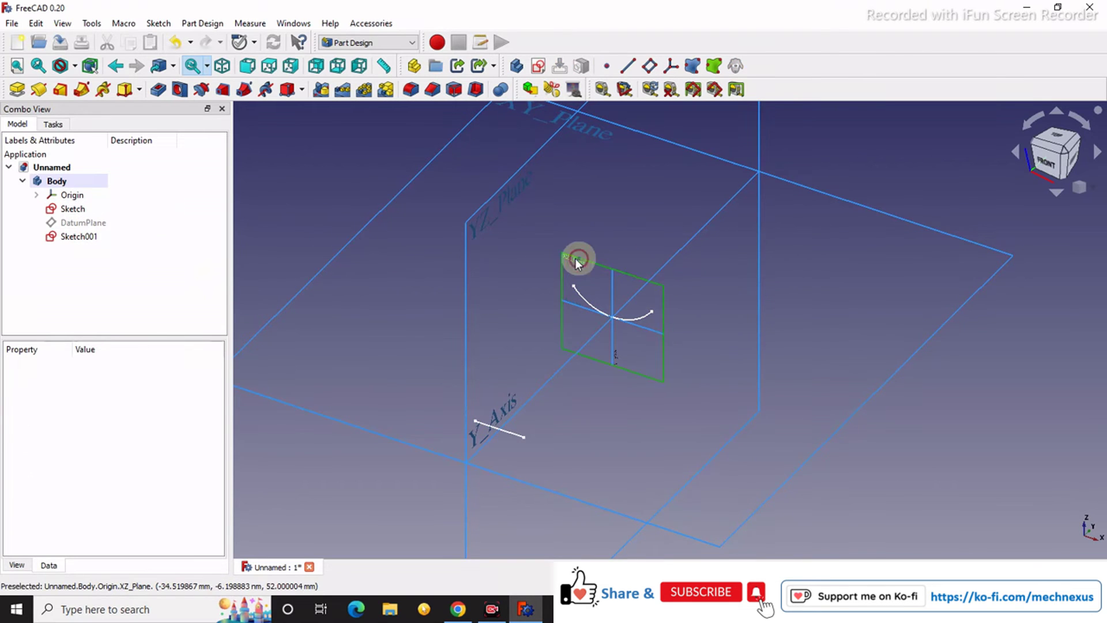
# - Create DatumPlane001 on the XZ_Plane with a -150 mm z-direction offset
pyautogui.click(649, 67)
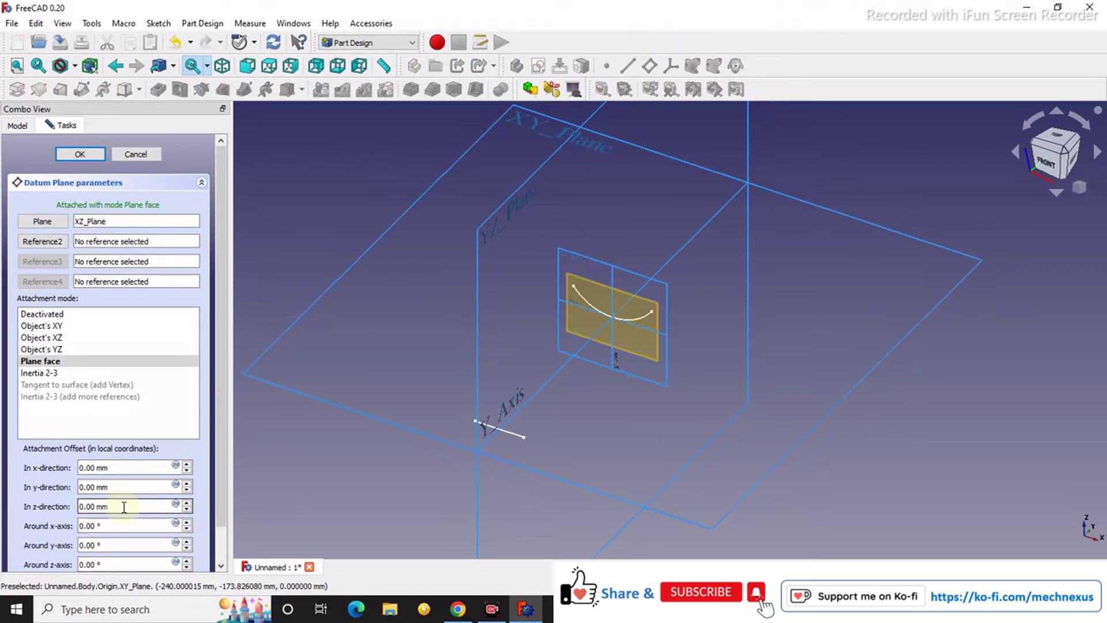
pyautogui.scroll(-8, 124, 507)
pyautogui.scroll(-1, 127, 496)
pyautogui.scroll(-4, 128, 491)
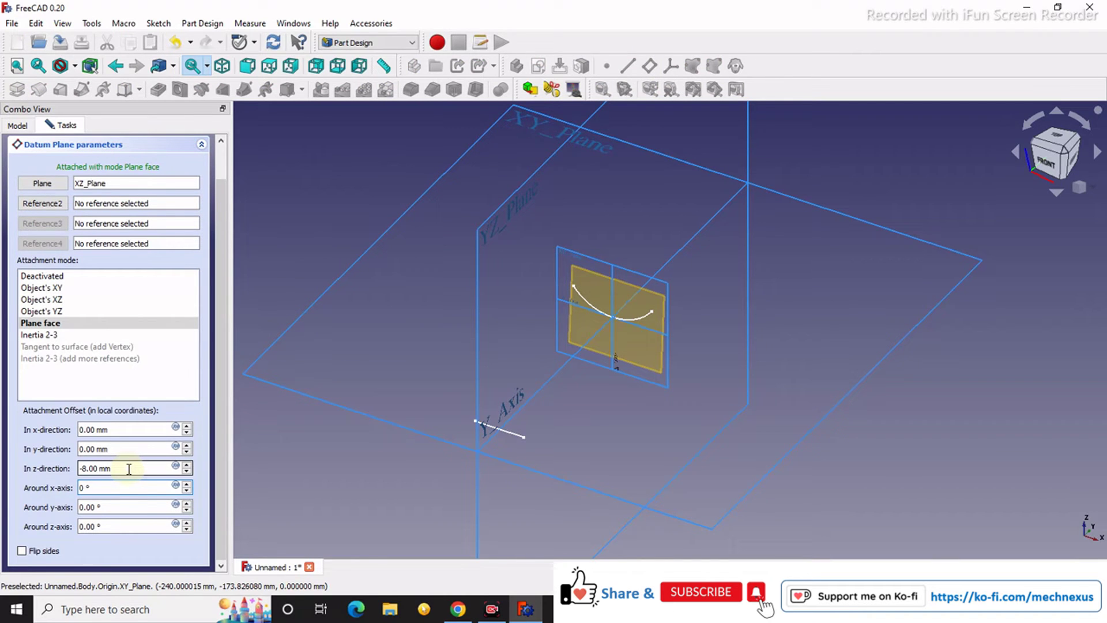
pyautogui.scroll(-7, 128, 468)
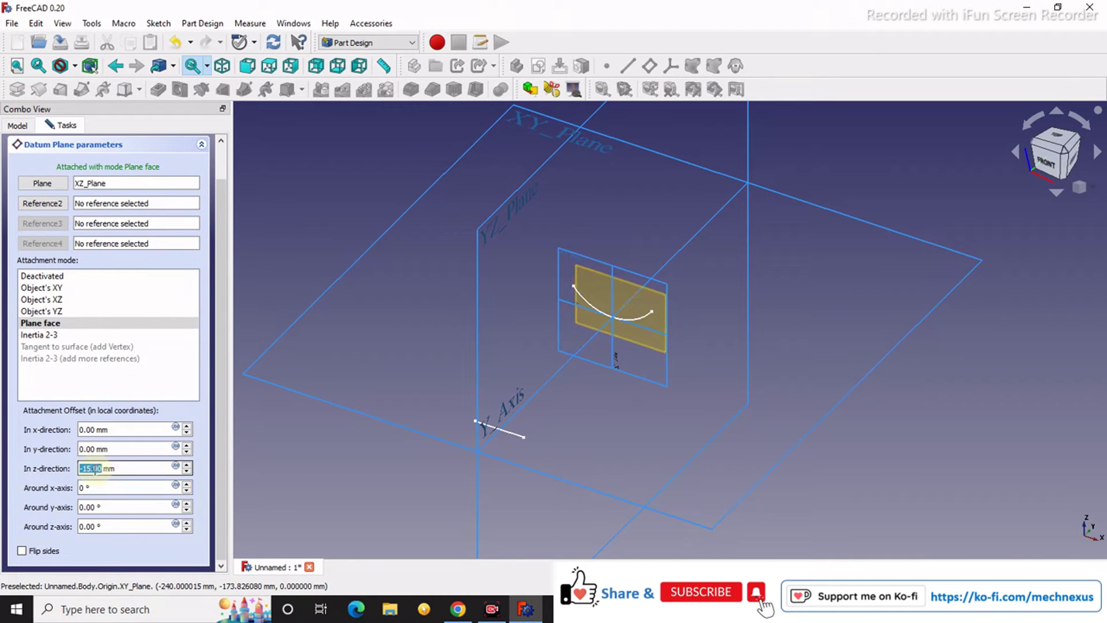
pyautogui.click(91, 468)
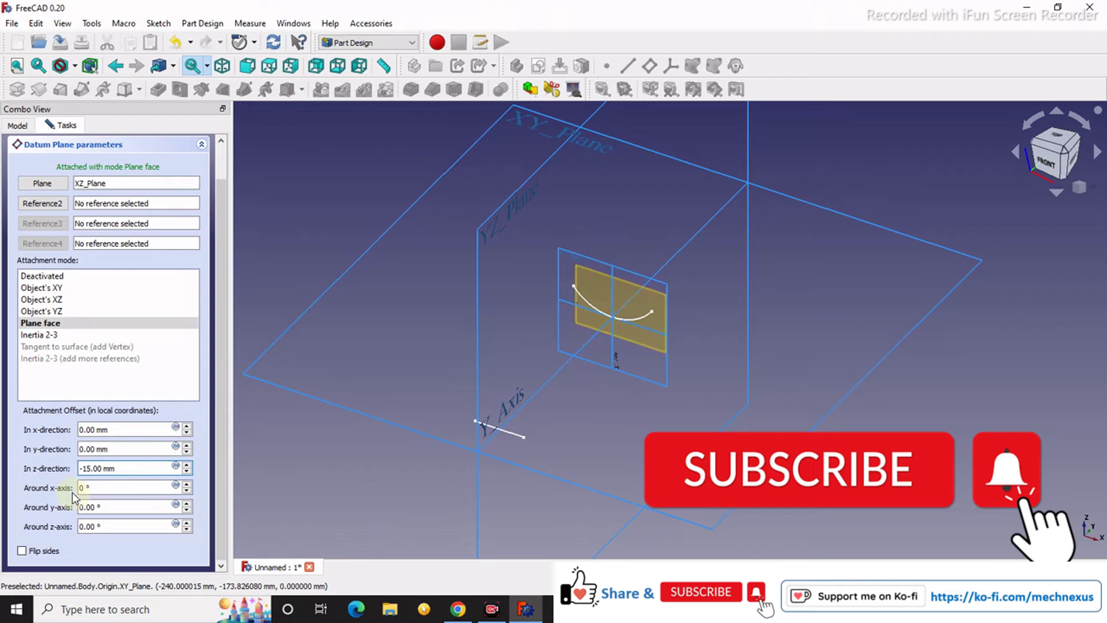
pyautogui.write('0')
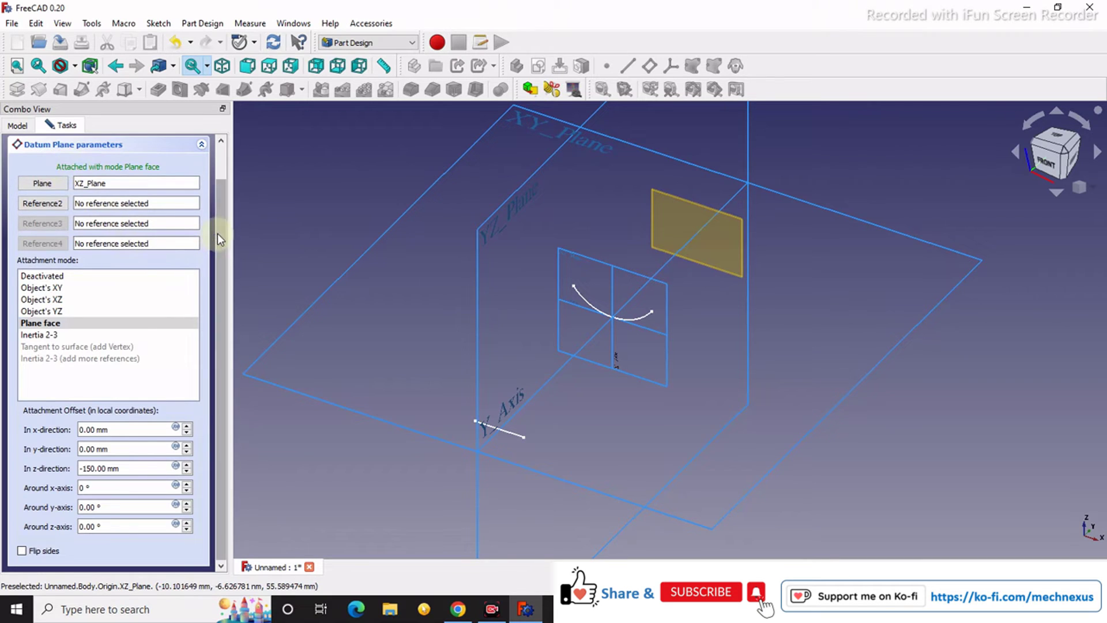
pyautogui.moveTo(216, 232); pyautogui.dragTo(227, 178)
pyautogui.click(91, 154)
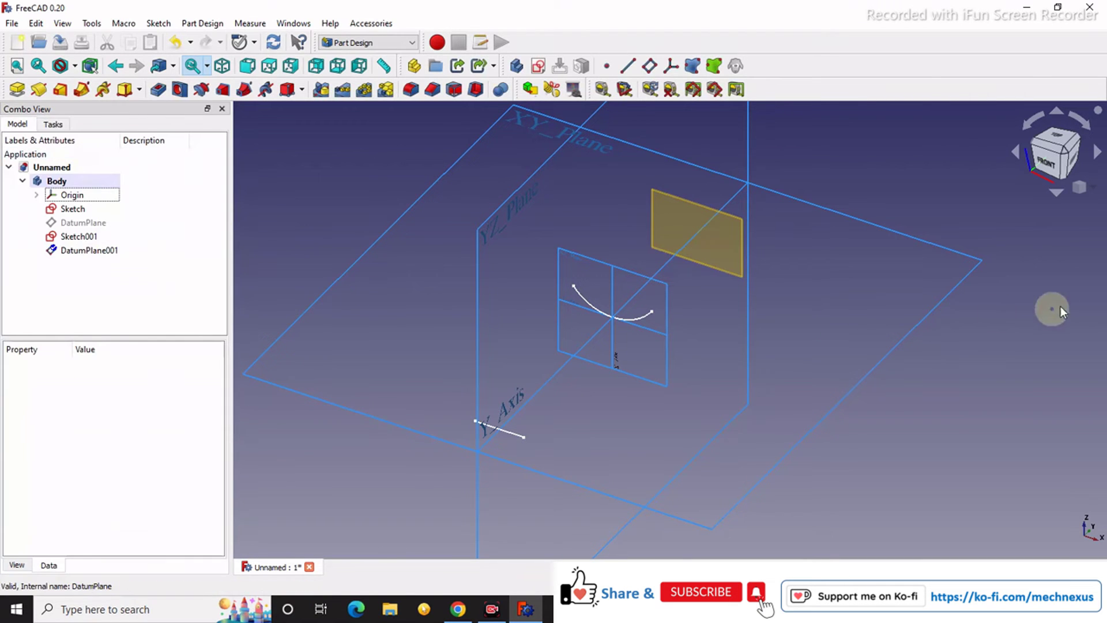
# - Start a new sketch on DatumPlane001
pyautogui.scroll(2, 788, 186)
pyautogui.click(627, 208)
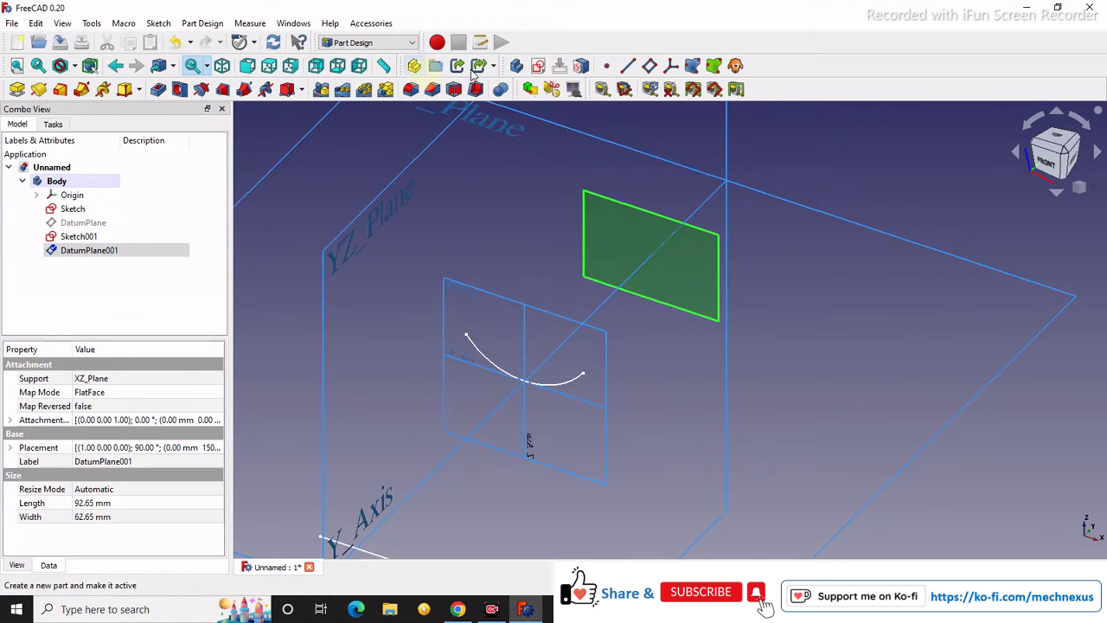
pyautogui.click(539, 67)
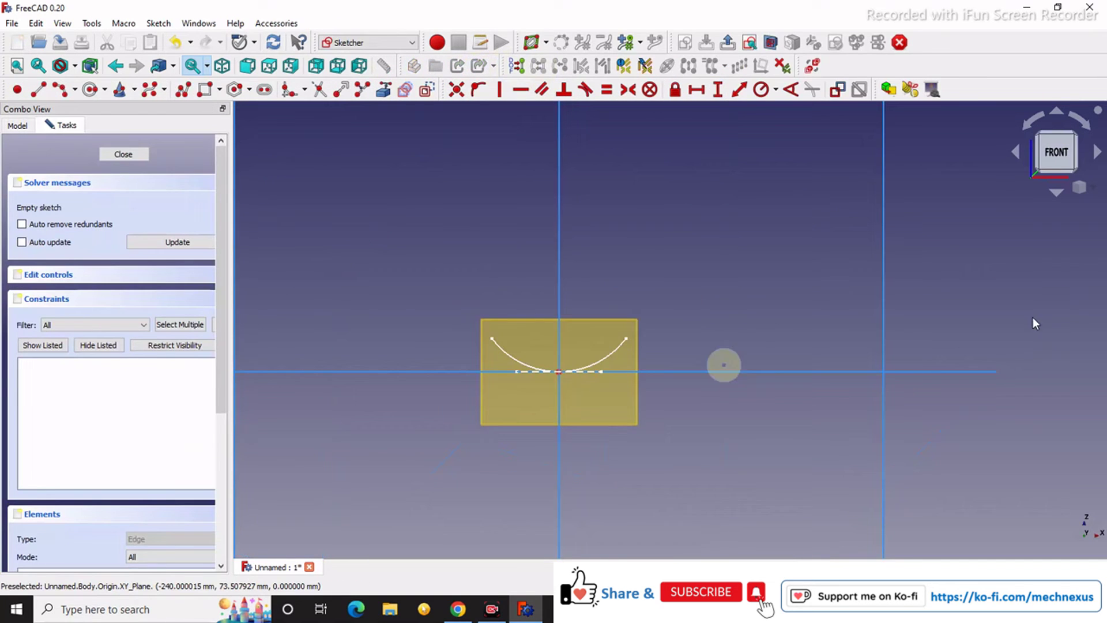
pyautogui.scroll(3, 524, 395)
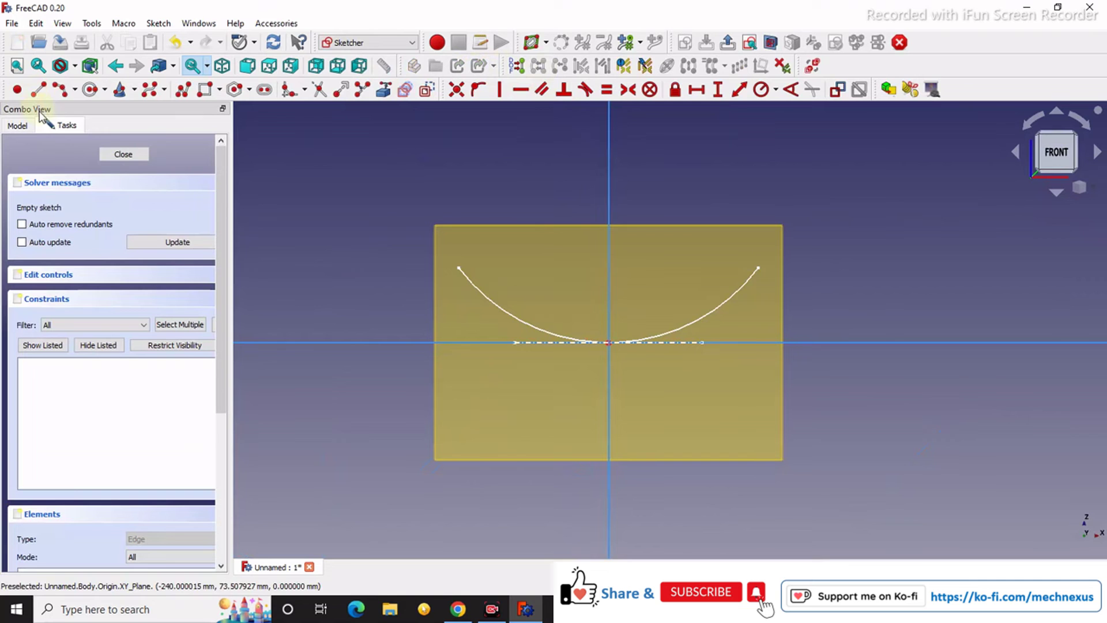
# - Draw a shallow three-point arc crossing the first arc and select it
pyautogui.click(60, 89)
pyautogui.click(484, 321)
pyautogui.click(688, 291)
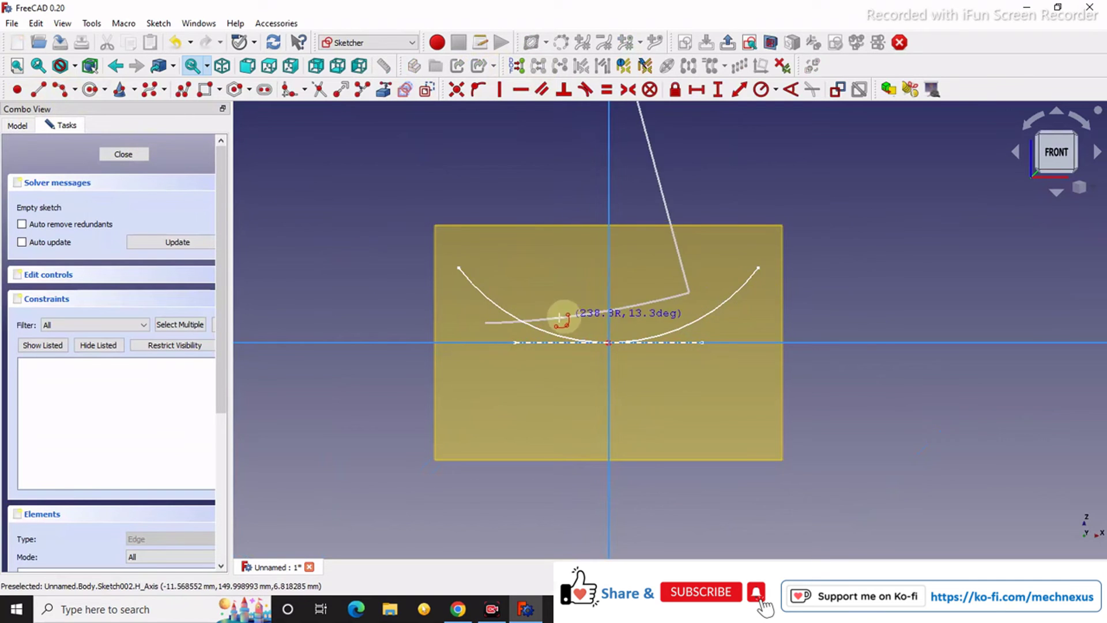
pyautogui.click(585, 327)
pyautogui.scroll(3, 526, 383)
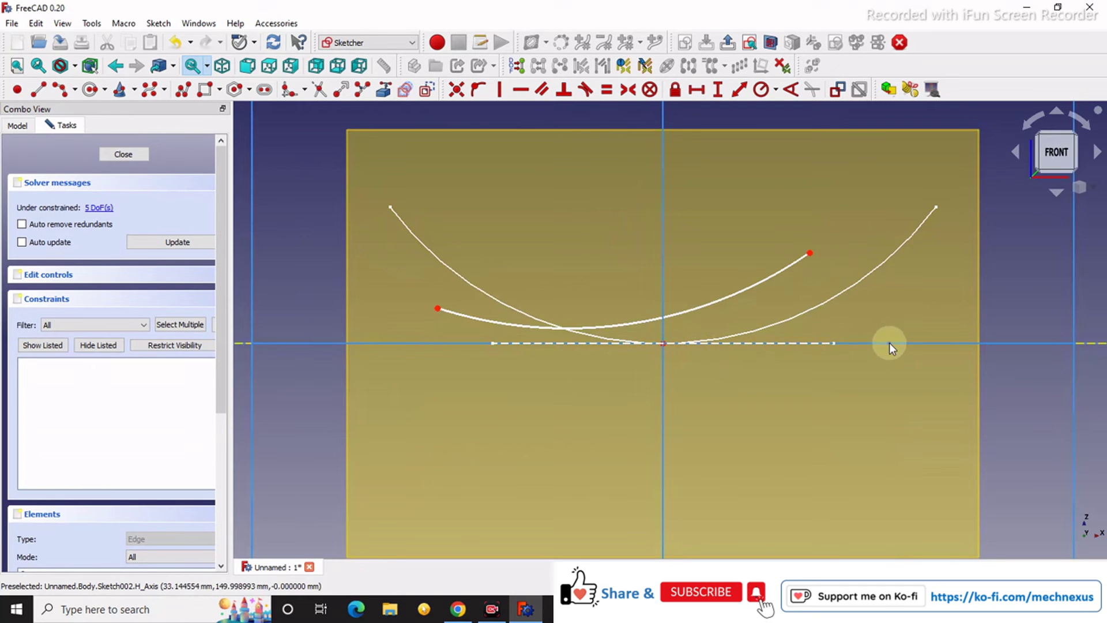
pyautogui.click(729, 299)
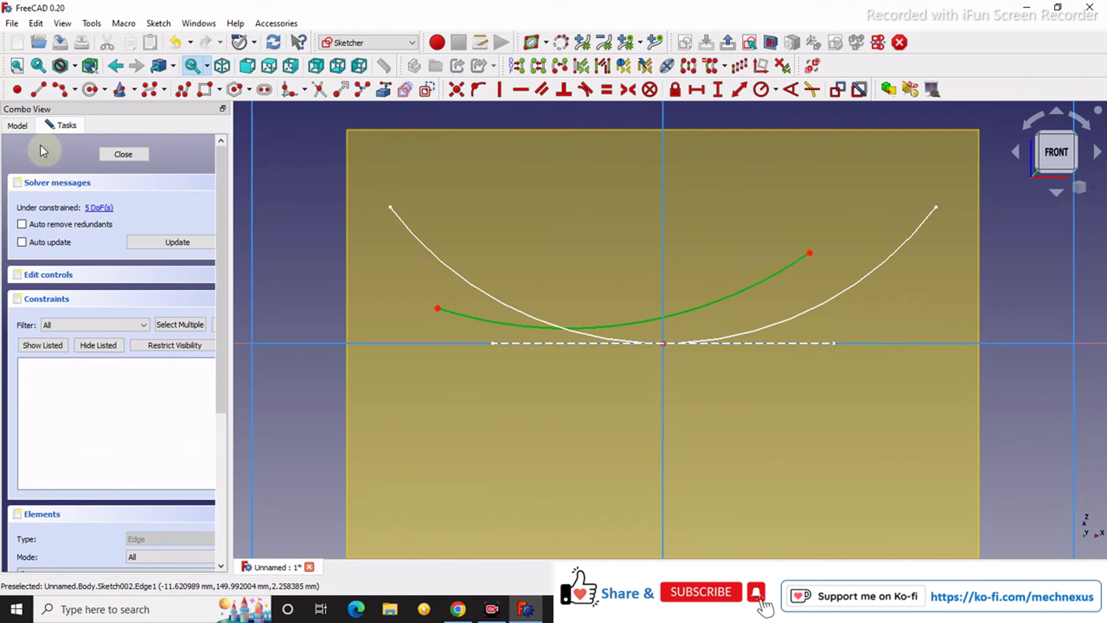
pyautogui.click(17, 125)
# - In an isometric view, constrain the new arc tangent to the horizontal axis
pyautogui.click(70, 197)
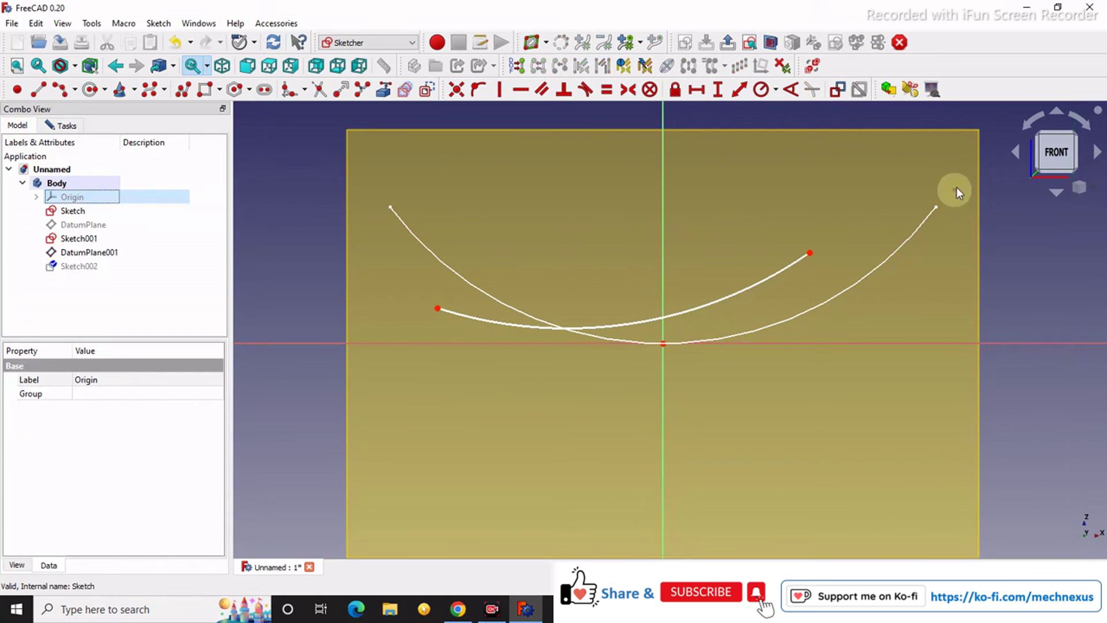
pyautogui.click(1079, 187)
pyautogui.click(1066, 224)
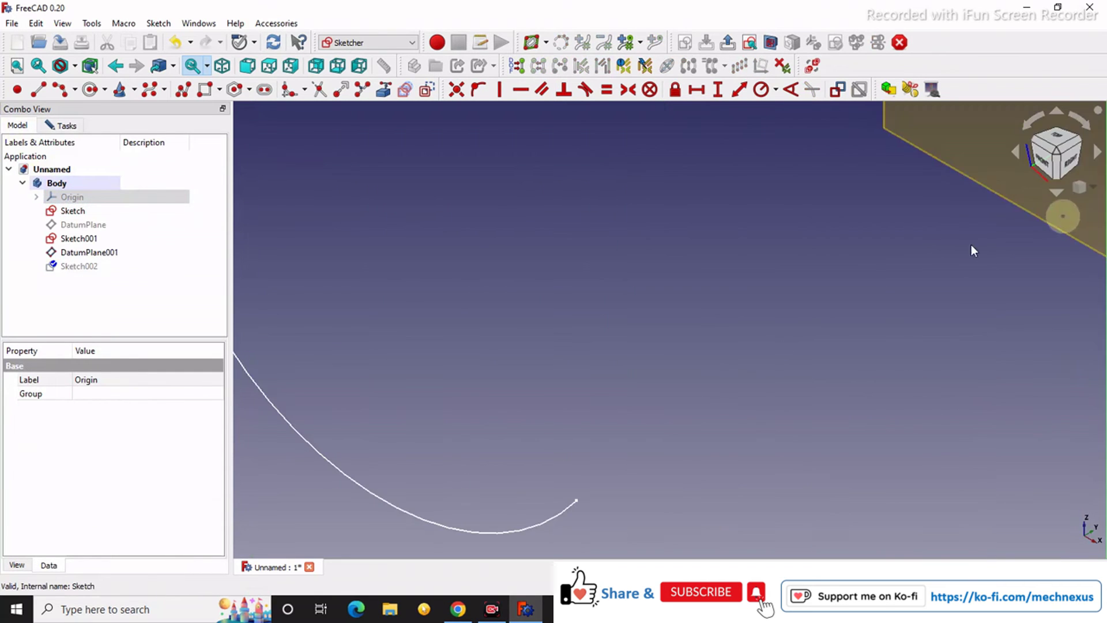
pyautogui.scroll(2, 785, 278)
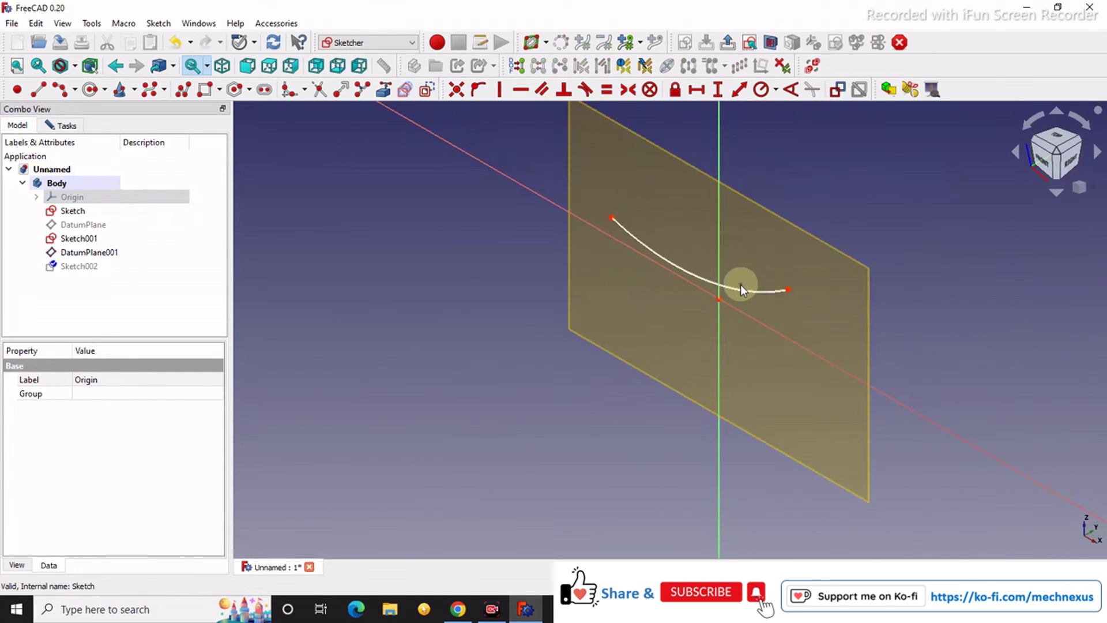
pyautogui.click(741, 288)
pyautogui.click(739, 307)
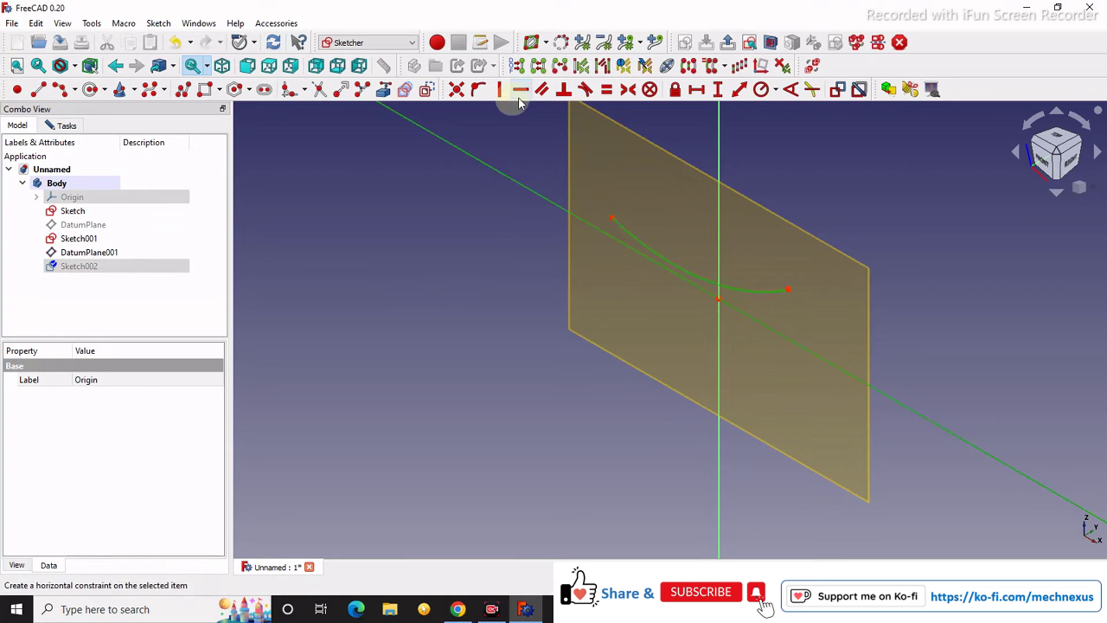
pyautogui.click(586, 90)
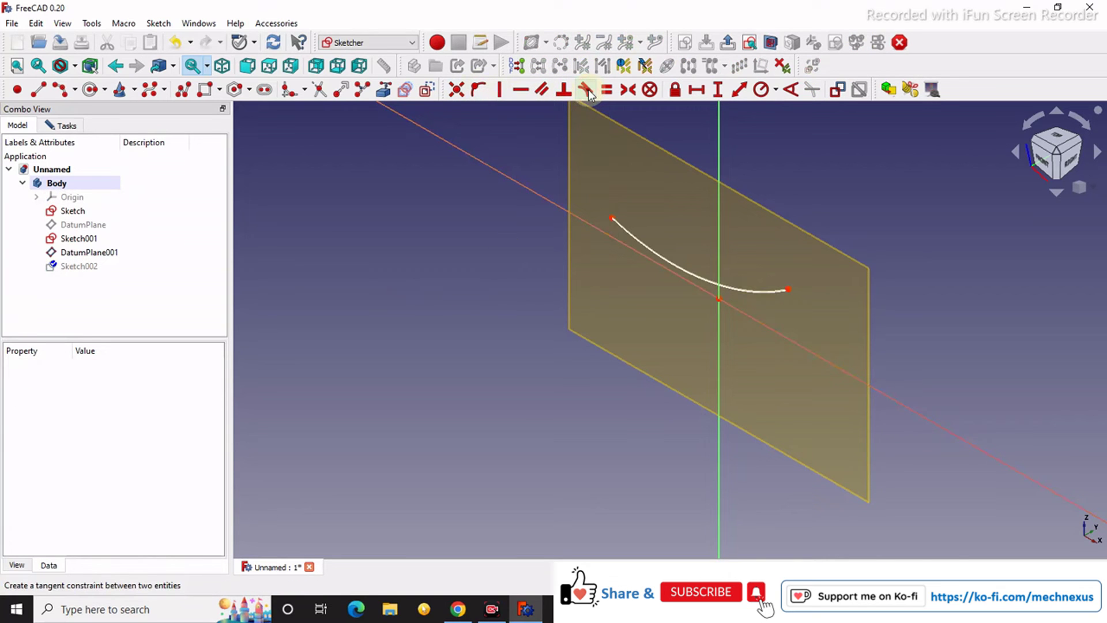
pyautogui.click(699, 277)
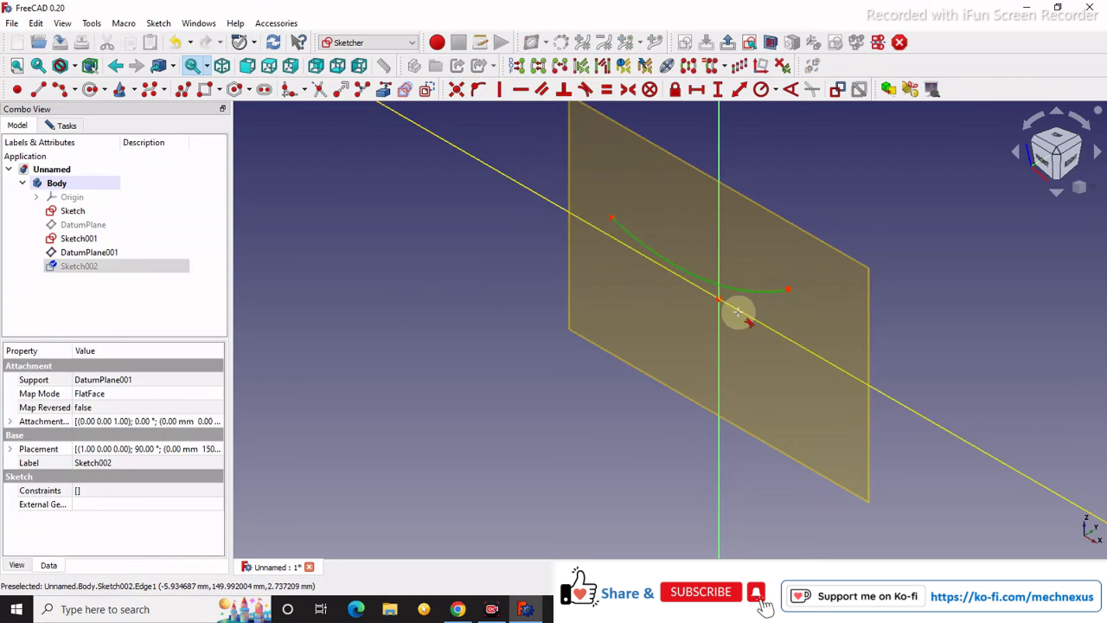
pyautogui.click(735, 314)
pyautogui.scroll(2, 655, 284)
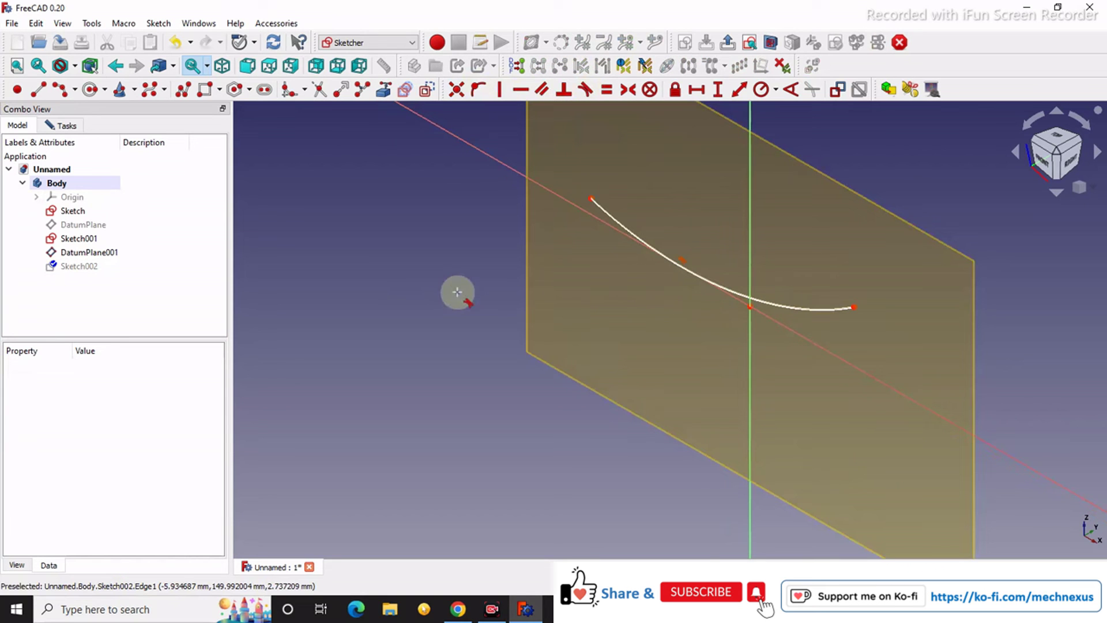
# - Make the arc's upper and lower endpoints symmetric about the vertical axis
pyautogui.click(628, 89)
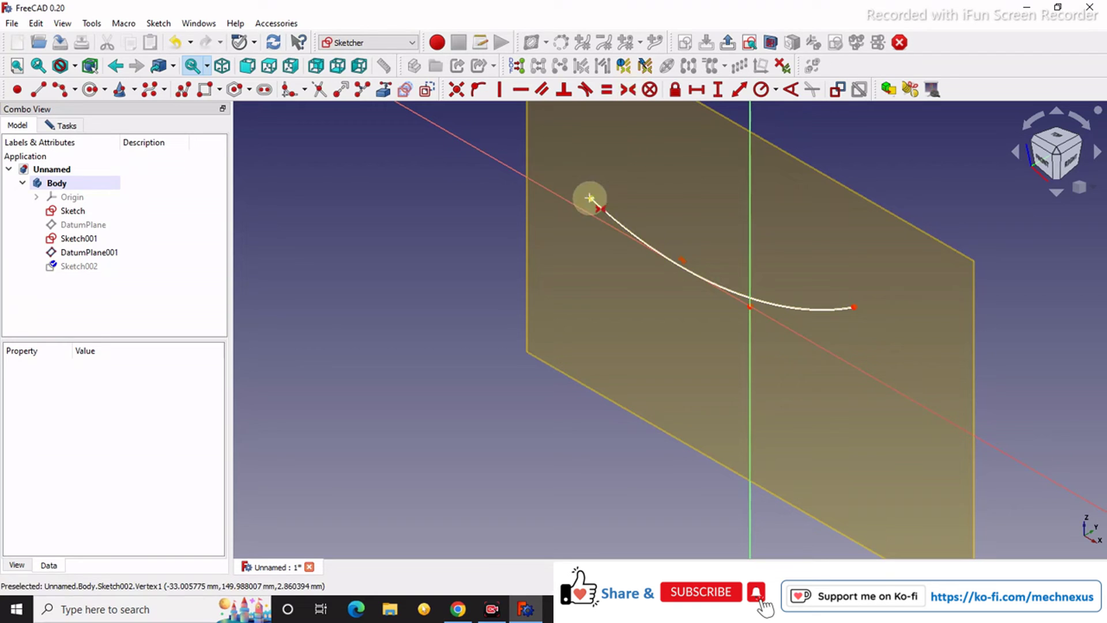
pyautogui.click(590, 198)
pyautogui.click(853, 307)
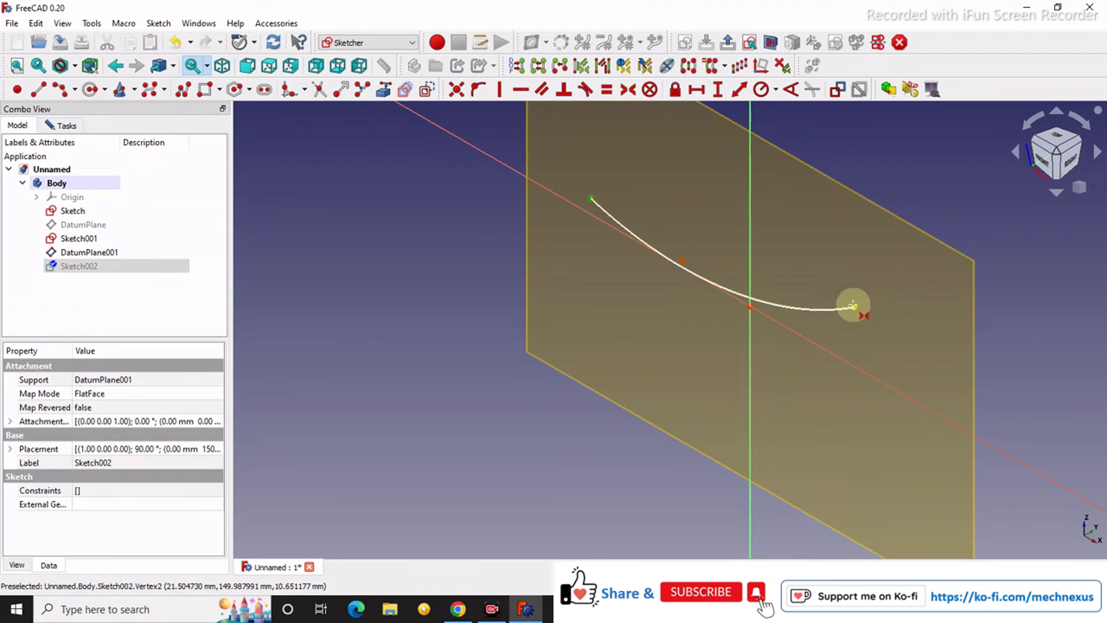
pyautogui.click(751, 268)
pyautogui.scroll(-5, 707, 265)
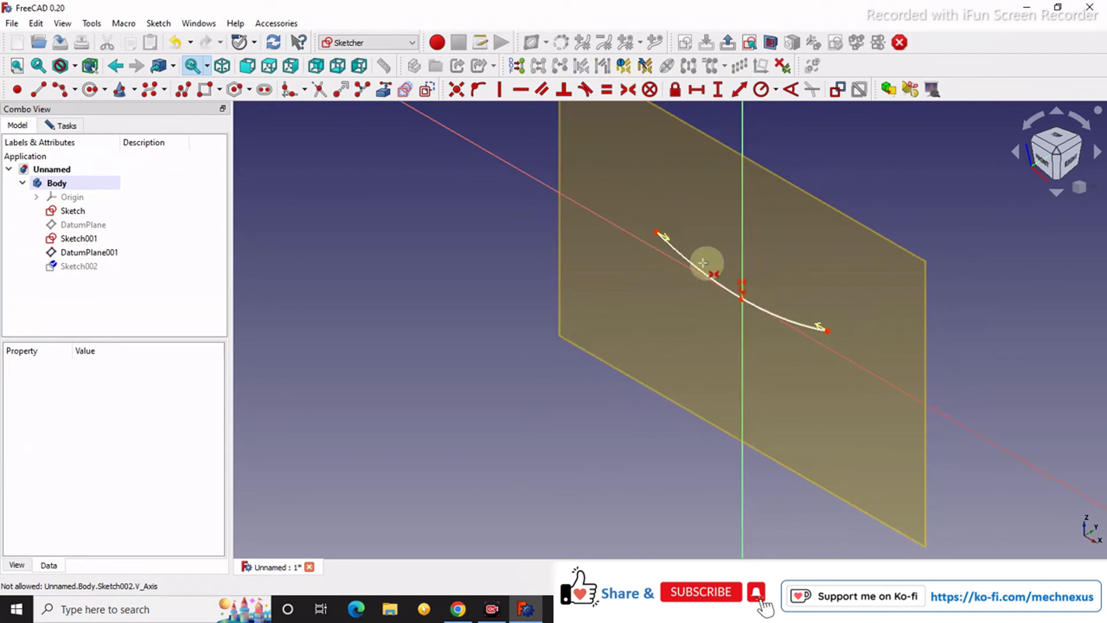
pyautogui.scroll(5, 678, 264)
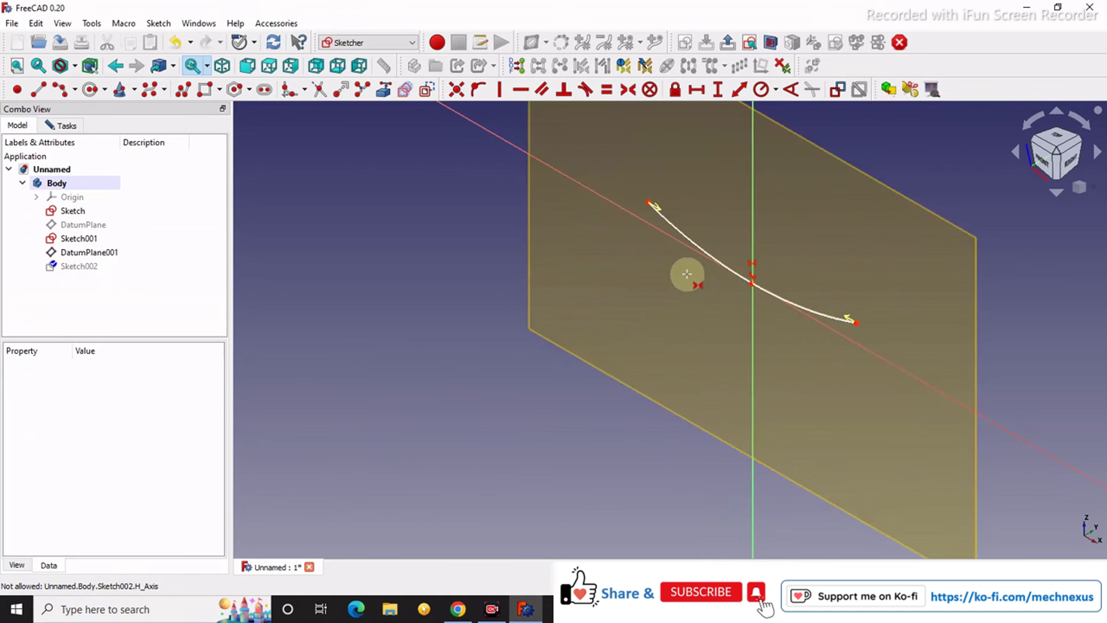
# - Constrain the arc's radius to 70 mm
pyautogui.click(776, 90)
pyautogui.click(776, 110)
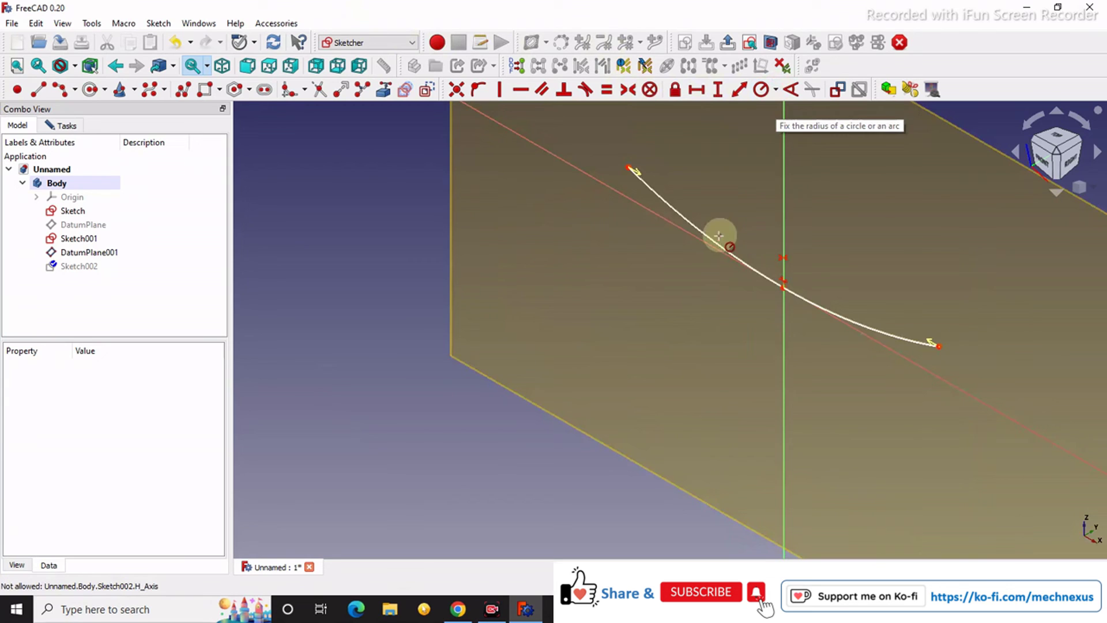
pyautogui.click(715, 241)
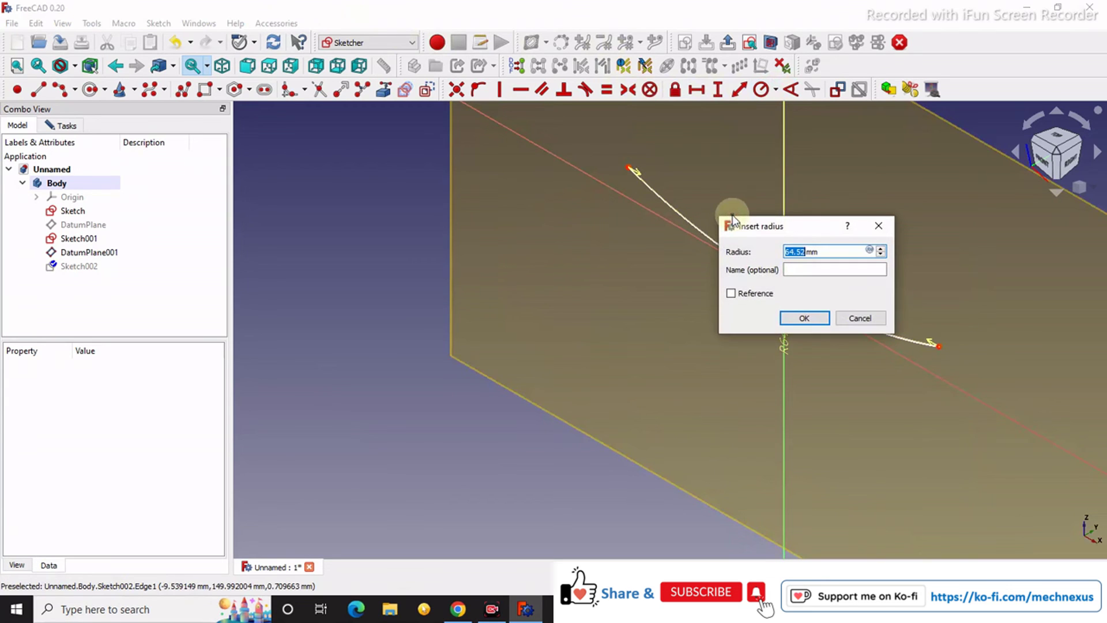
pyautogui.write('70')
pyautogui.click(794, 315)
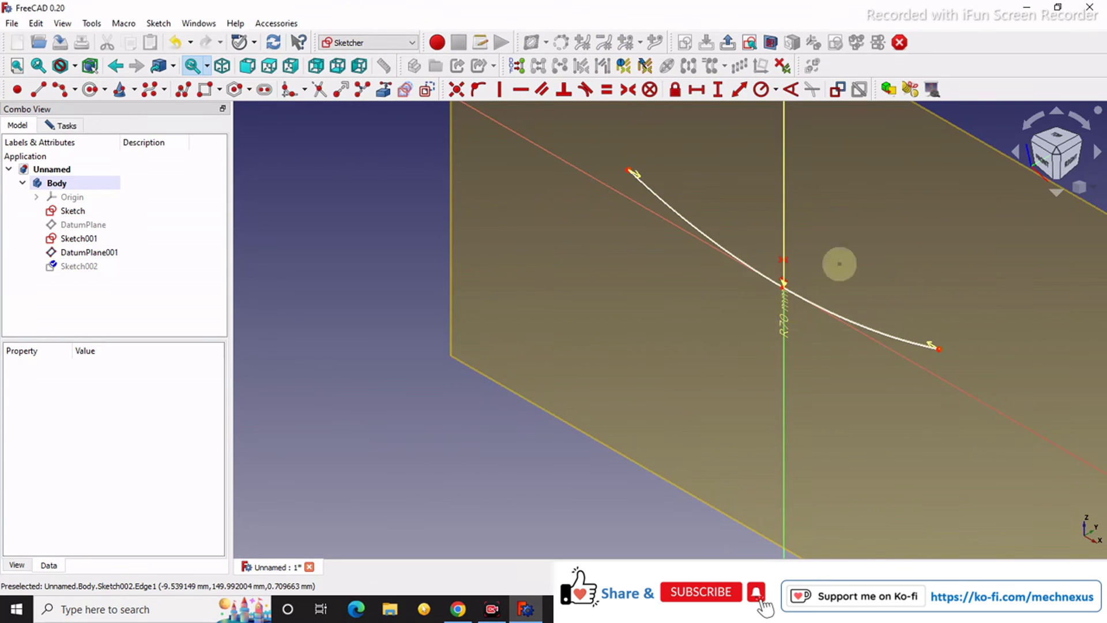
pyautogui.scroll(2, 815, 264)
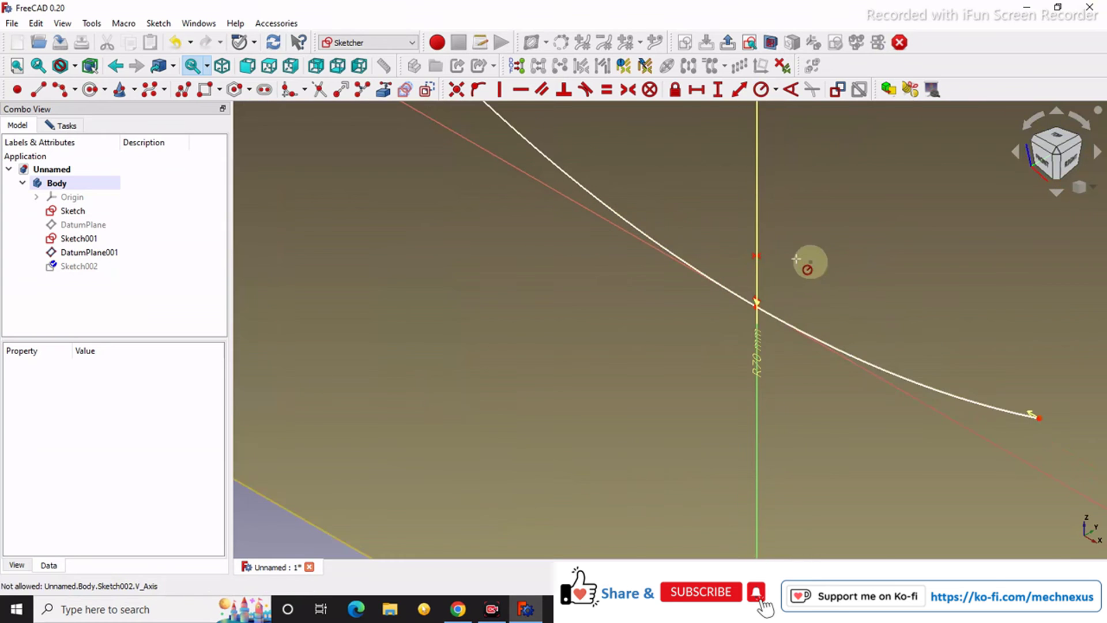
pyautogui.scroll(-3, 808, 262)
pyautogui.scroll(3, 750, 253)
pyautogui.scroll(-2, 721, 248)
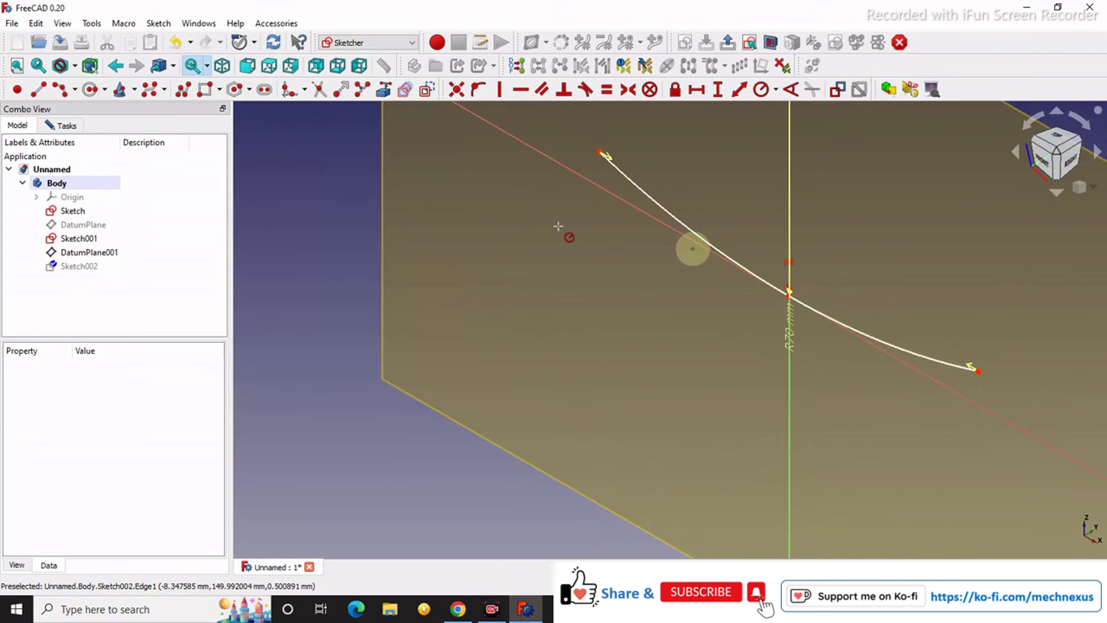
pyautogui.click(68, 126)
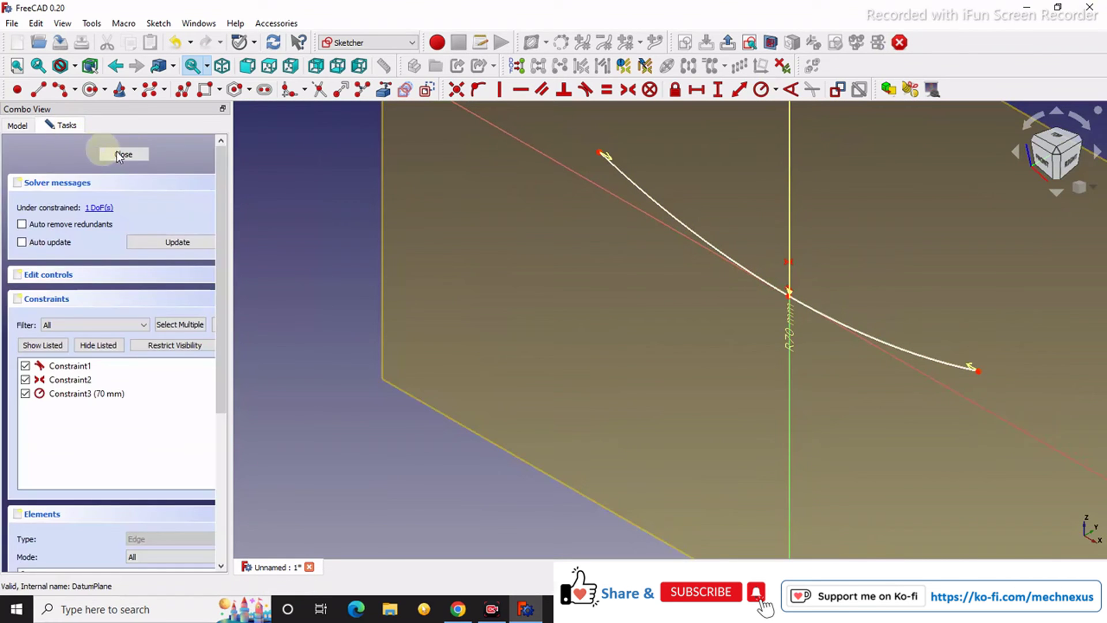
# - Close the arc sketch and hide DatumPlane001
pyautogui.click(123, 152)
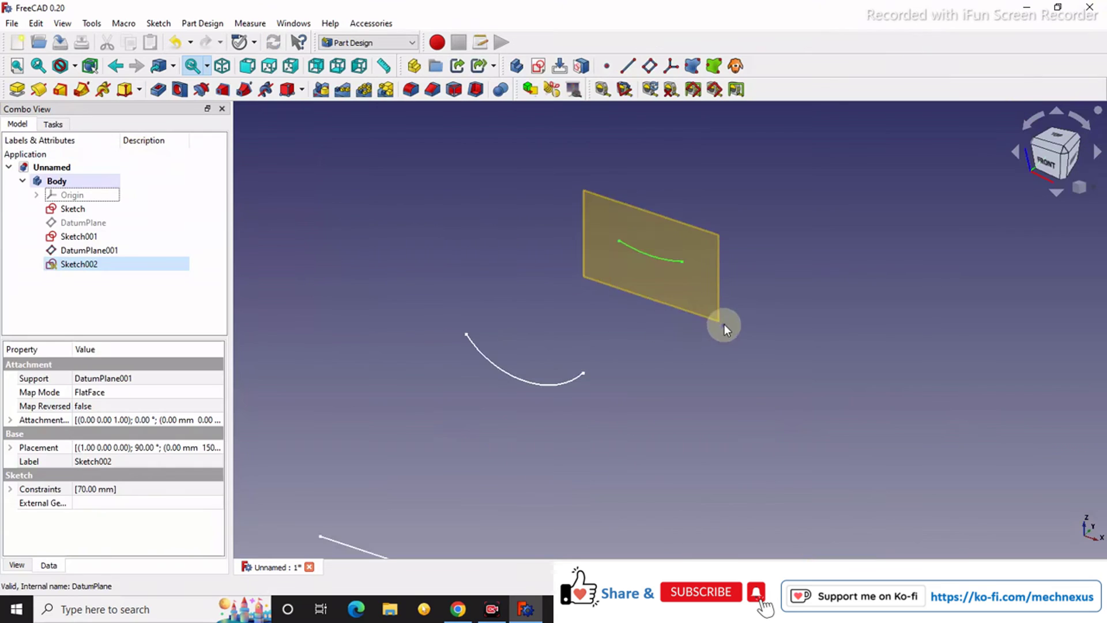
pyautogui.click(86, 250)
pyautogui.press('space')
pyautogui.click(431, 282)
pyautogui.scroll(2, 491, 390)
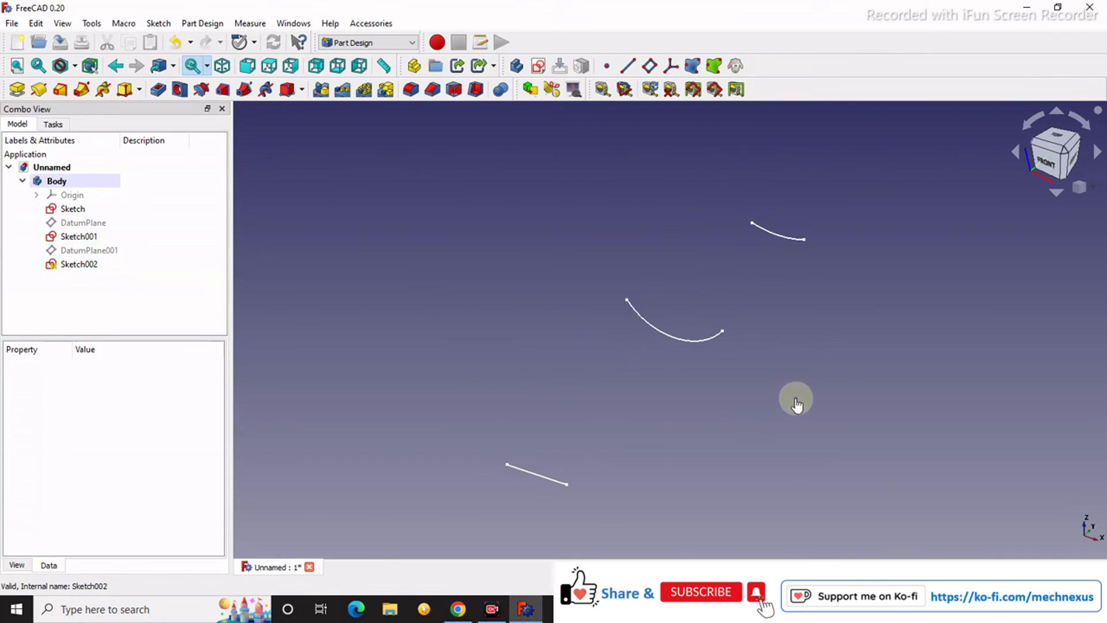
# - Set the view to isometric and switch to the Part workbench
pyautogui.click(1079, 186)
pyautogui.click(1068, 227)
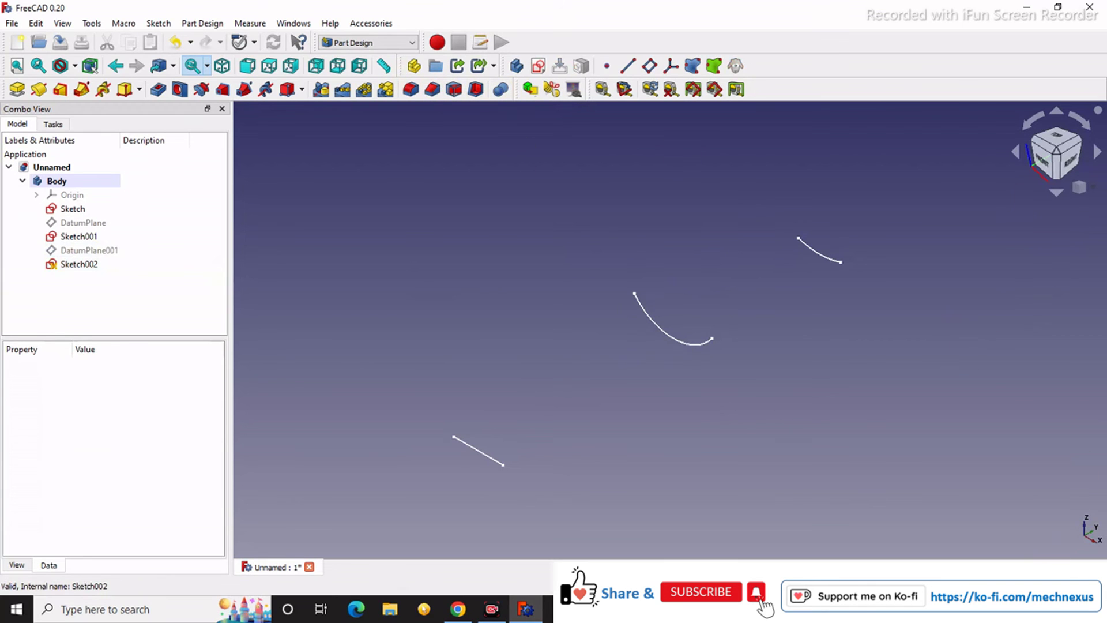
pyautogui.click(375, 40)
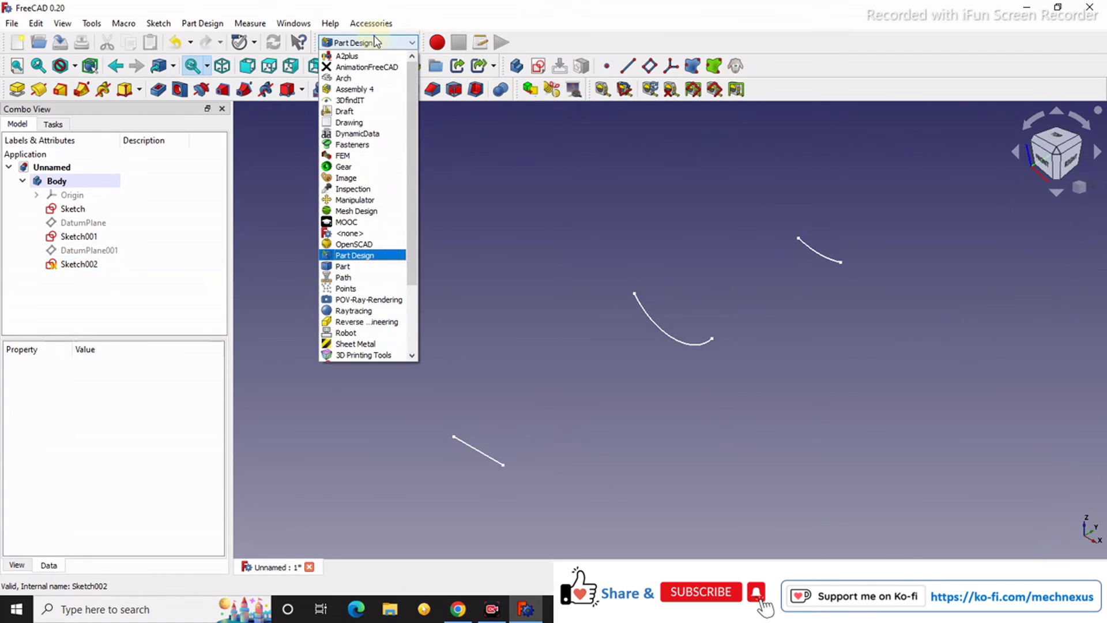
pyautogui.click(339, 266)
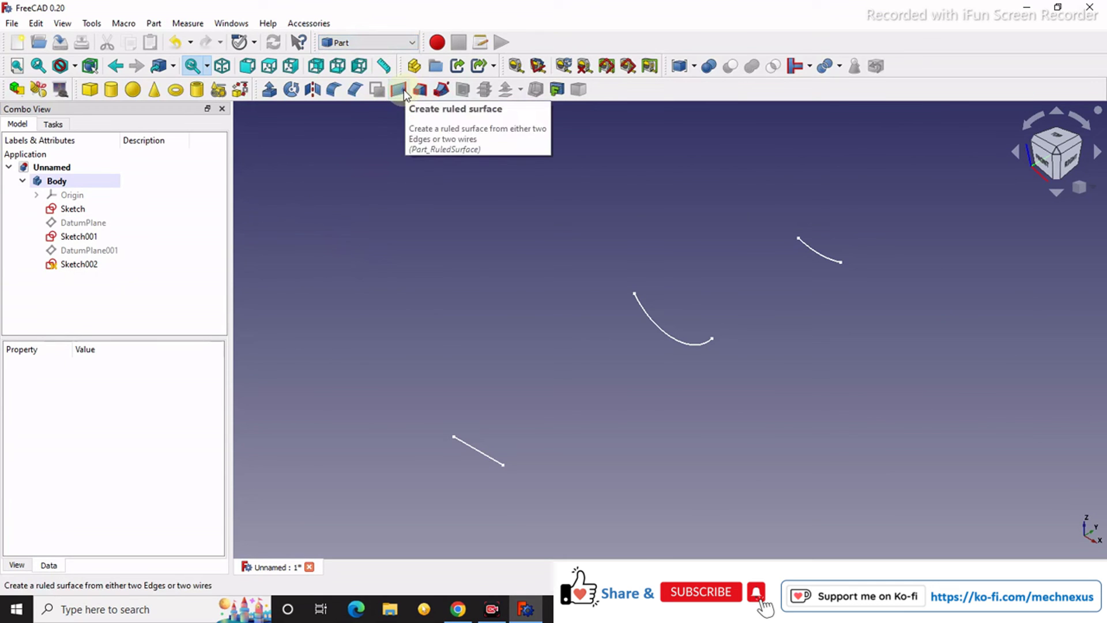
# - After dismissing the wrong-selection warning, create a ruled surface between the 50 mm line and first arc
pyautogui.click(399, 90)
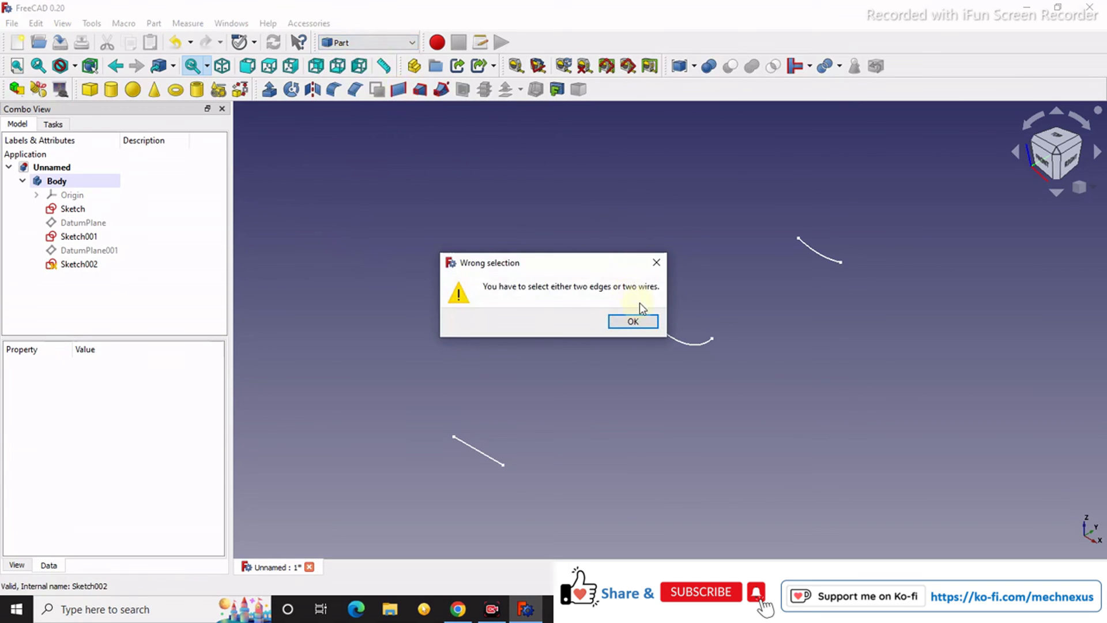
pyautogui.click(635, 321)
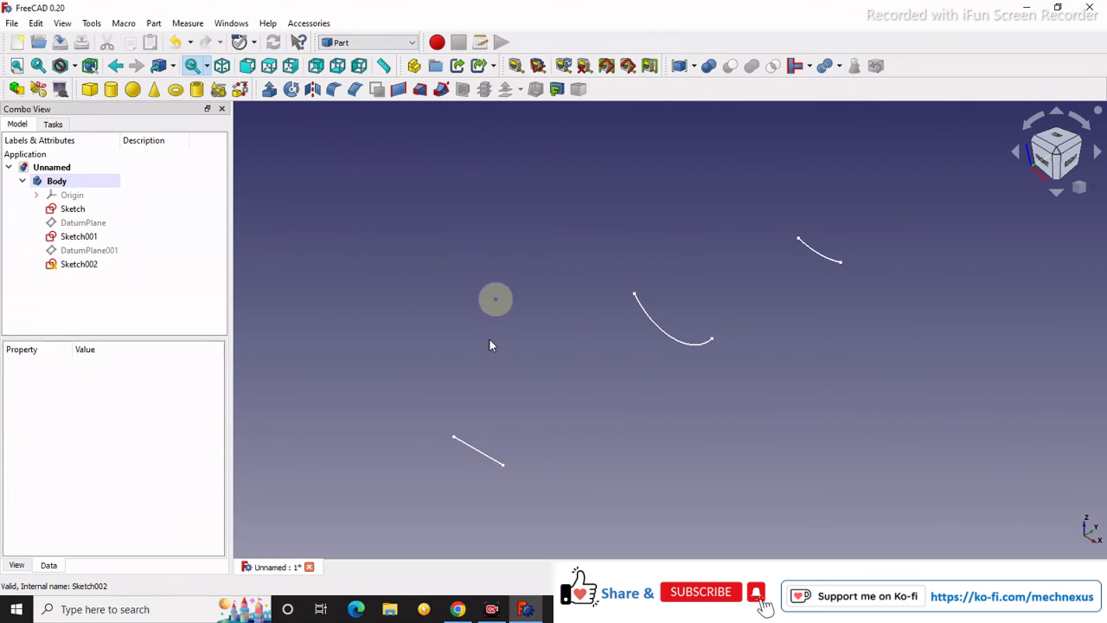
pyautogui.click(476, 451)
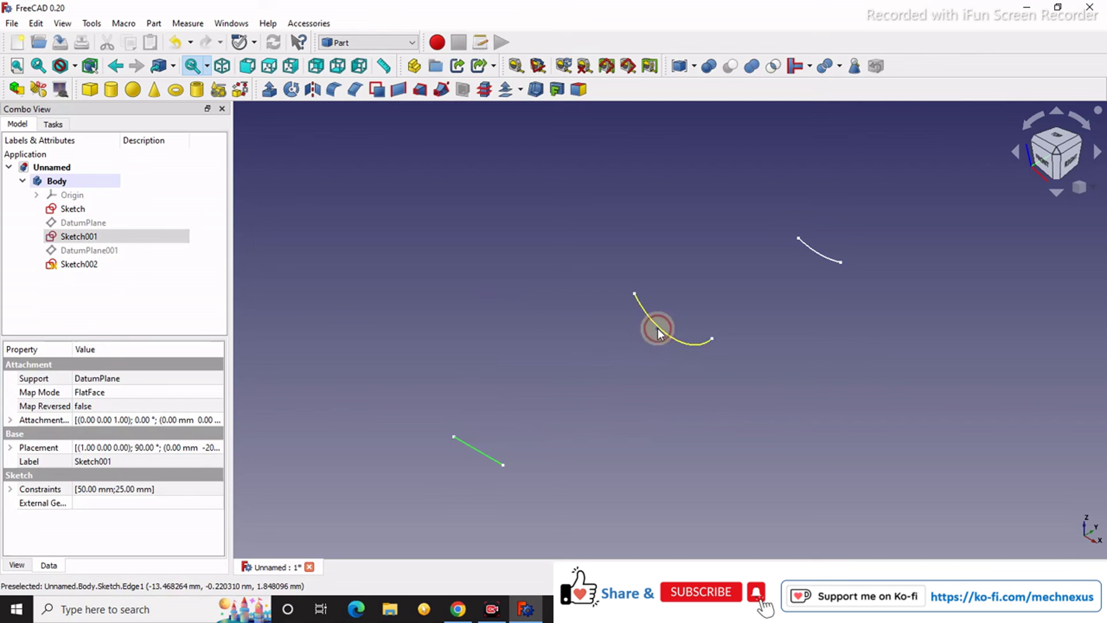
pyautogui.click(657, 328)
pyautogui.click(398, 91)
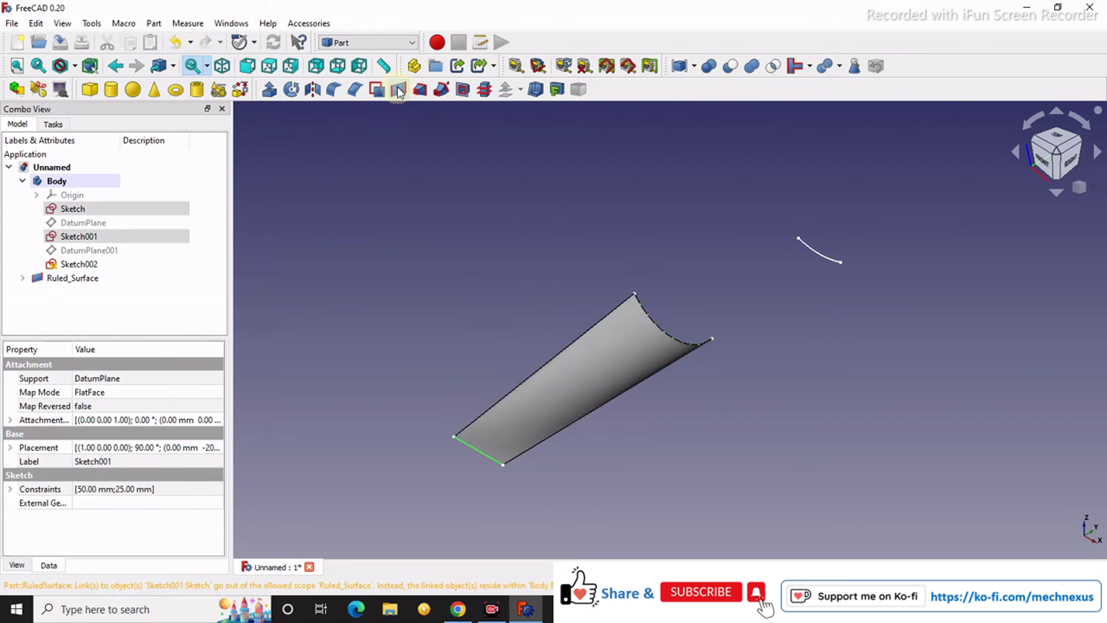
pyautogui.scroll(3, 566, 453)
pyautogui.scroll(-2, 547, 426)
pyautogui.scroll(2, 547, 425)
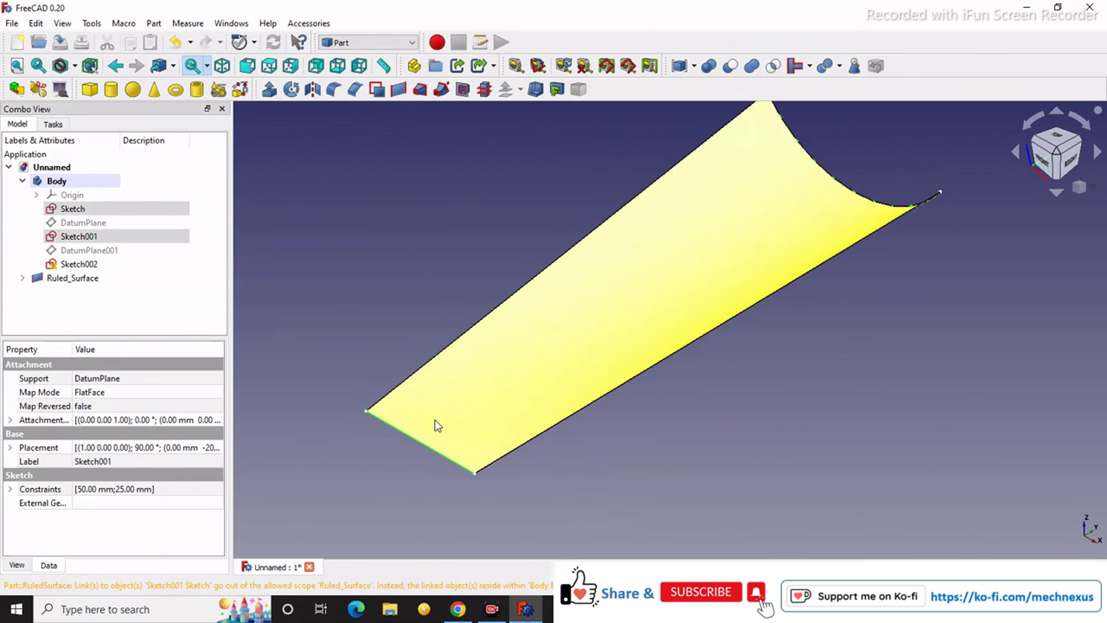
pyautogui.moveTo(289, 465); pyautogui.dragTo(469, 307, button='middle')
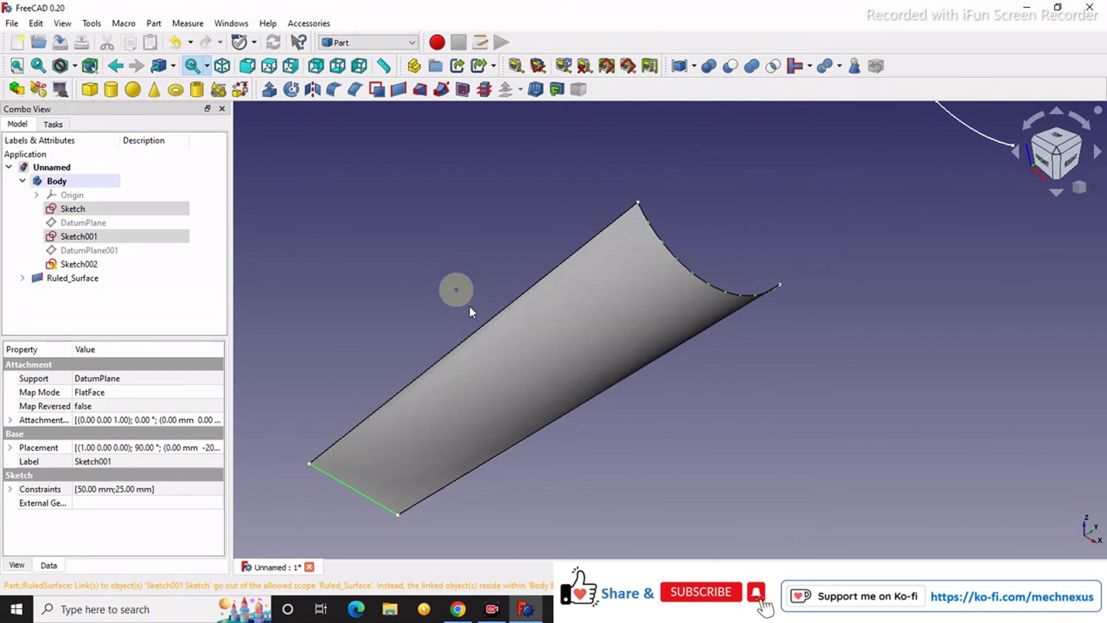
pyautogui.click(438, 234)
pyautogui.moveTo(438, 234)
pyautogui.mouseDown(button='middle')
pyautogui.moveTo(413, 287)
pyautogui.moveTo(763, 175)
pyautogui.mouseUp(button='middle')
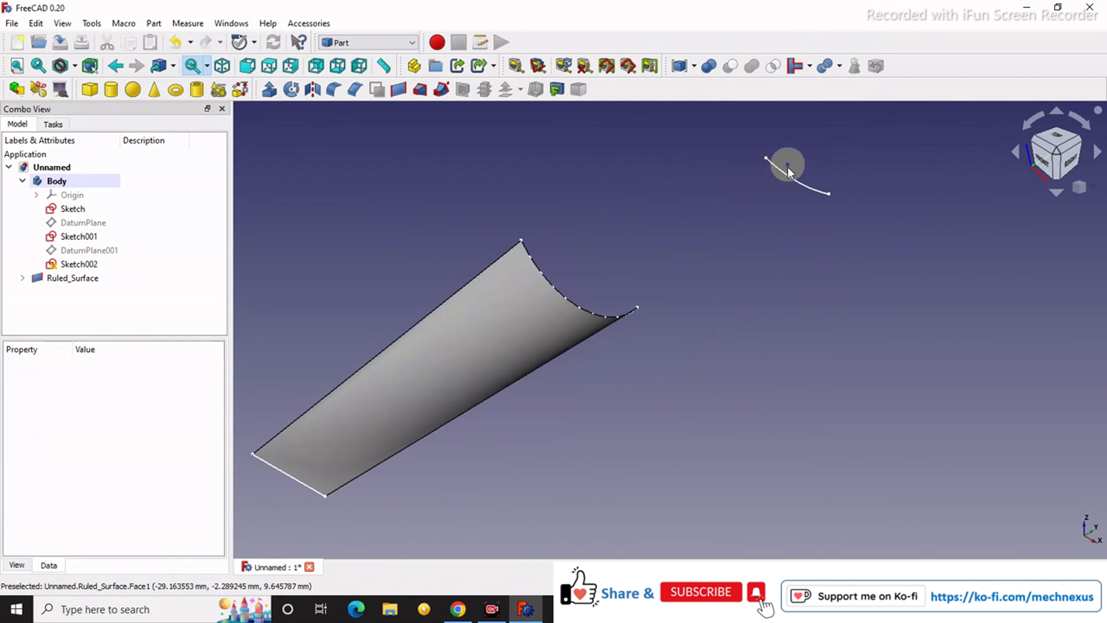
# - Create a second ruled surface from the 70 mm arc to the first surface's curved edge
pyautogui.click(784, 171)
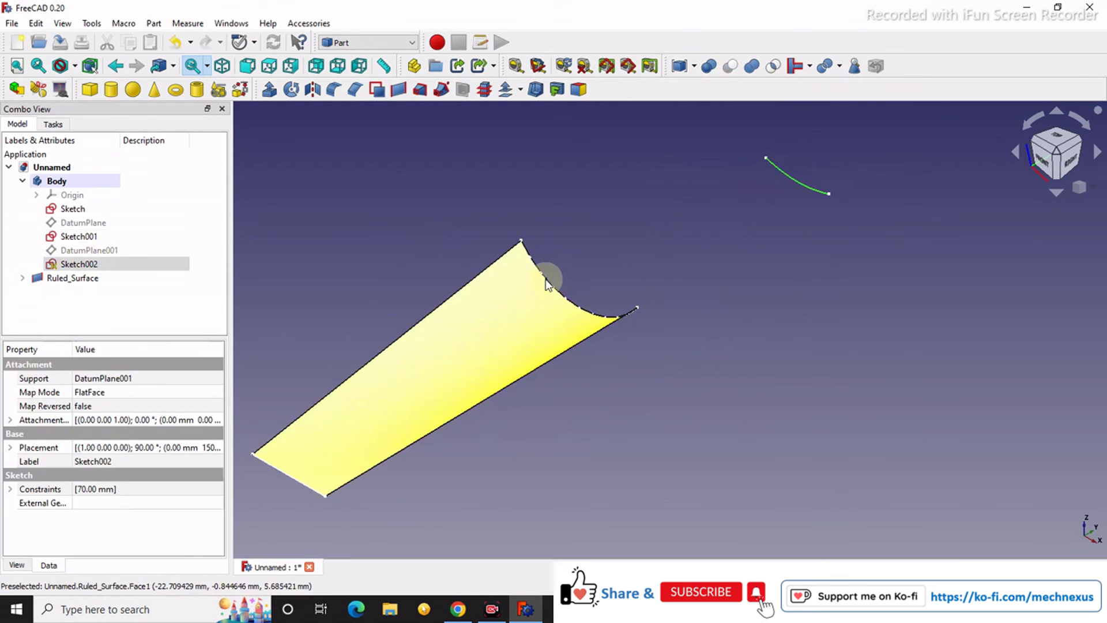
pyautogui.keyDown('ctrl'); pyautogui.click(546, 279); pyautogui.keyUp('ctrl')
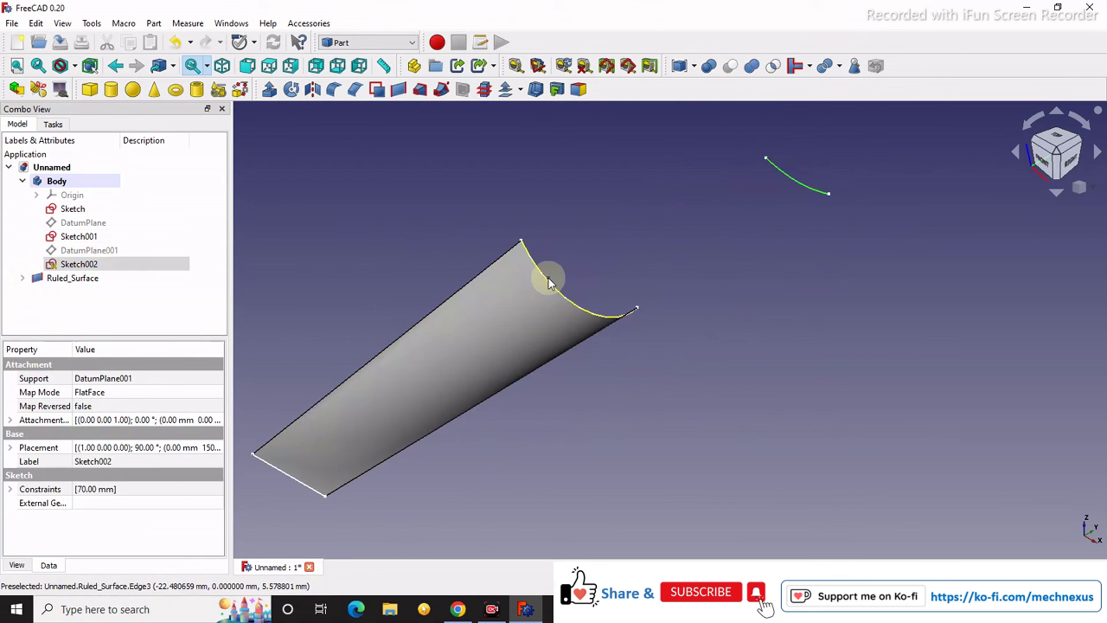
pyautogui.click(397, 88)
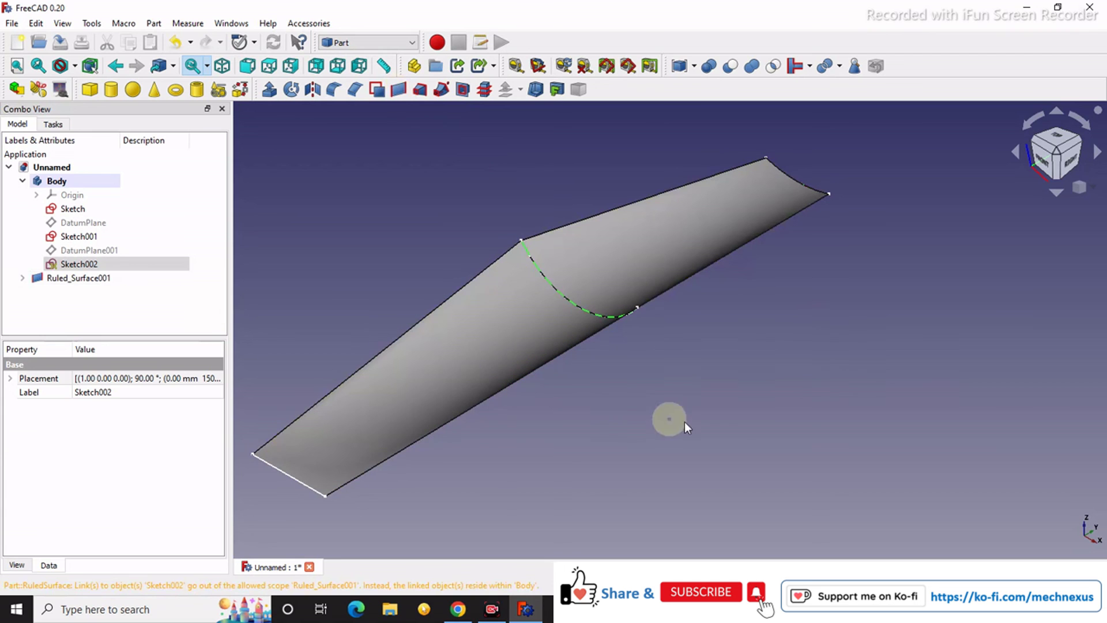
pyautogui.click(729, 402)
pyautogui.moveTo(729, 401); pyautogui.dragTo(691, 326, button='middle')
pyautogui.scroll(3, 667, 317)
pyautogui.scroll(-4, 630, 376)
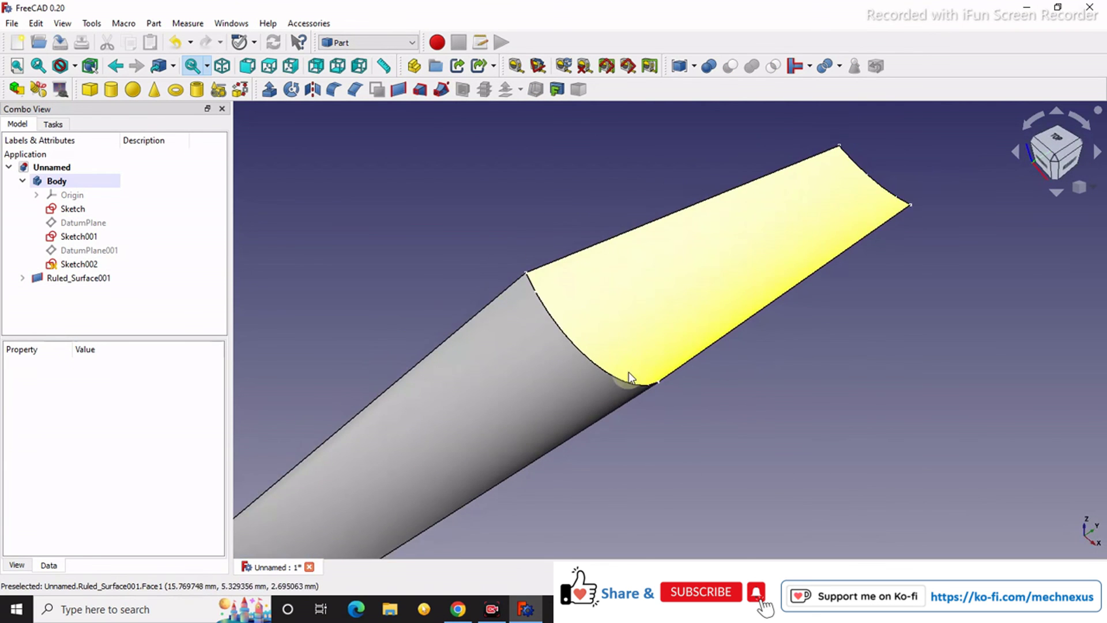
pyautogui.scroll(3, 718, 415)
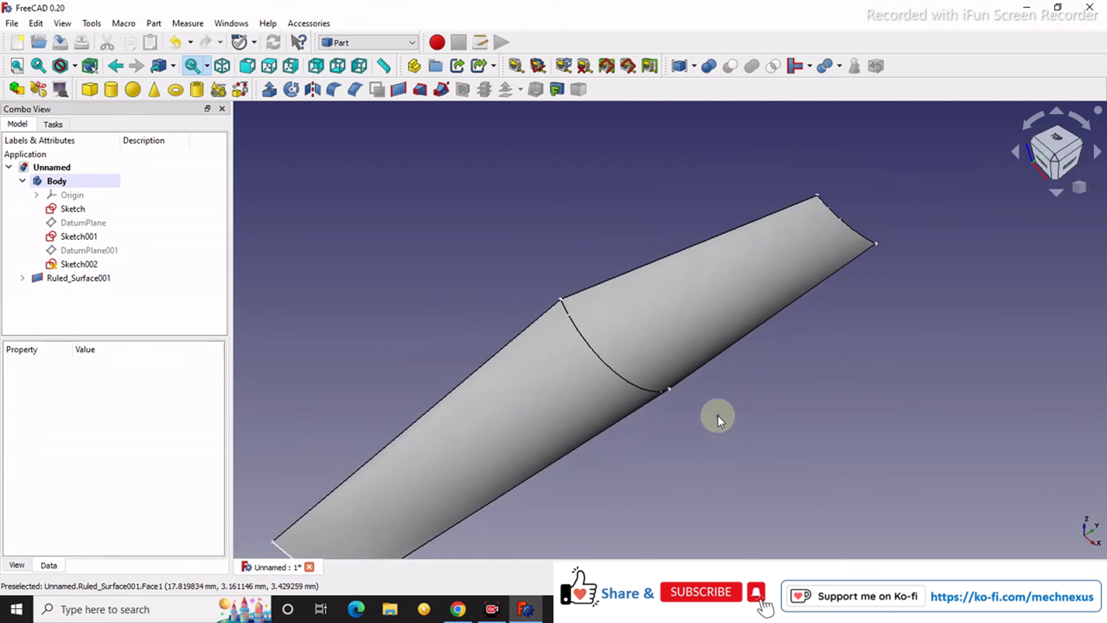
pyautogui.moveTo(720, 406); pyautogui.dragTo(756, 431, button='middle')
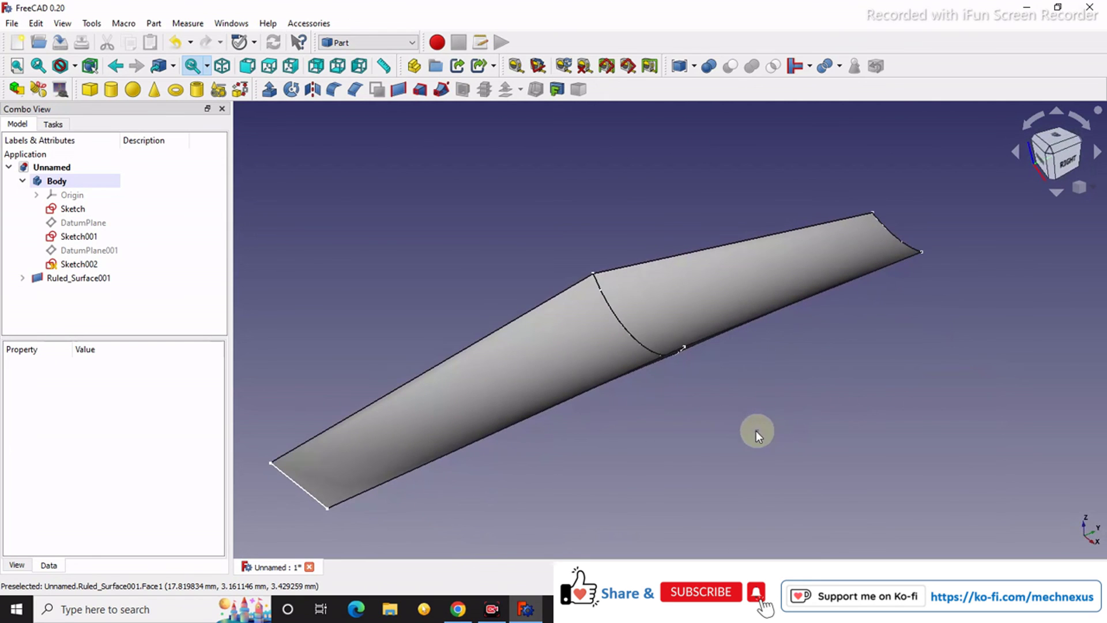